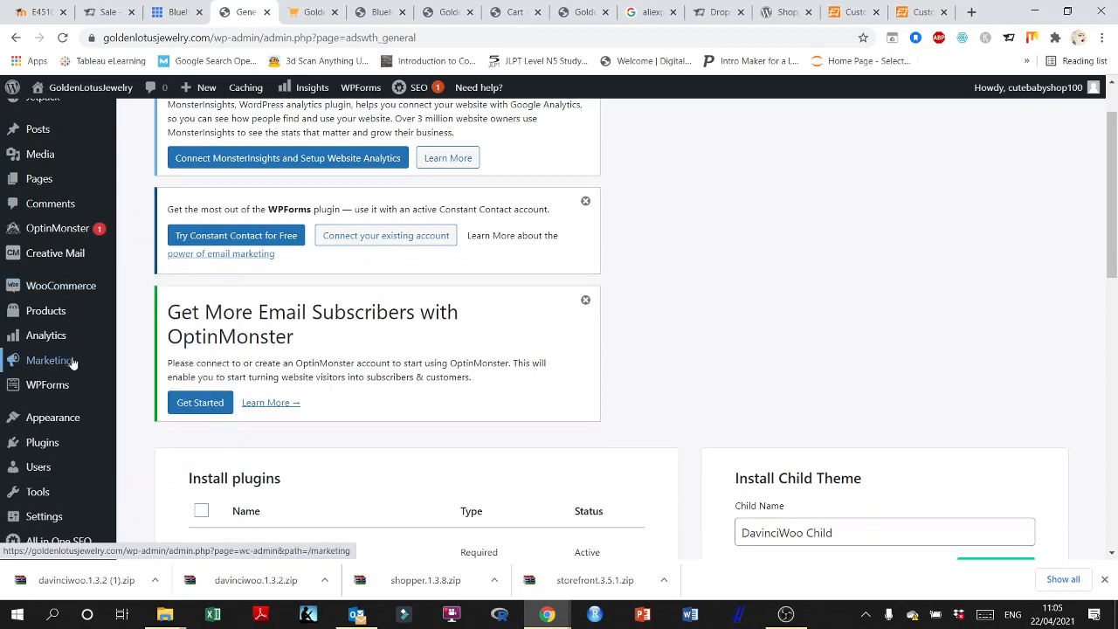
- Open the General settings page of the Davinci Woo theme
mouse_move(78, 420)
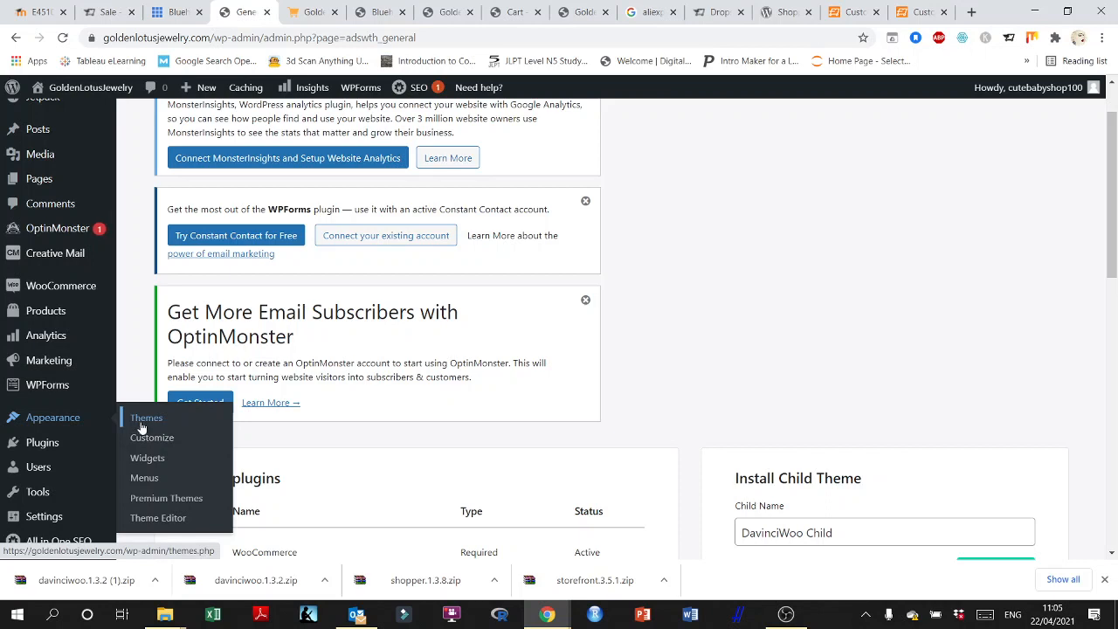
scroll(75, 419, down, 3)
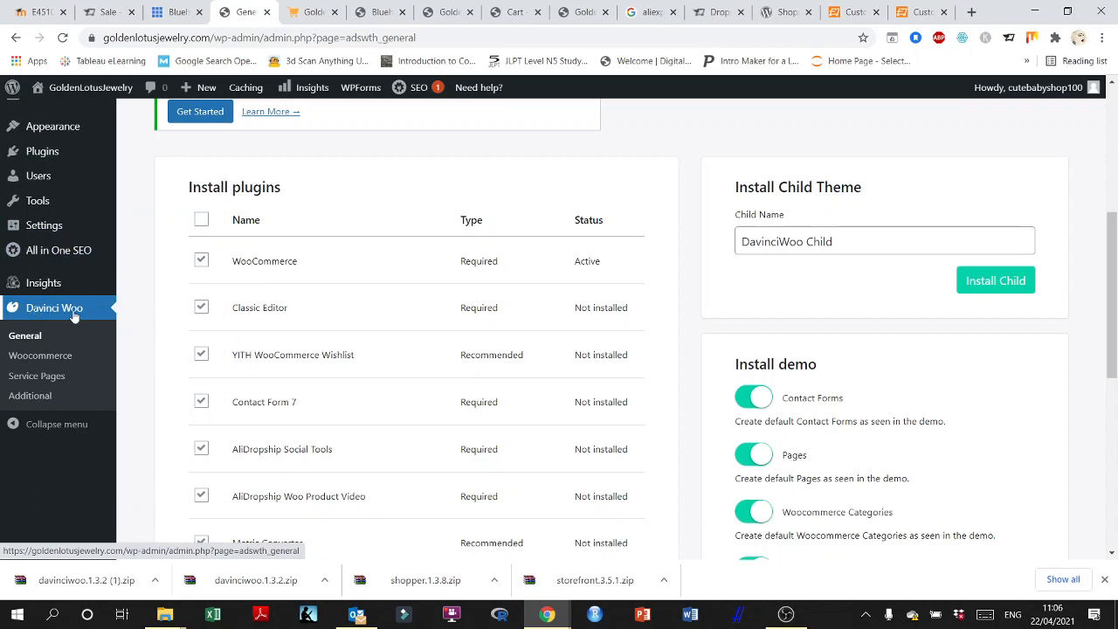
click(25, 339)
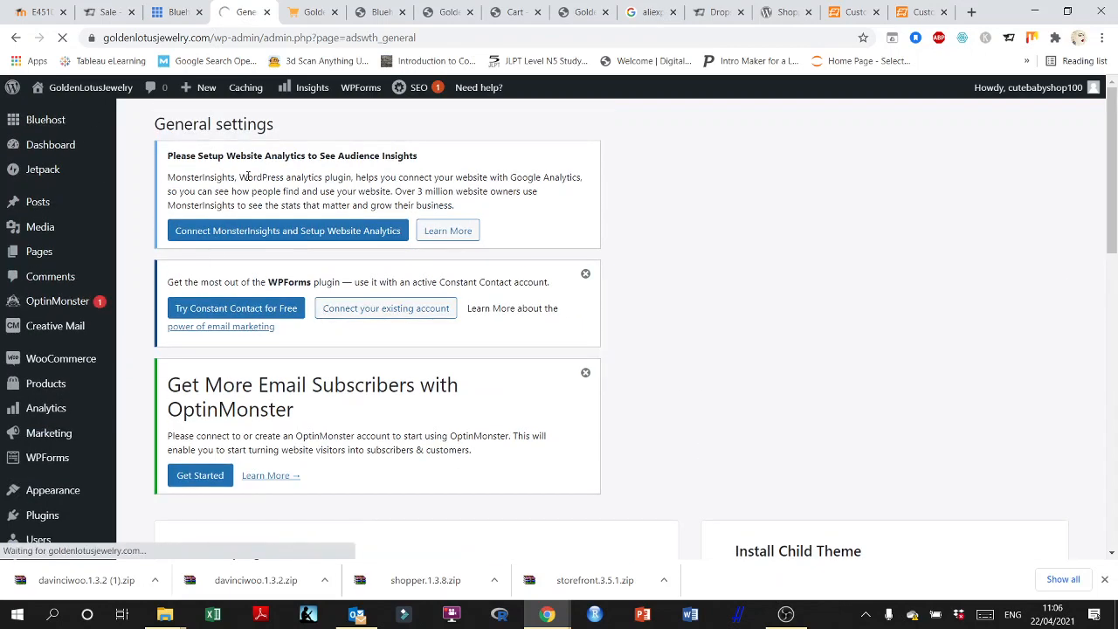
scroll(744, 297, down, 3)
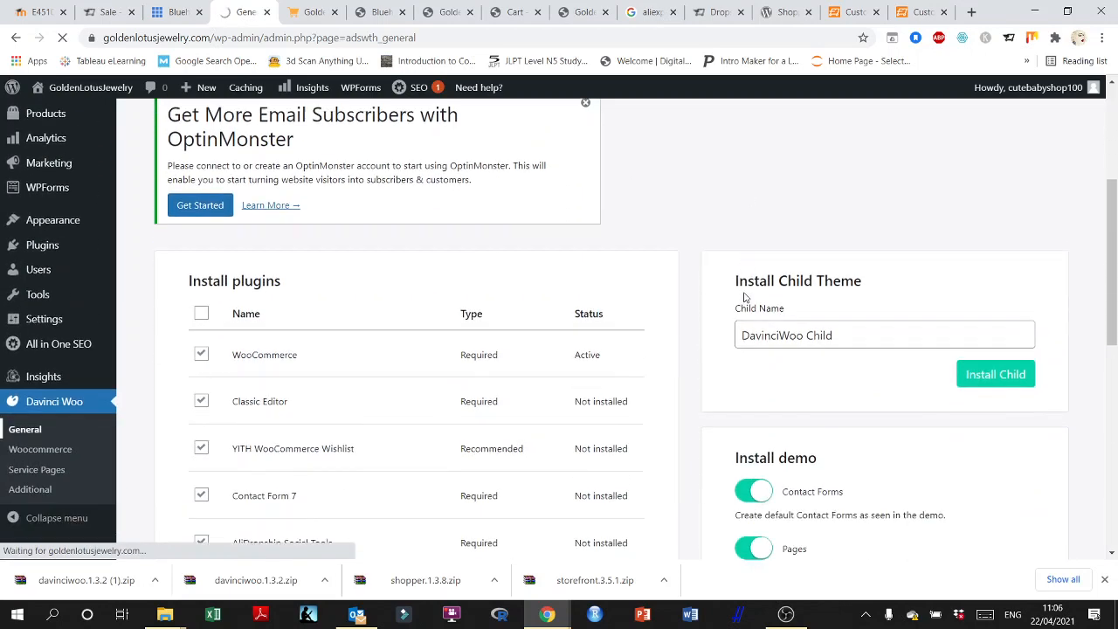
scroll(745, 297, down, 2)
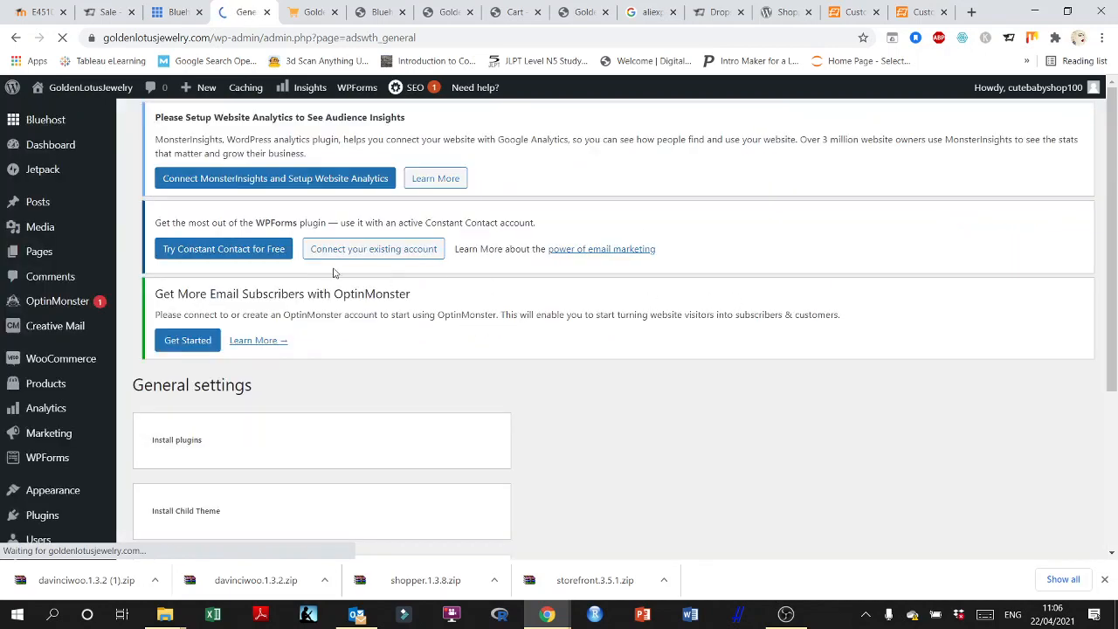
scroll(455, 355, down, 3)
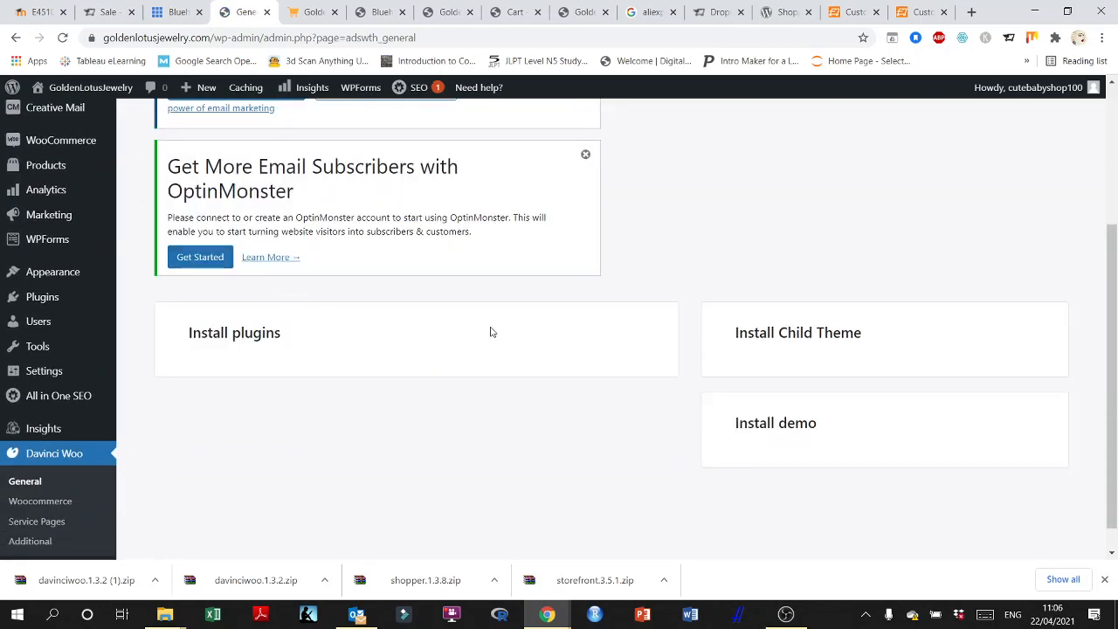
scroll(490, 332, down, 1)
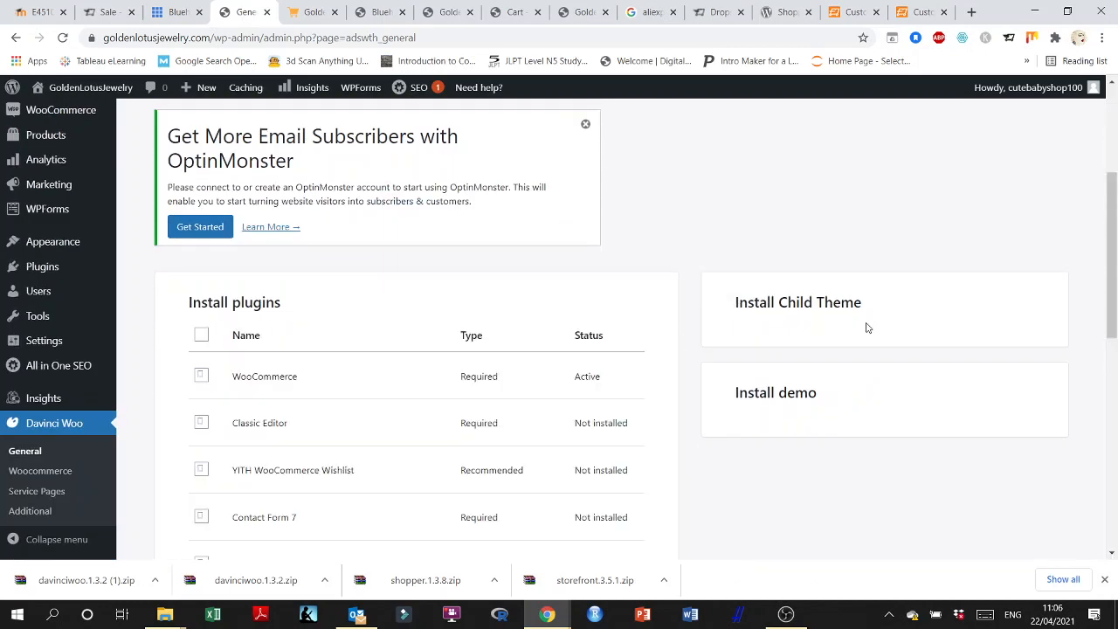
- Review the theme's plugin list and install the preselected plugins, from WooCommerce through Metric Converter
scroll(299, 350, down, 2)
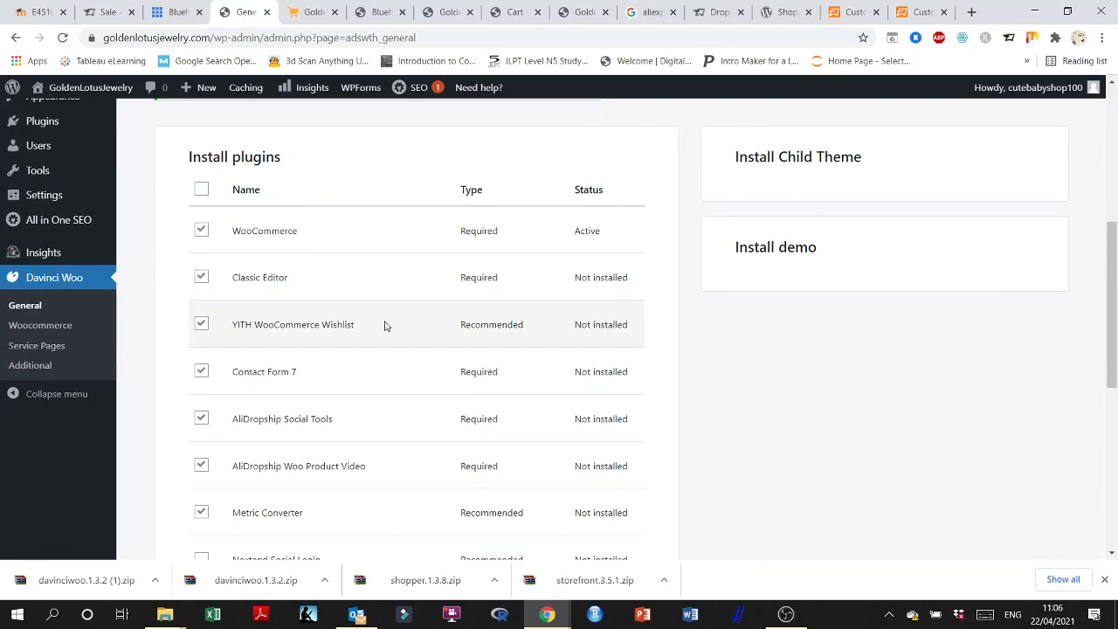
scroll(387, 325, down, 2)
scroll(386, 327, up, 2)
scroll(285, 318, down, 2)
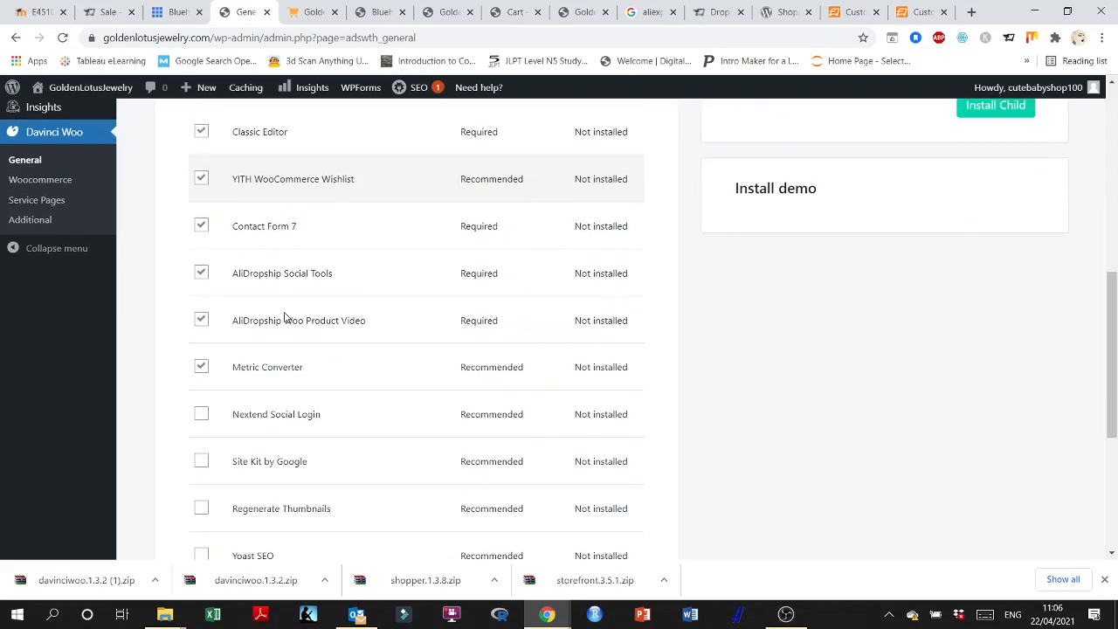
scroll(294, 394, up, 3)
scroll(328, 378, down, 3)
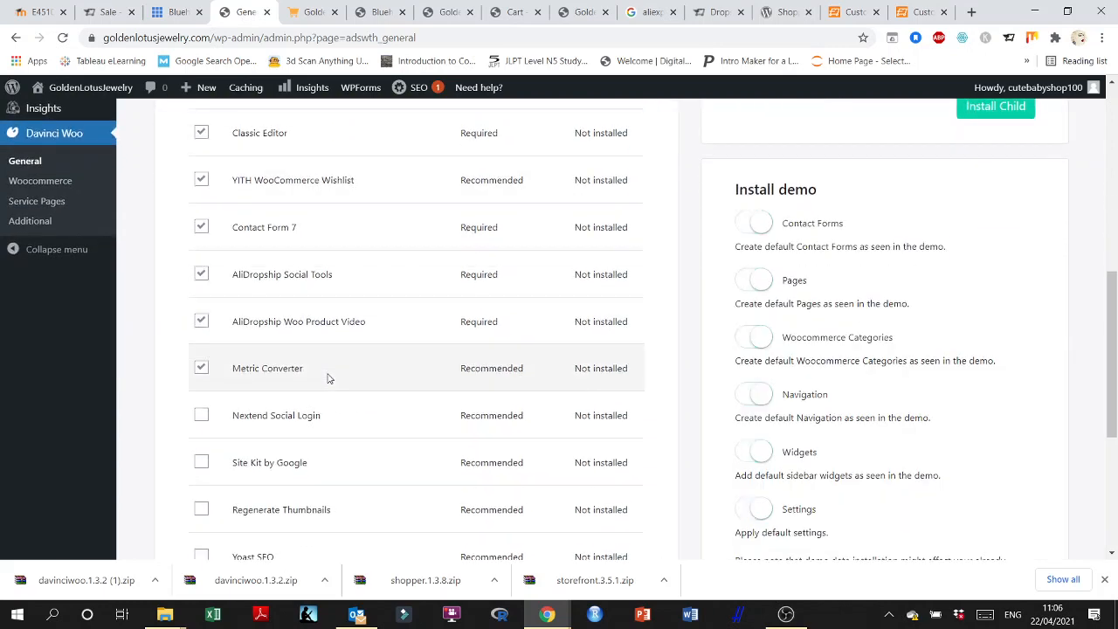
scroll(327, 377, down, 2)
scroll(234, 351, down, 1)
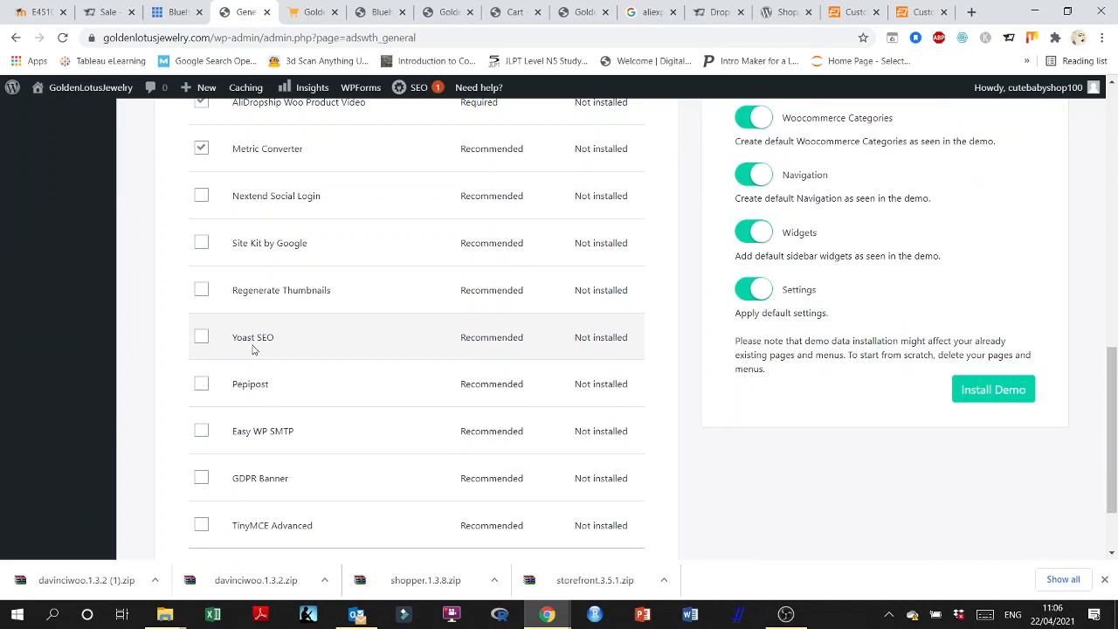
scroll(324, 387, down, 2)
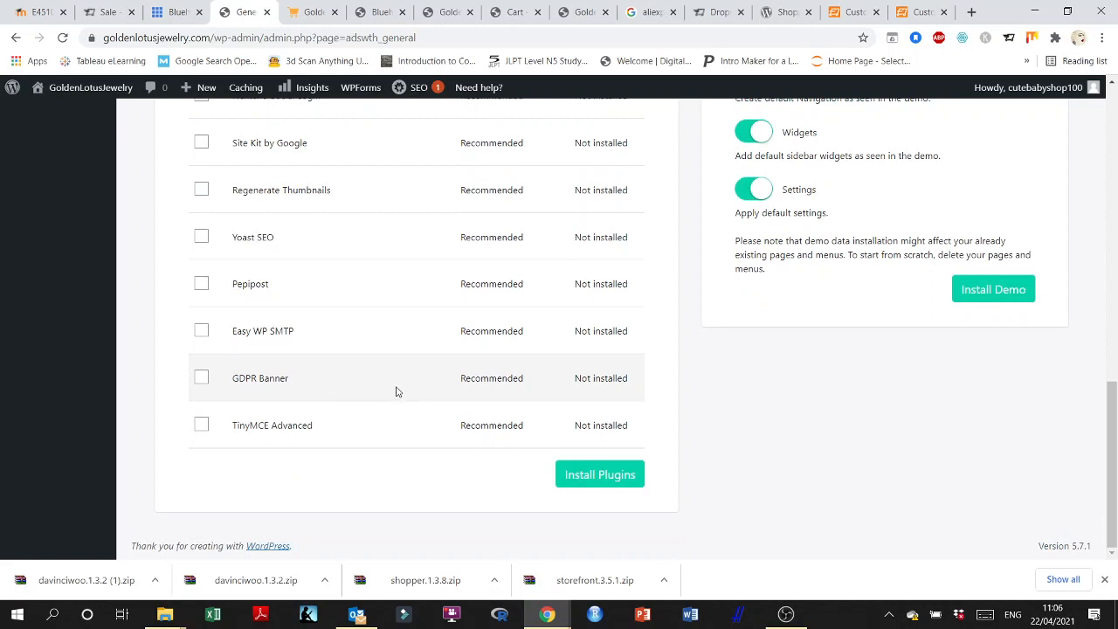
click(600, 476)
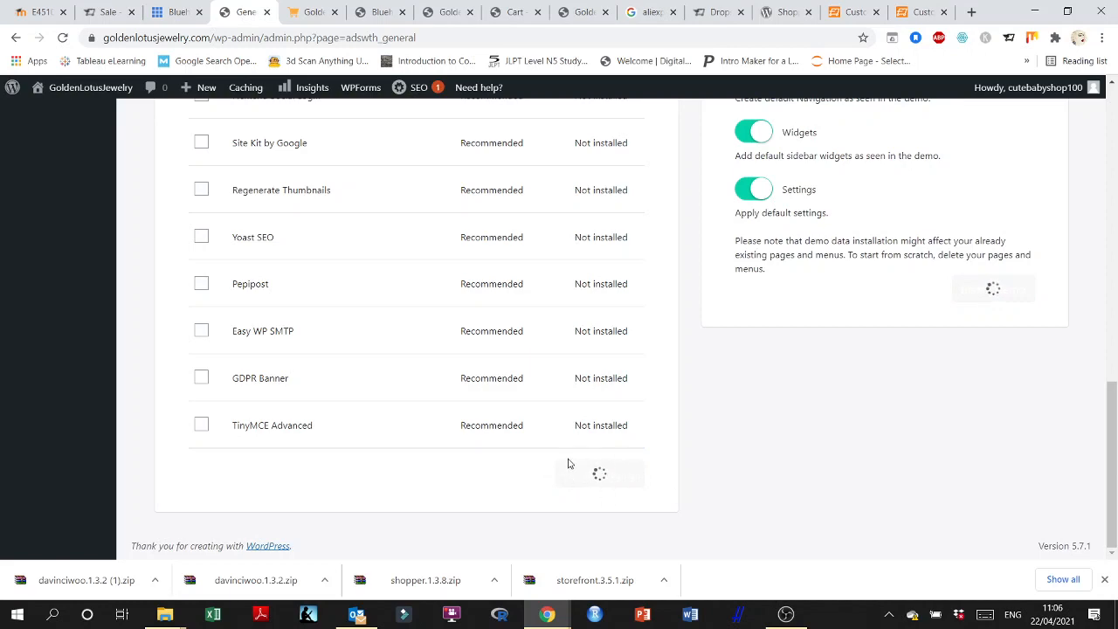
- Review the child theme section and the demo content options, from Contact Forms through Settings
scroll(862, 446, up, 5)
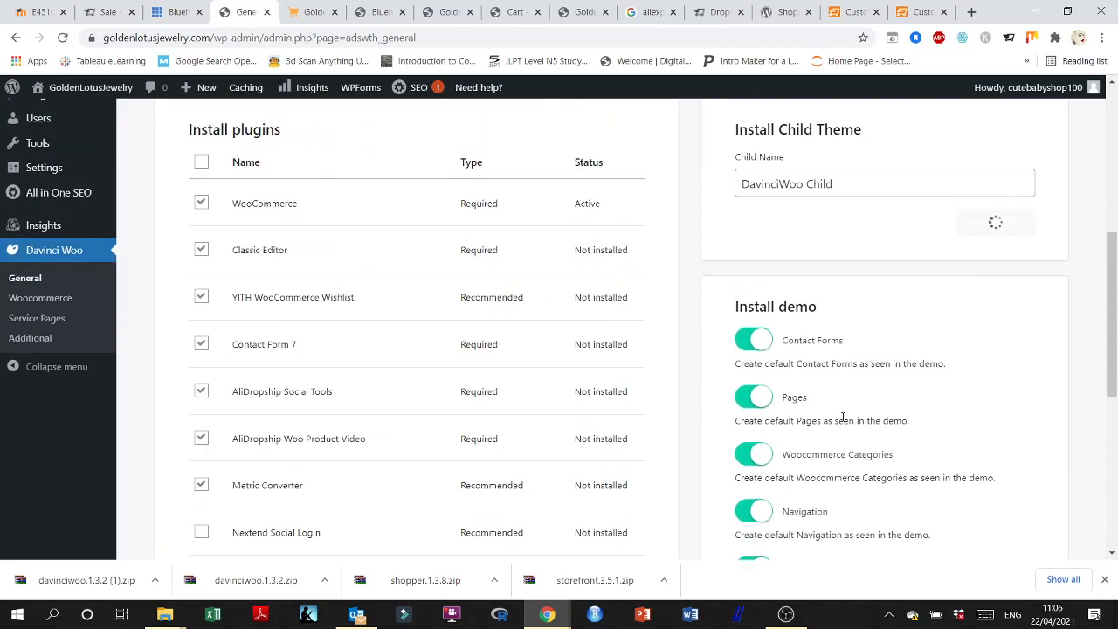
scroll(789, 267, up, 3)
scroll(774, 375, down, 1)
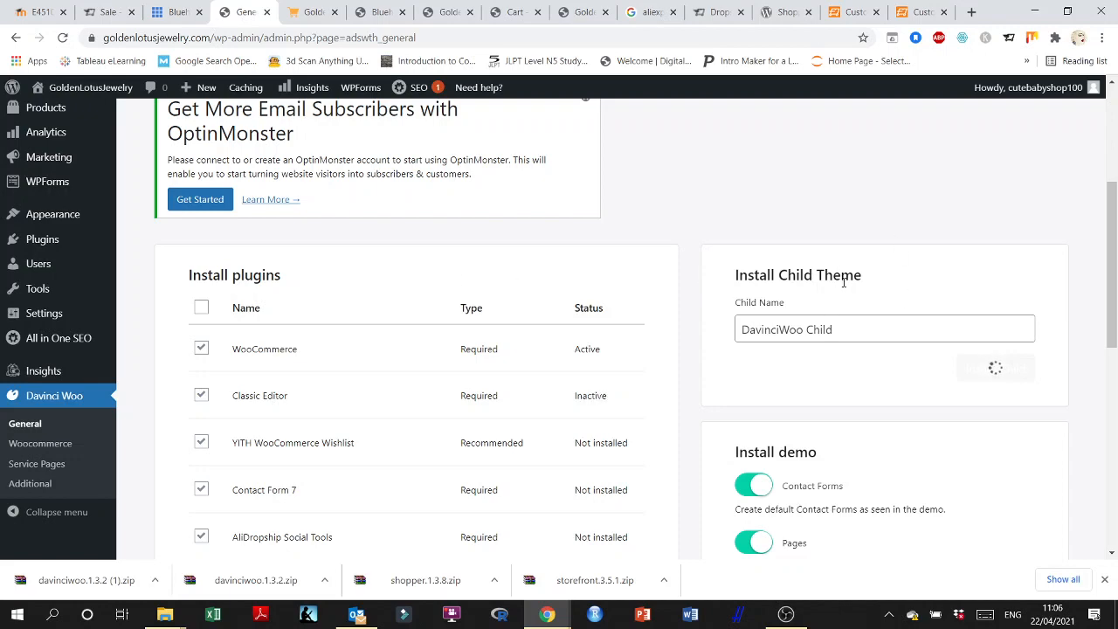
scroll(853, 299, down, 3)
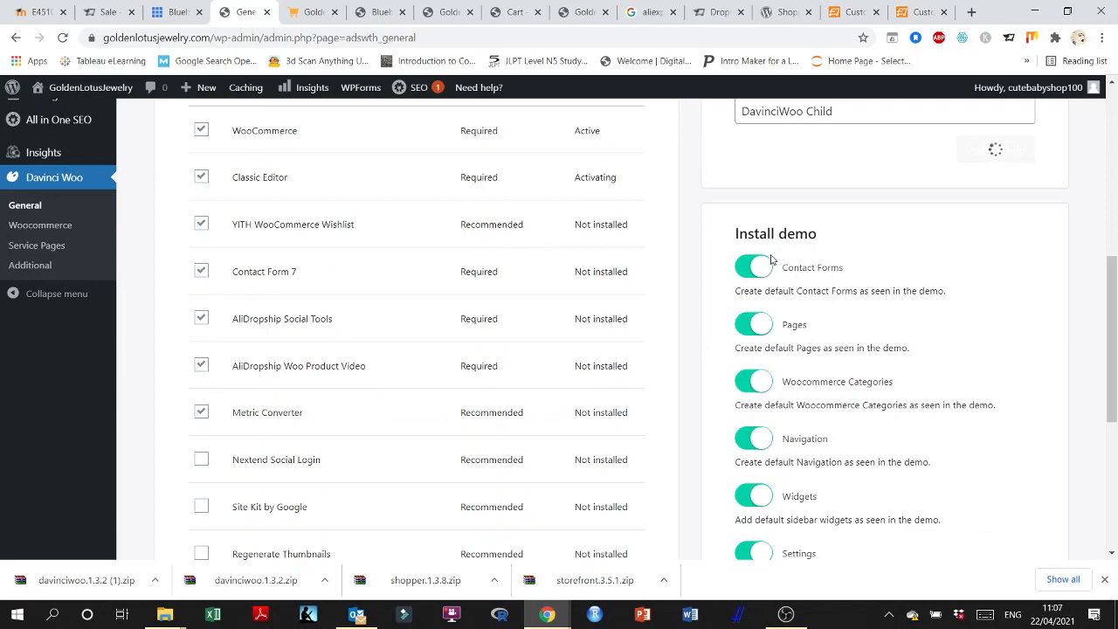
scroll(784, 271, down, 1)
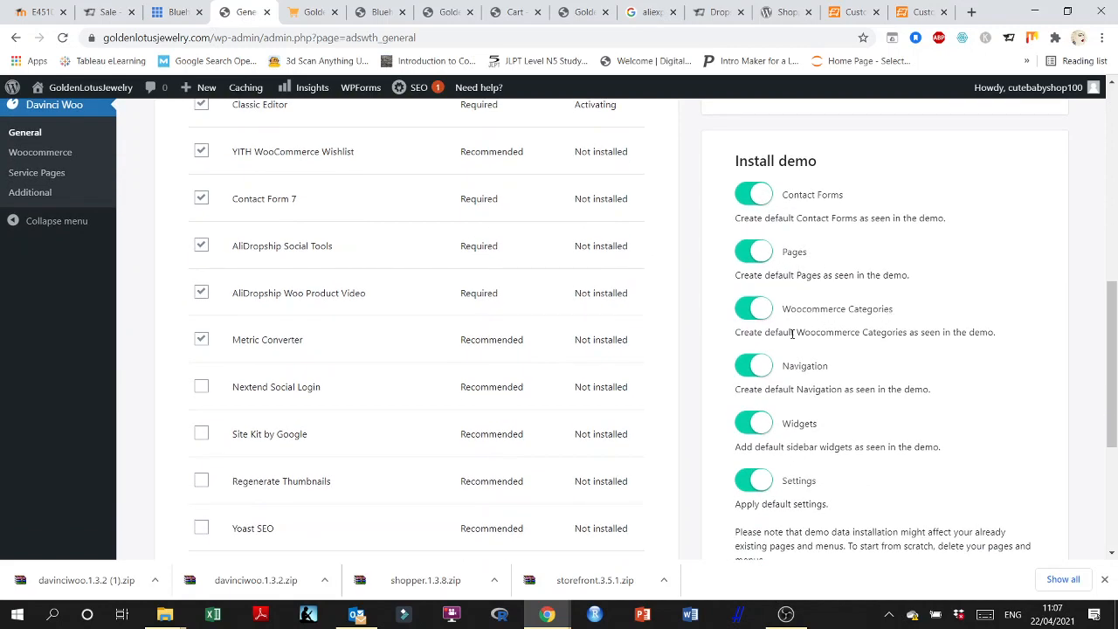
scroll(856, 318, down, 1)
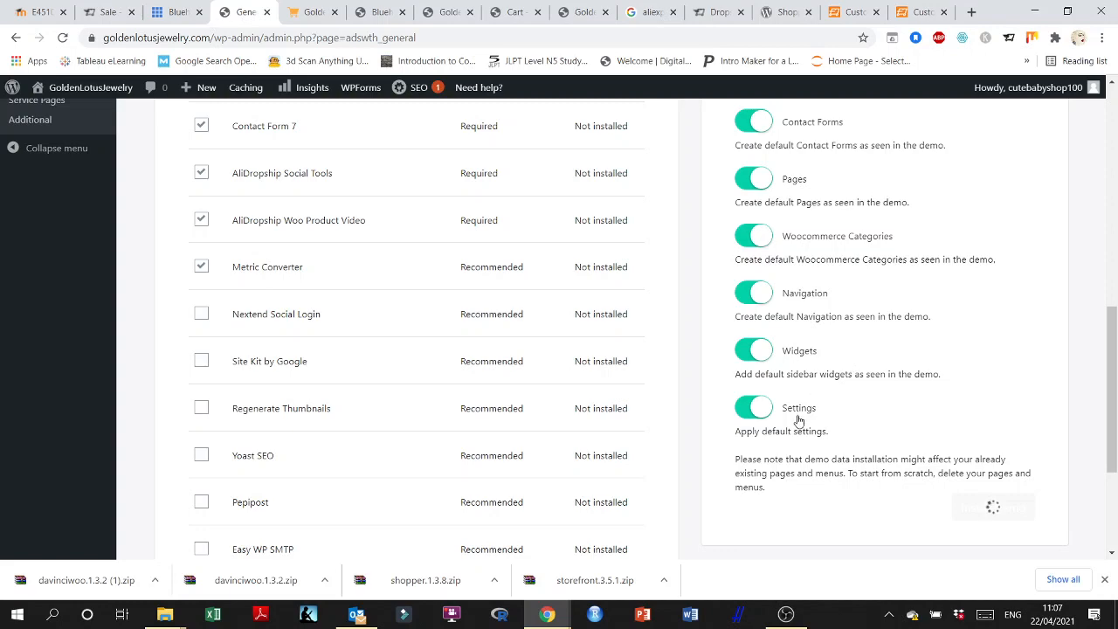
scroll(786, 331, up, 1)
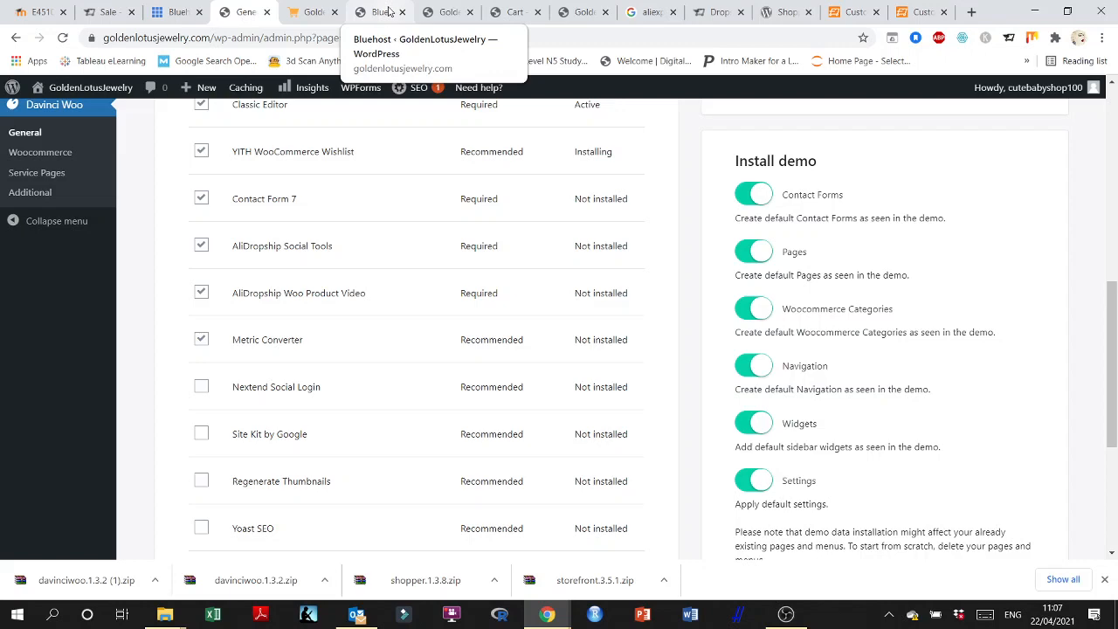
- Look through the site's other open pages and examine the storefront's Cart page layout
click(391, 13)
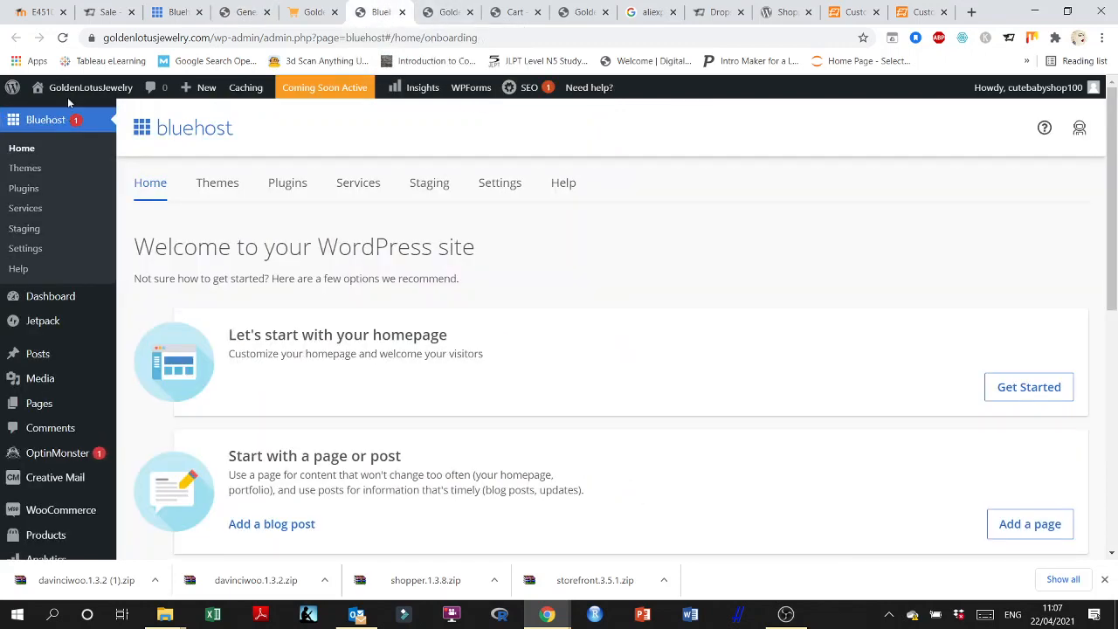
click(449, 14)
click(512, 8)
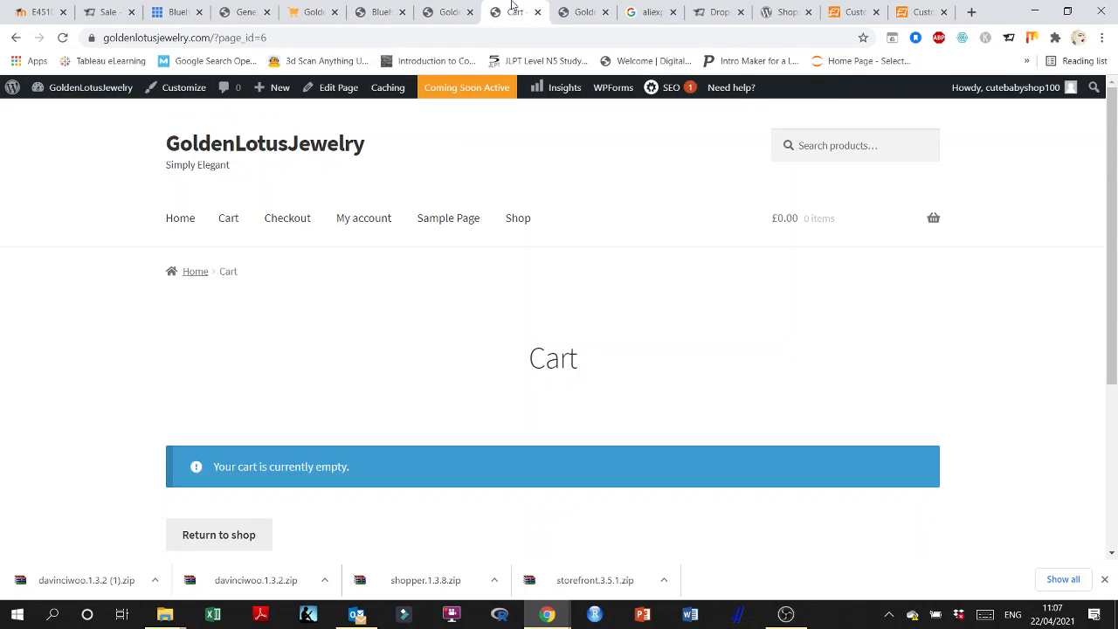
scroll(442, 331, down, 3)
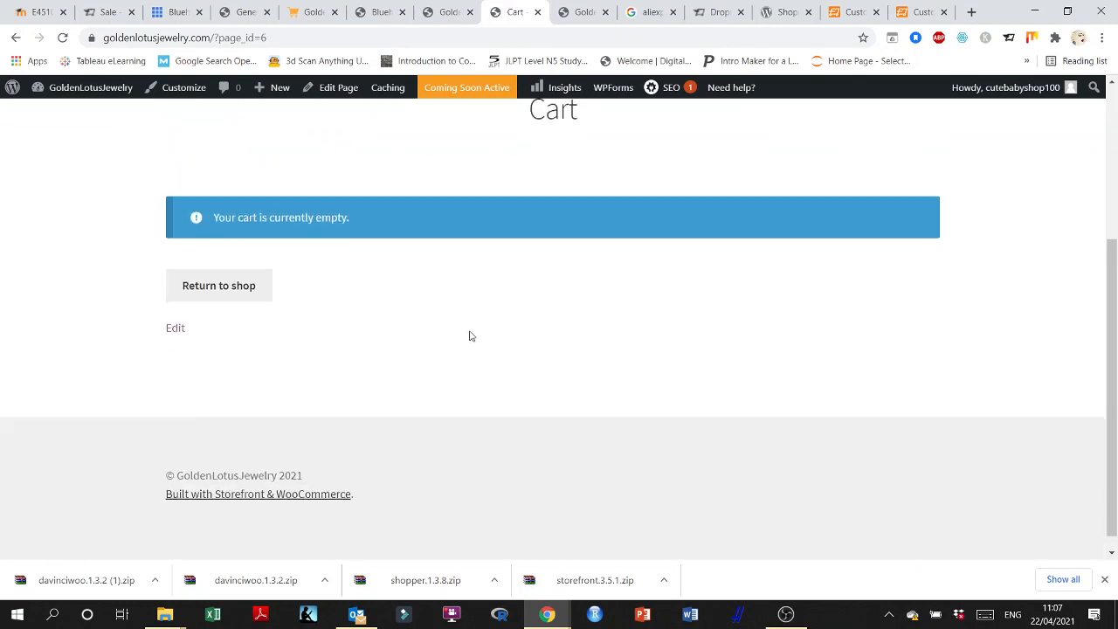
scroll(472, 332, up, 3)
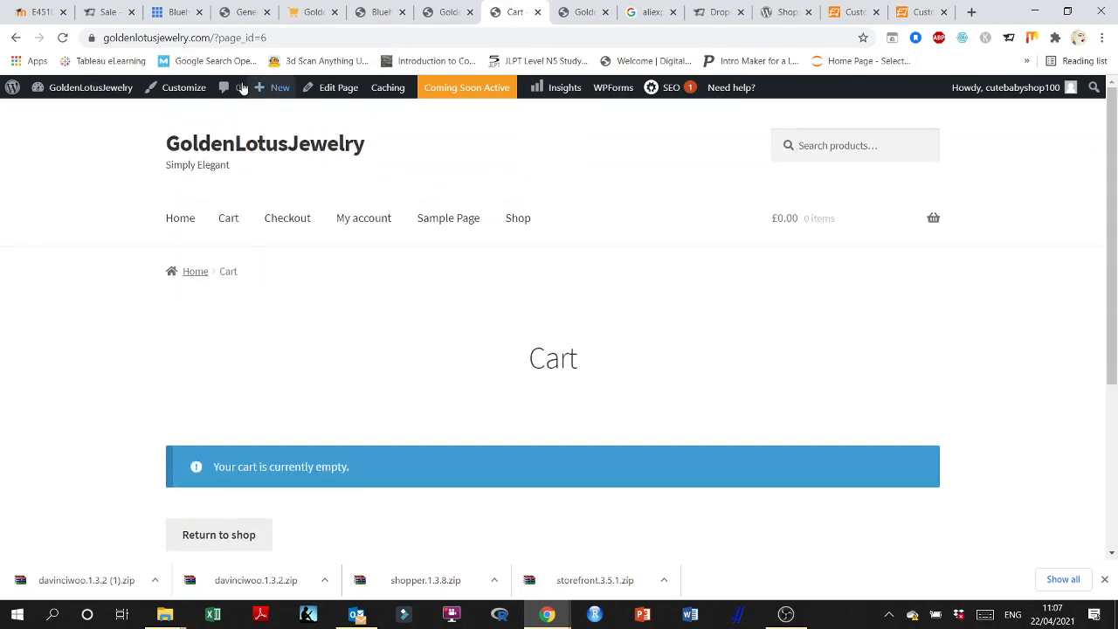
- Return to the Davinci Woo General settings and check the installation status of the selected plugins
click(249, 12)
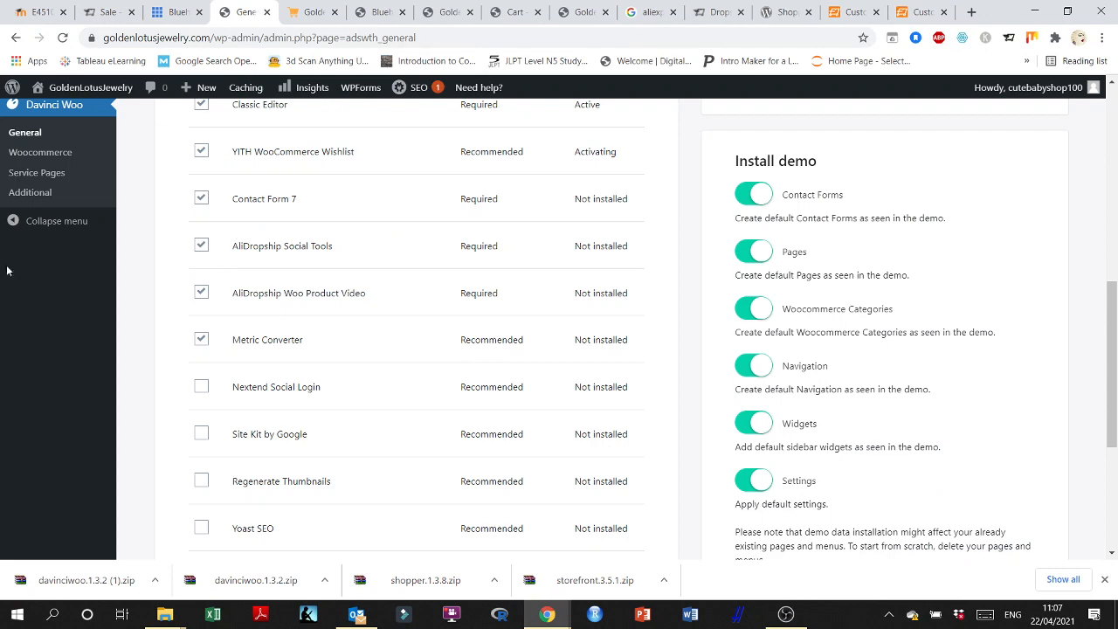
scroll(7, 271, up, 2)
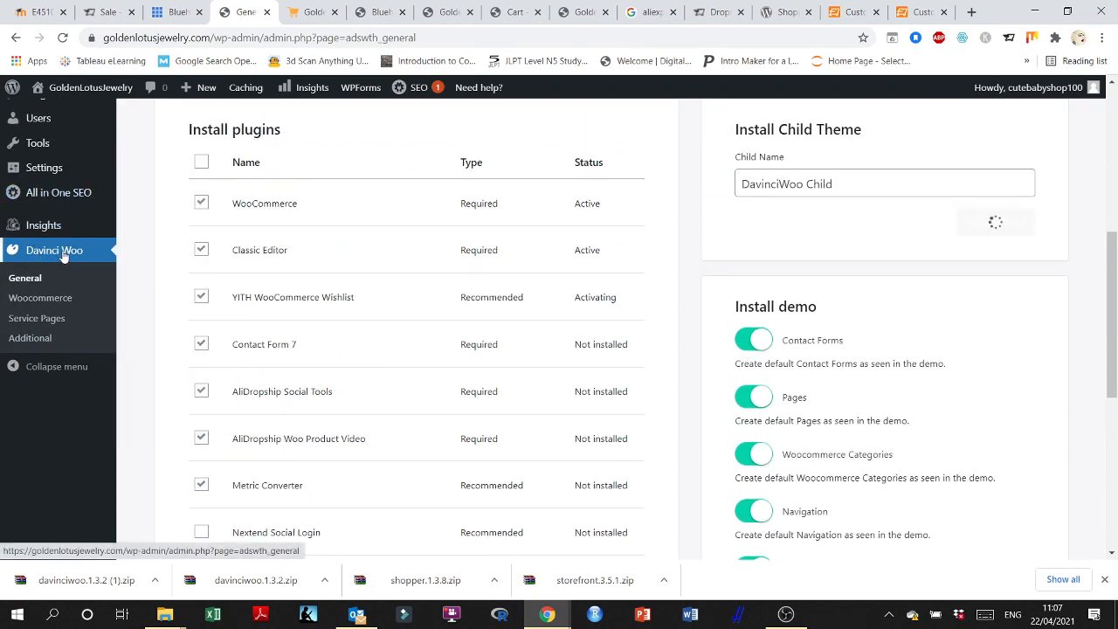
scroll(475, 334, down, 3)
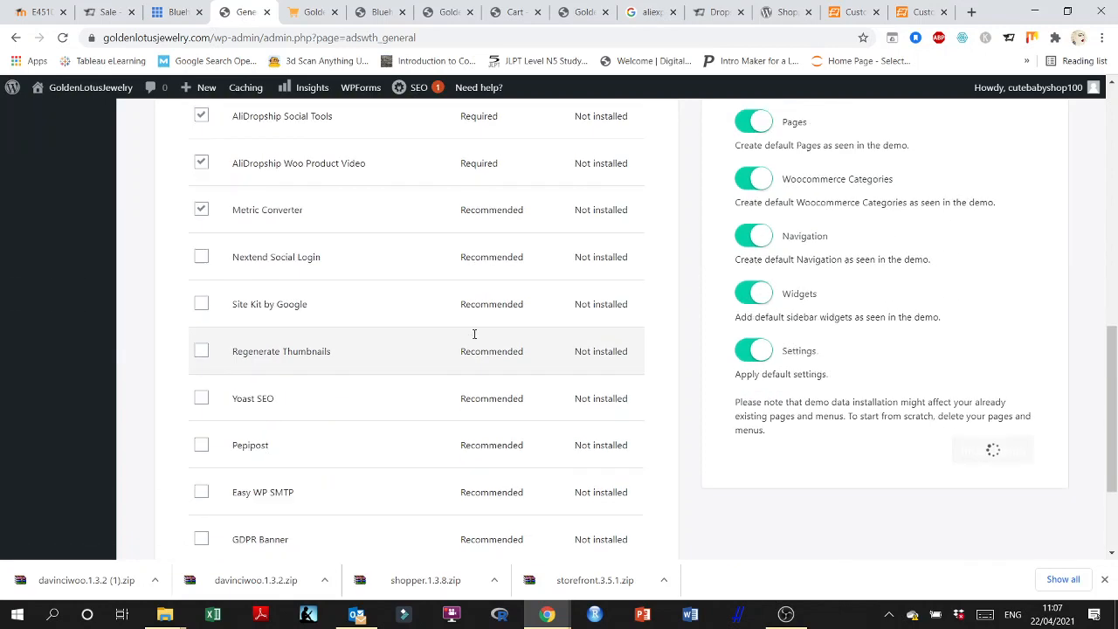
scroll(475, 334, down, 2)
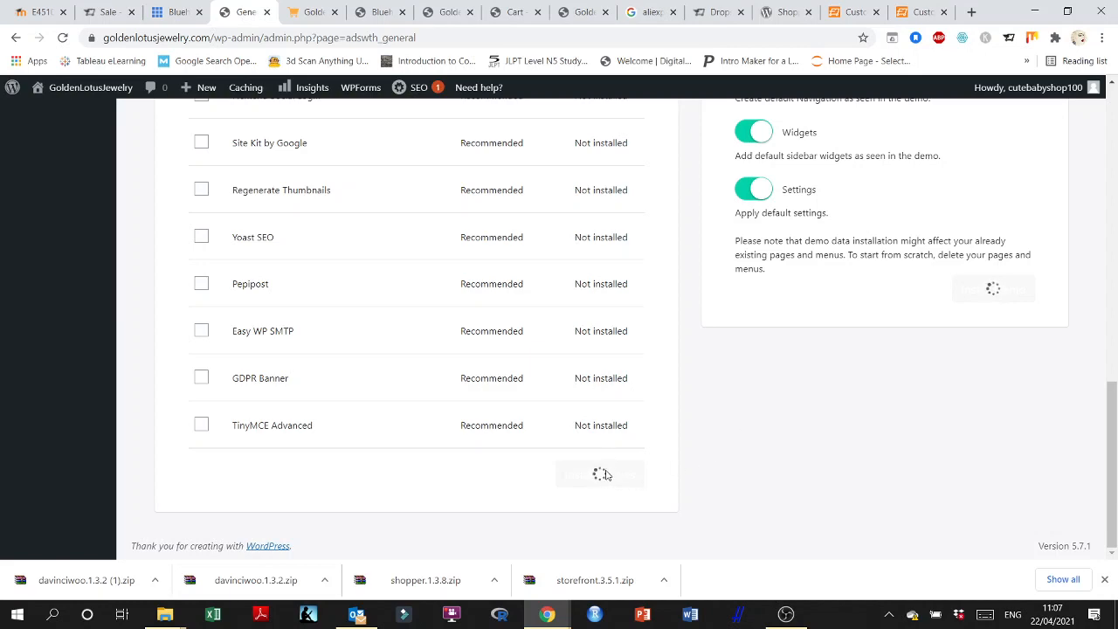
scroll(981, 344, up, 5)
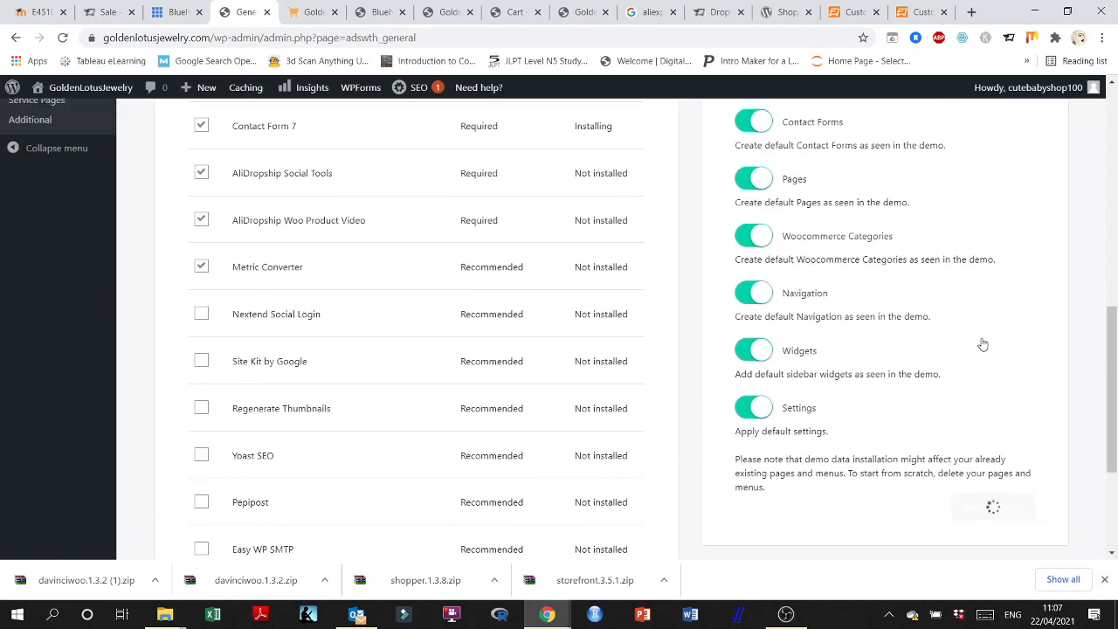
scroll(982, 344, up, 2)
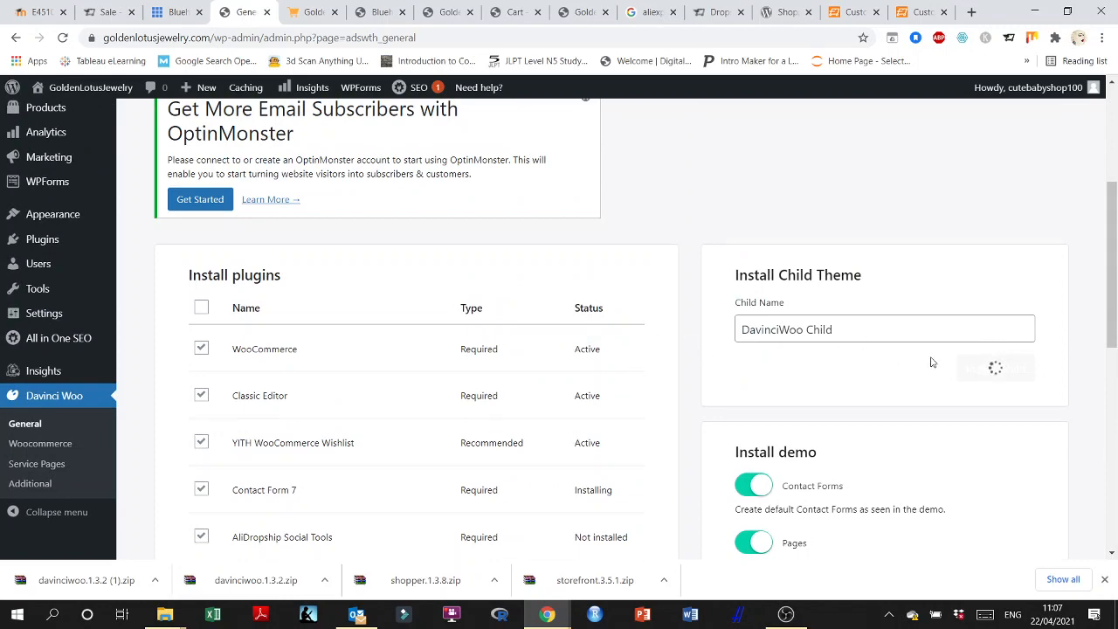
scroll(932, 363, down, 2)
scroll(935, 360, down, 5)
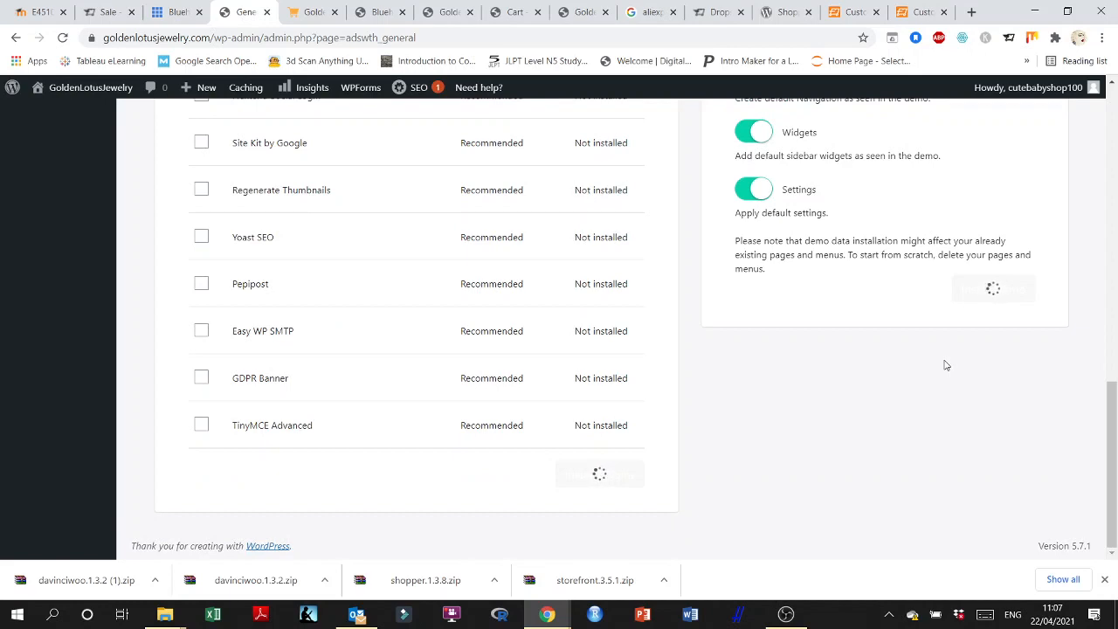
scroll(944, 365, up, 5)
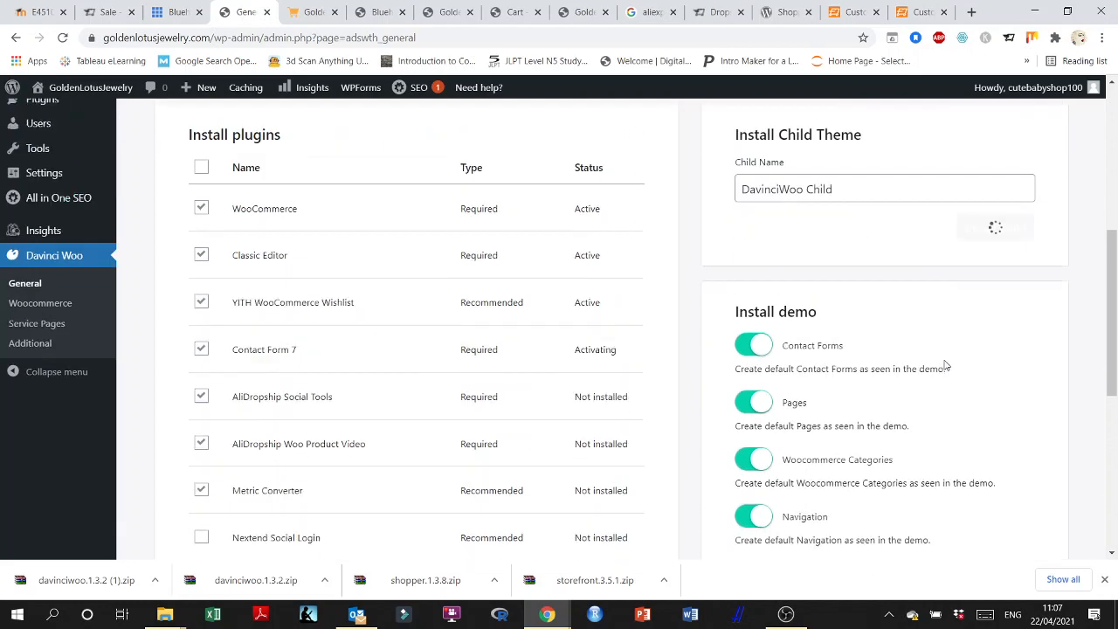
scroll(944, 365, up, 5)
scroll(944, 365, down, 4)
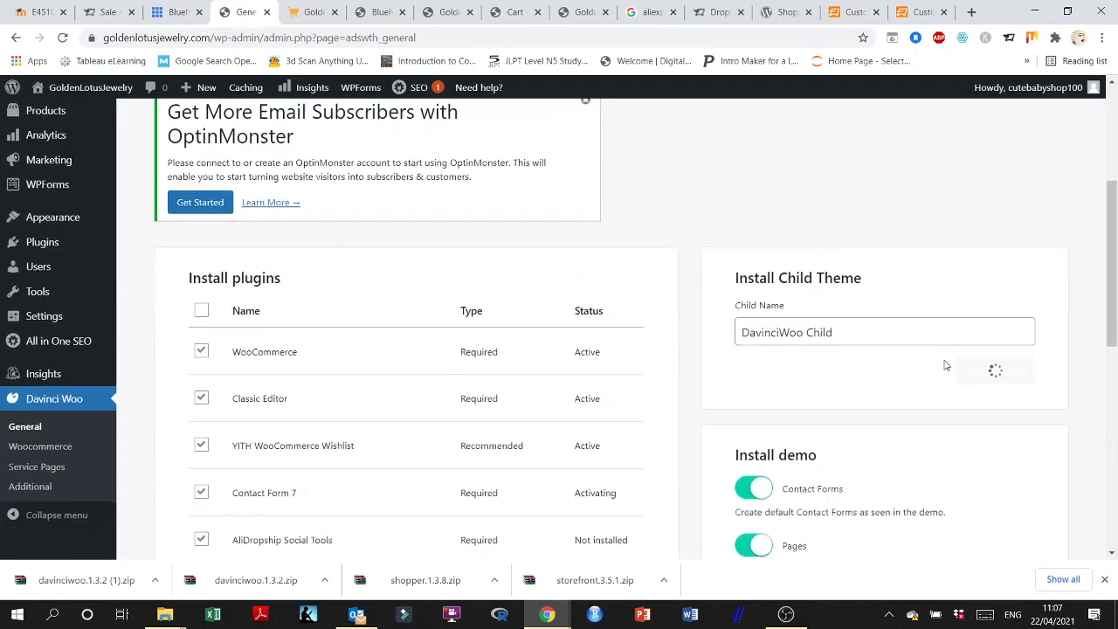
scroll(944, 365, down, 5)
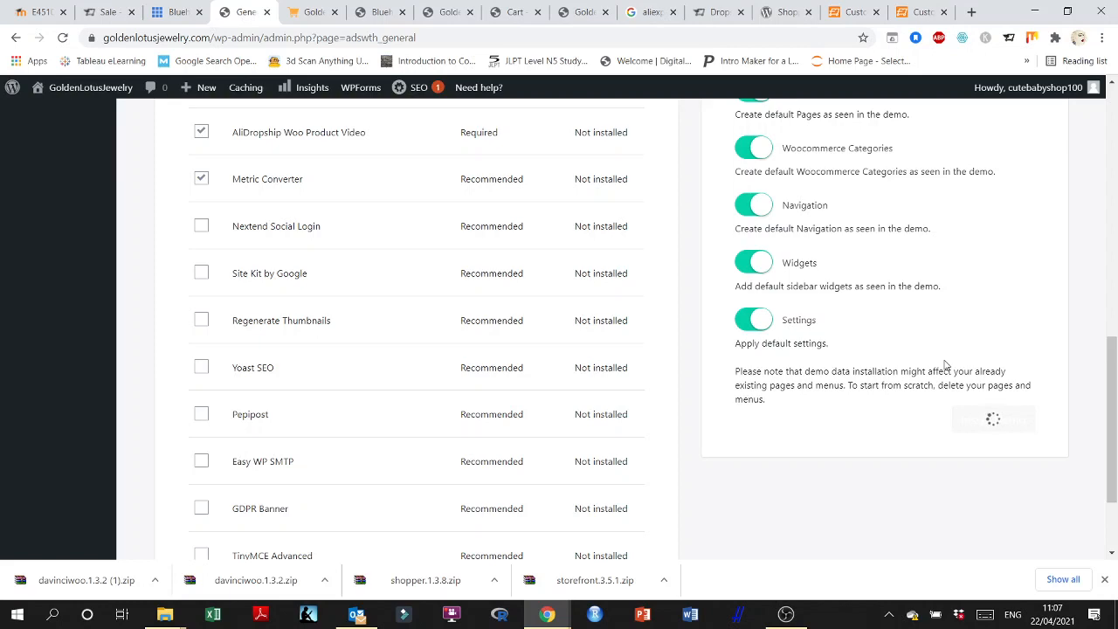
scroll(691, 254, up, 4)
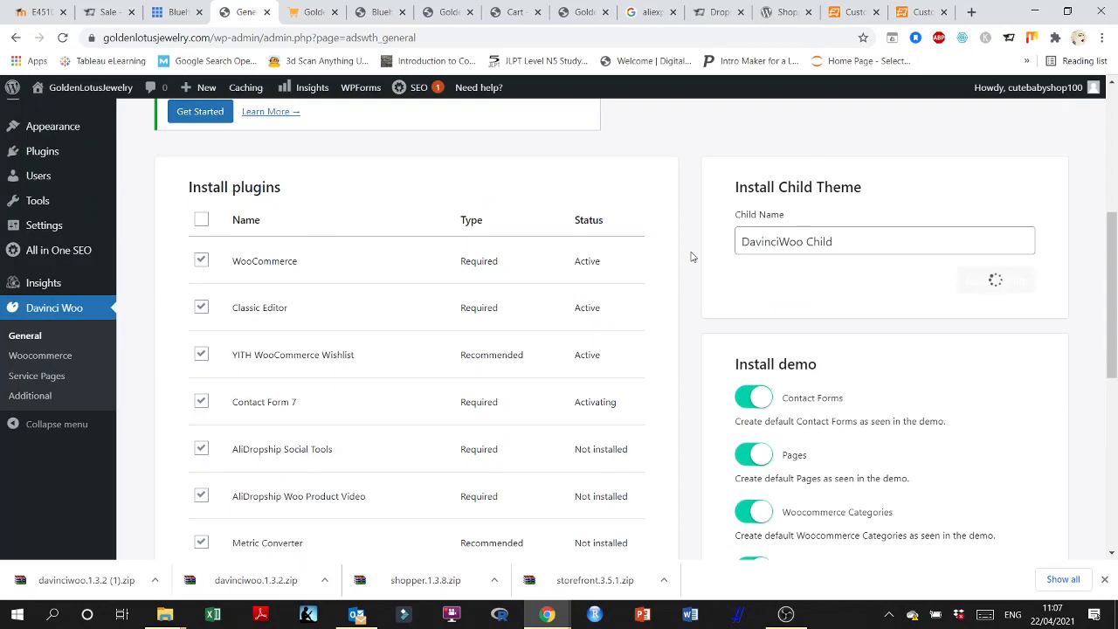
scroll(691, 256, up, 2)
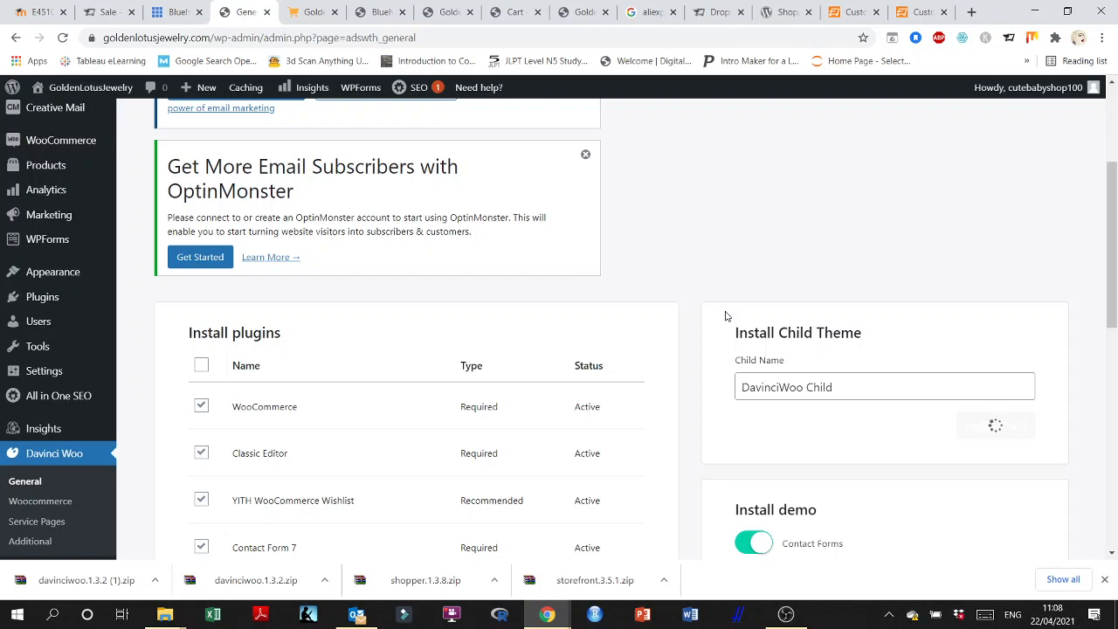
- Look over the admin menu and check the status of the theme's plugins, from WooCommerce through TinyMCE Advanced
scroll(83, 172, up, 5)
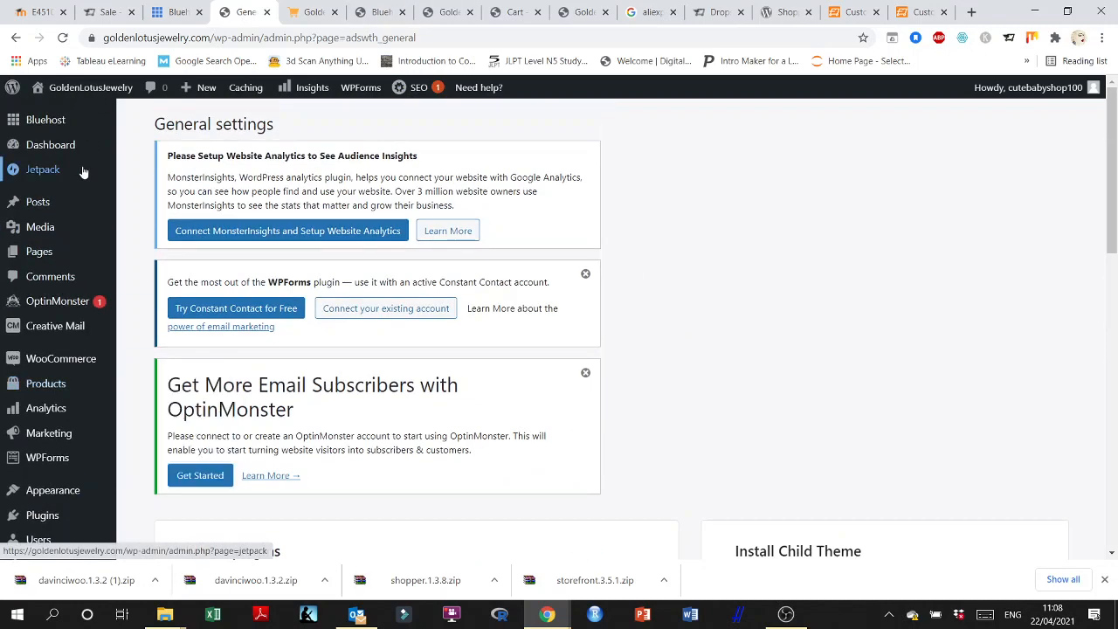
mouse_move(44, 123)
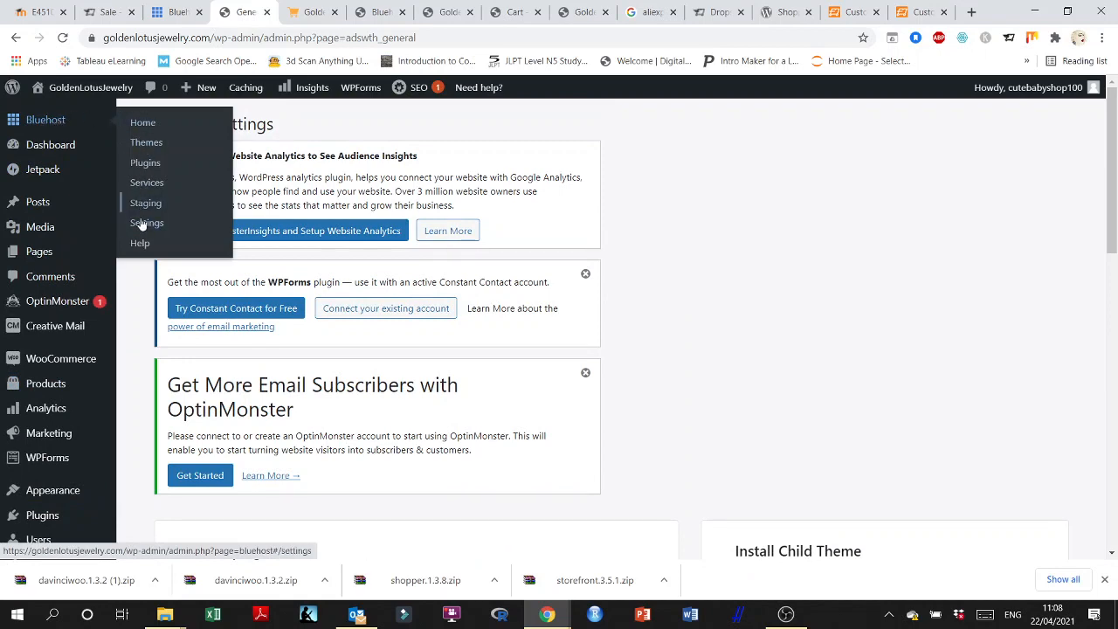
scroll(70, 262, down, 3)
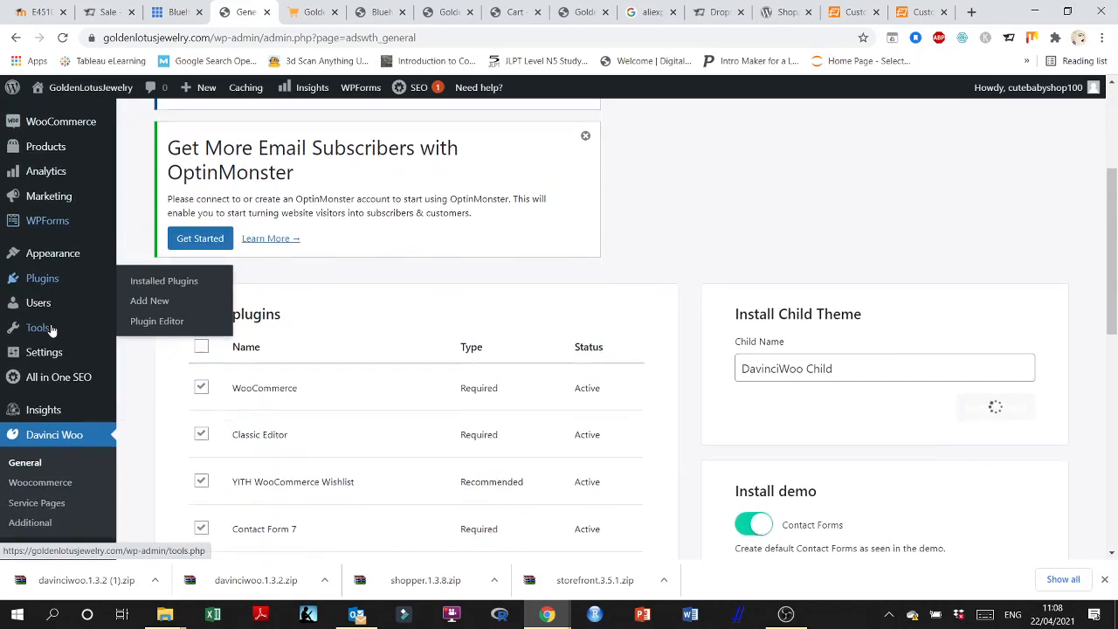
mouse_move(46, 208)
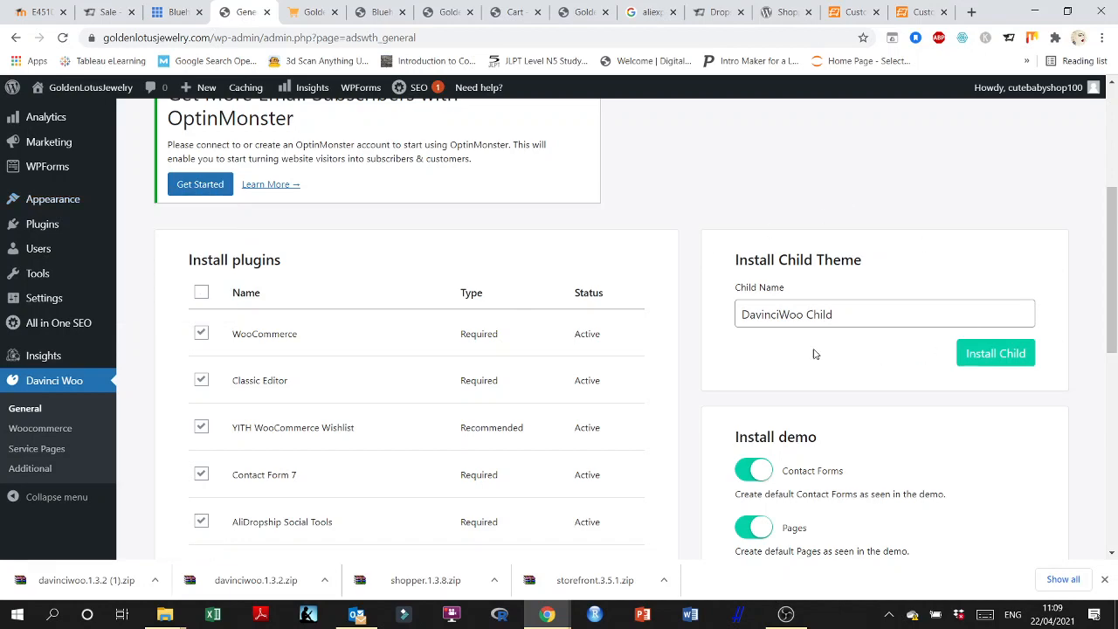
mouse_move(70, 323)
scroll(70, 323, up, 4)
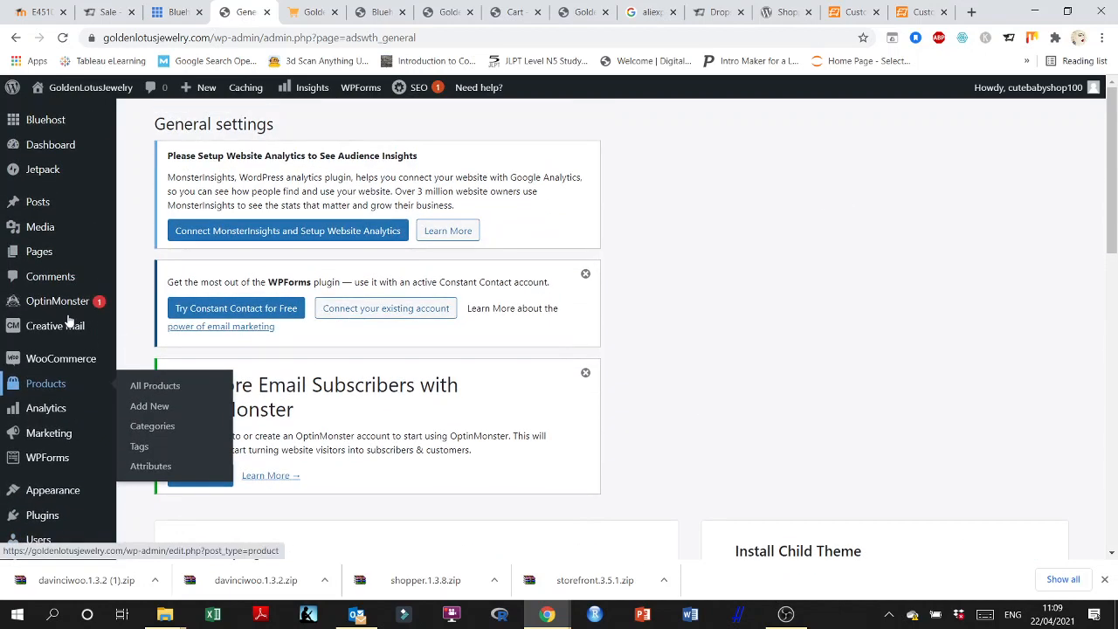
scroll(70, 322, down, 5)
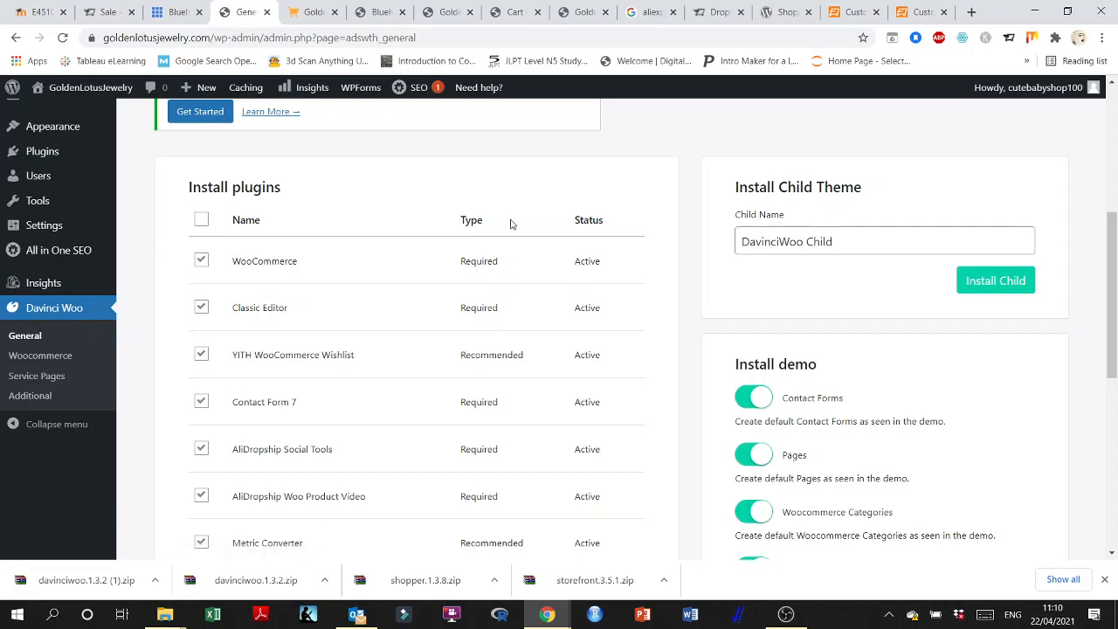
scroll(620, 280, down, 6)
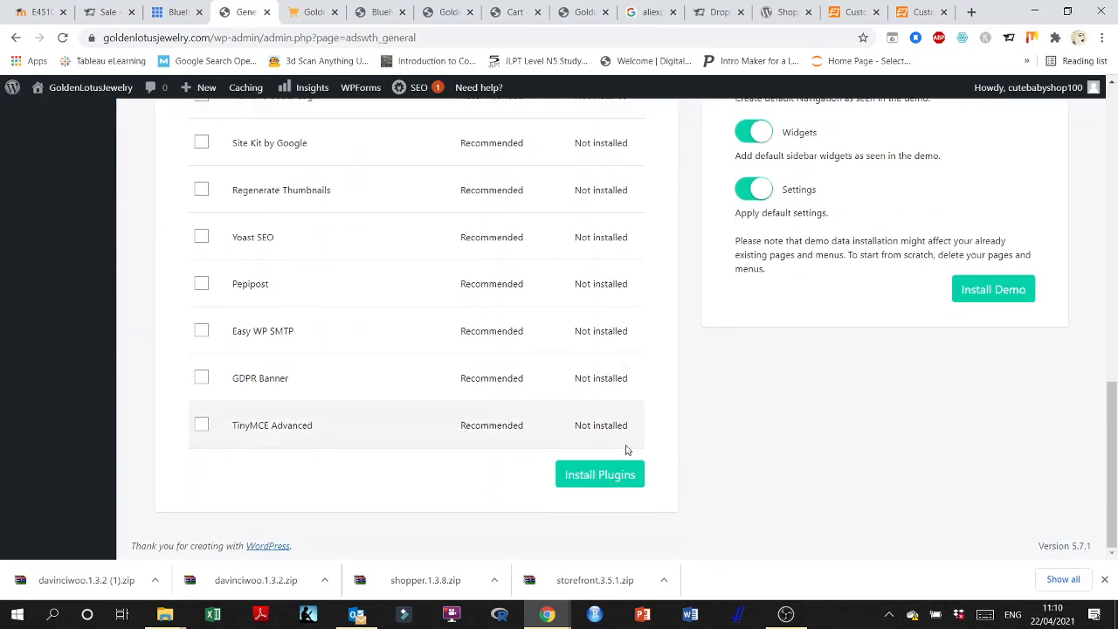
scroll(918, 419, up, 7)
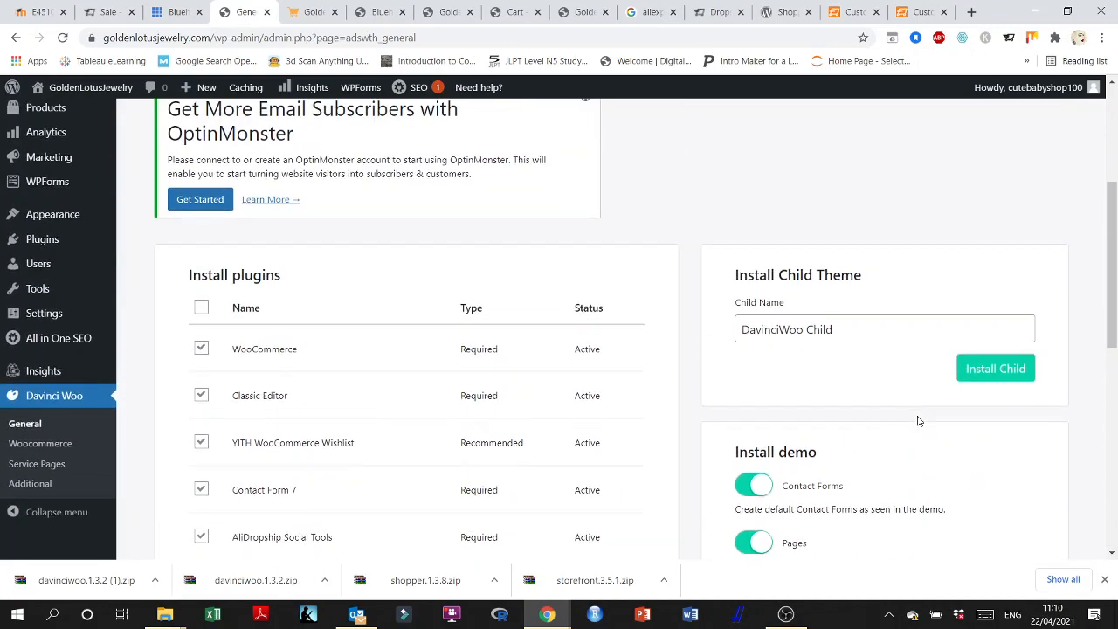
scroll(991, 387, up, 3)
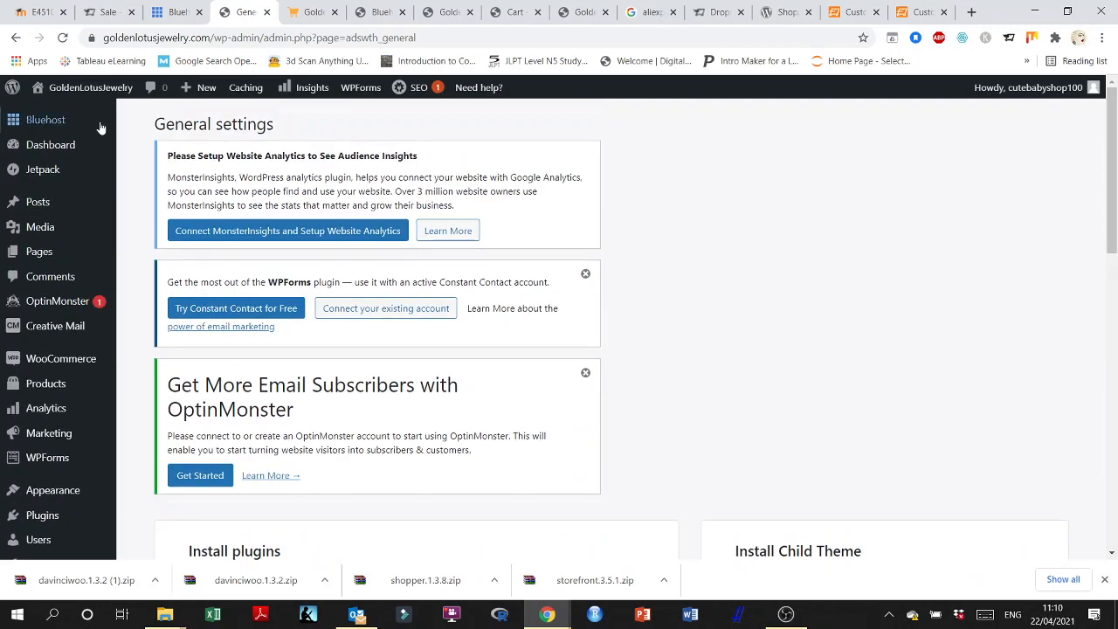
- Open the GoldenLotusJewelry site's front page in a new tab, examine its layout and reload it
mouse_move(74, 115)
mouse_move(82, 88)
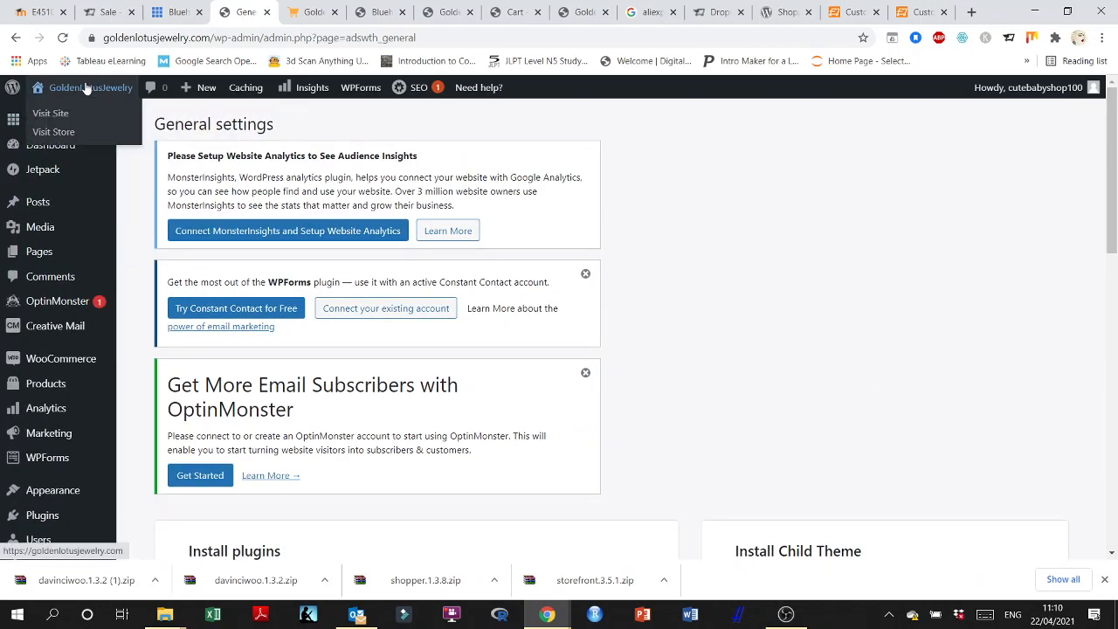
right_click(55, 114)
click(85, 120)
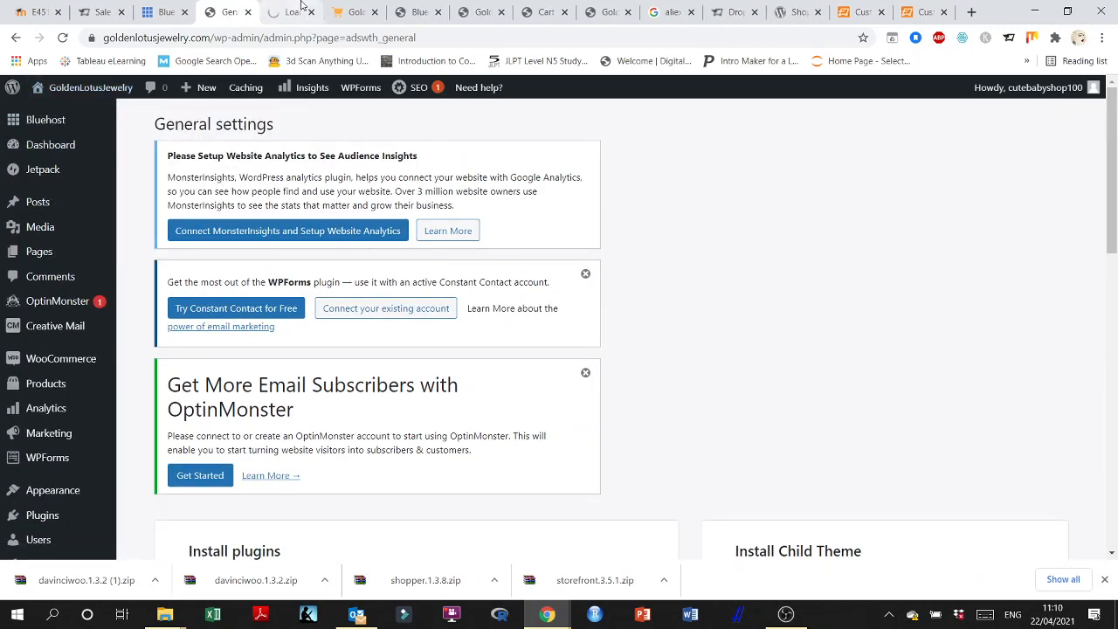
click(291, 12)
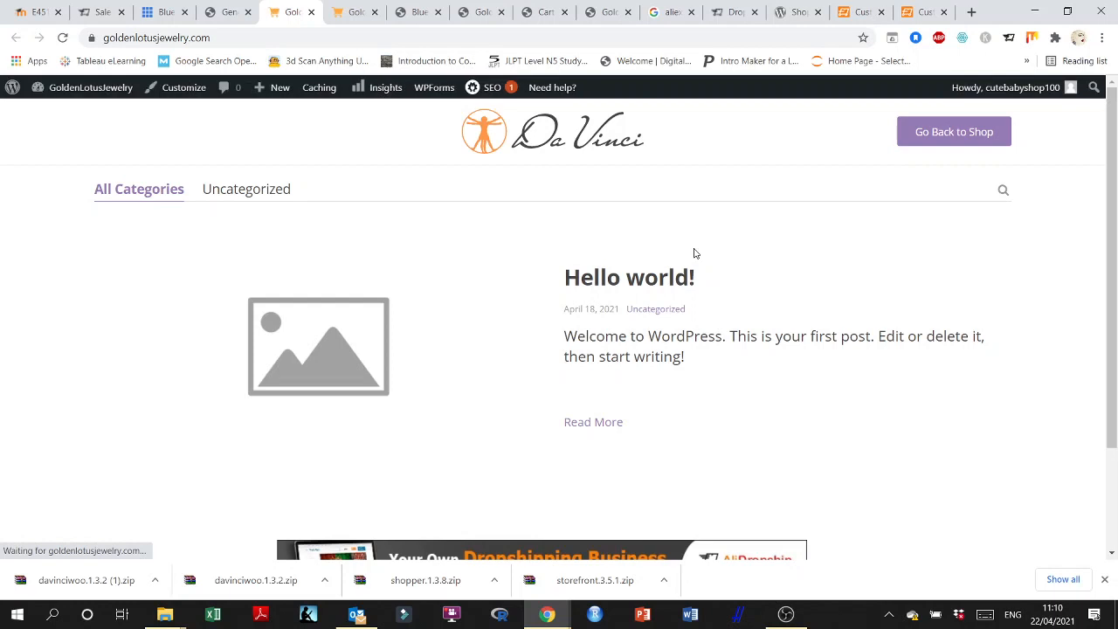
scroll(686, 262, down, 3)
scroll(679, 274, up, 3)
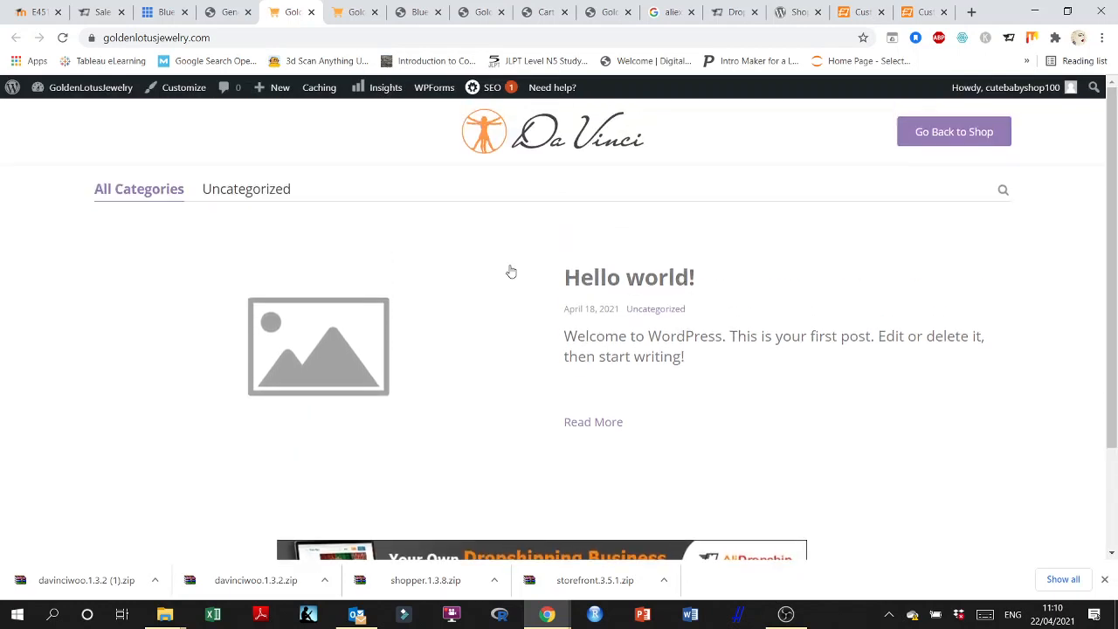
click(62, 37)
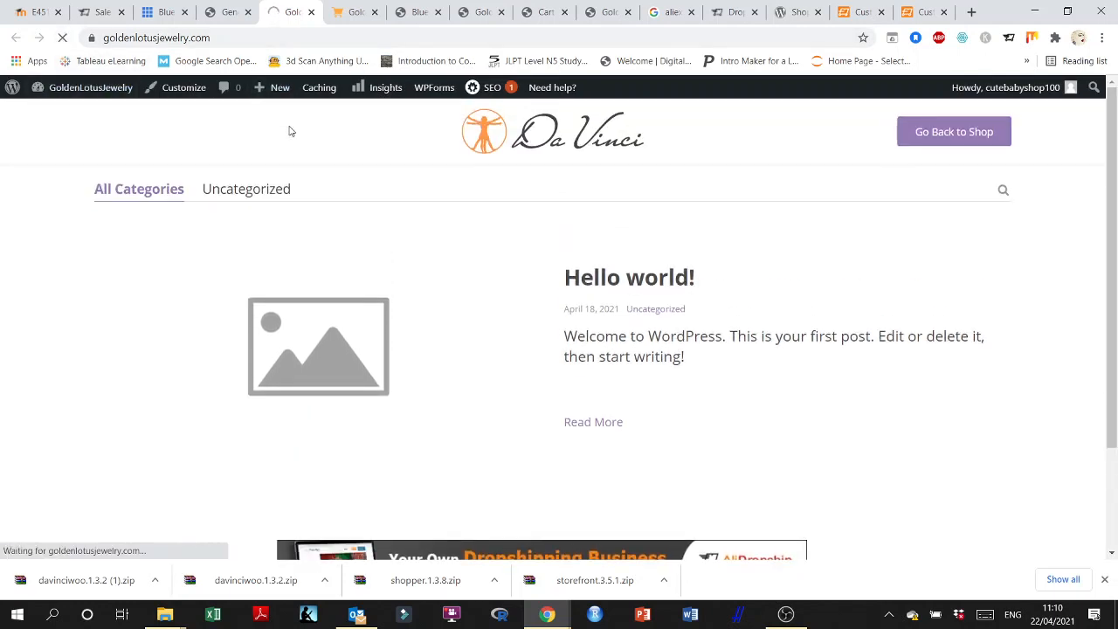
- Return to the Davinci Woo General settings and install the child theme named DavinciWoo Child
click(226, 11)
scroll(612, 381, down, 4)
scroll(609, 445, down, 3)
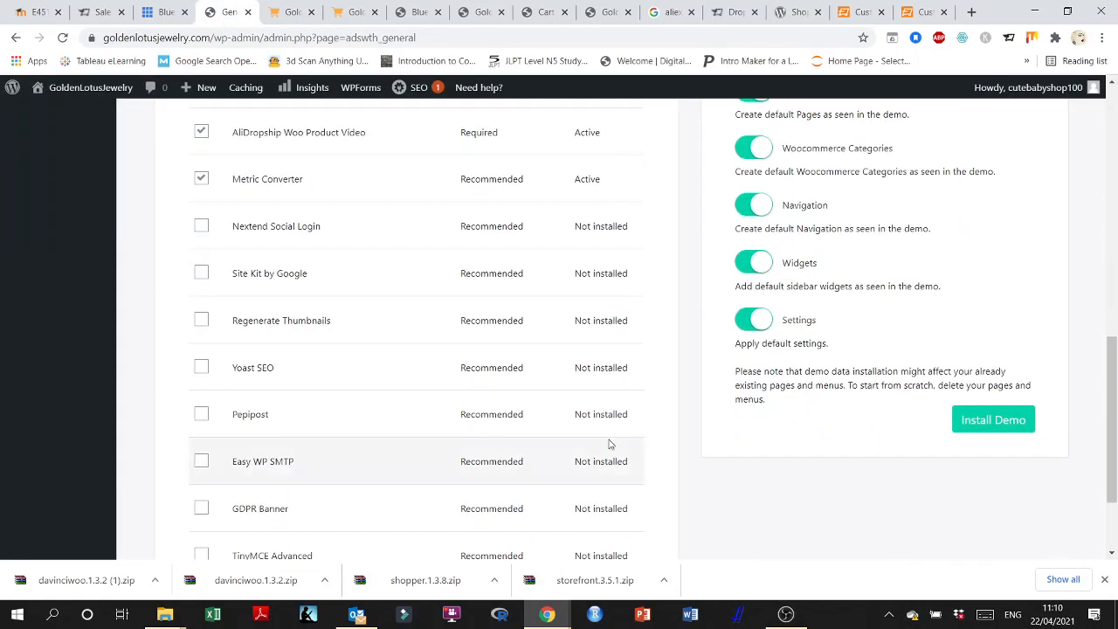
scroll(903, 365, up, 4)
click(1005, 353)
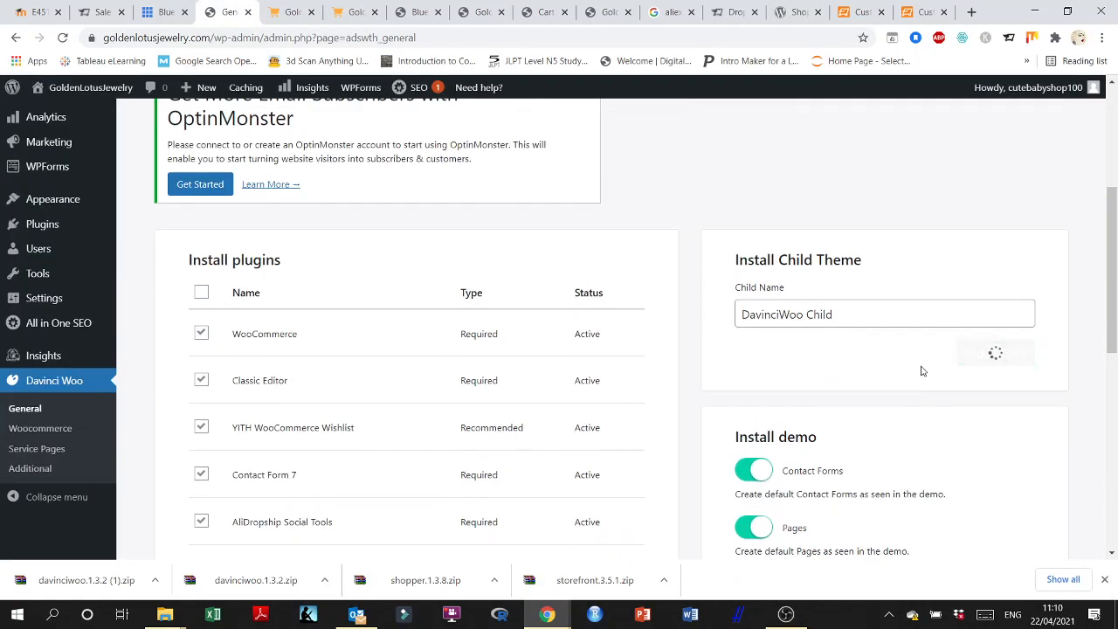
scroll(904, 364, down, 4)
scroll(874, 349, up, 2)
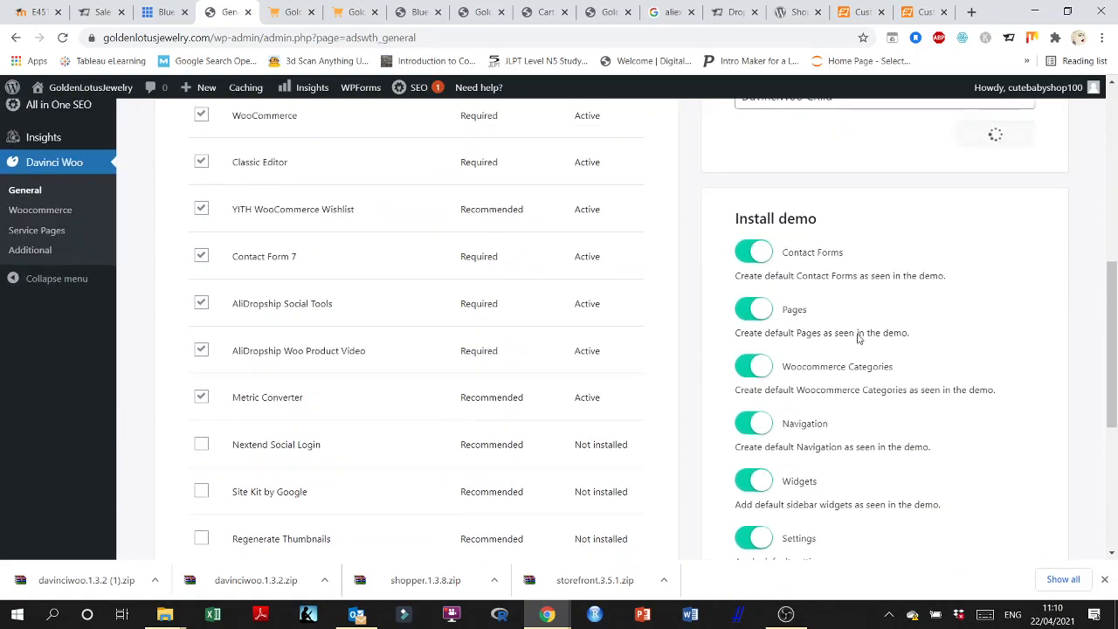
scroll(694, 316, down, 3)
scroll(690, 318, down, 2)
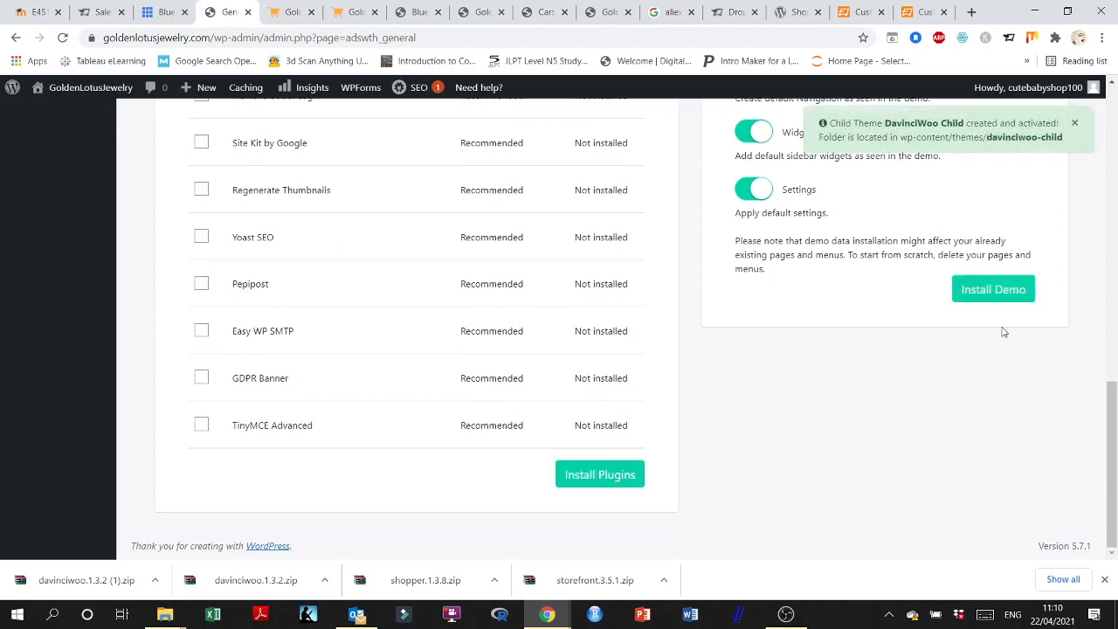
- Install the demo content with Contact Forms, Pages, Woocommerce Categories, Navigation, Widgets and Settings all enabled
scroll(781, 466, up, 7)
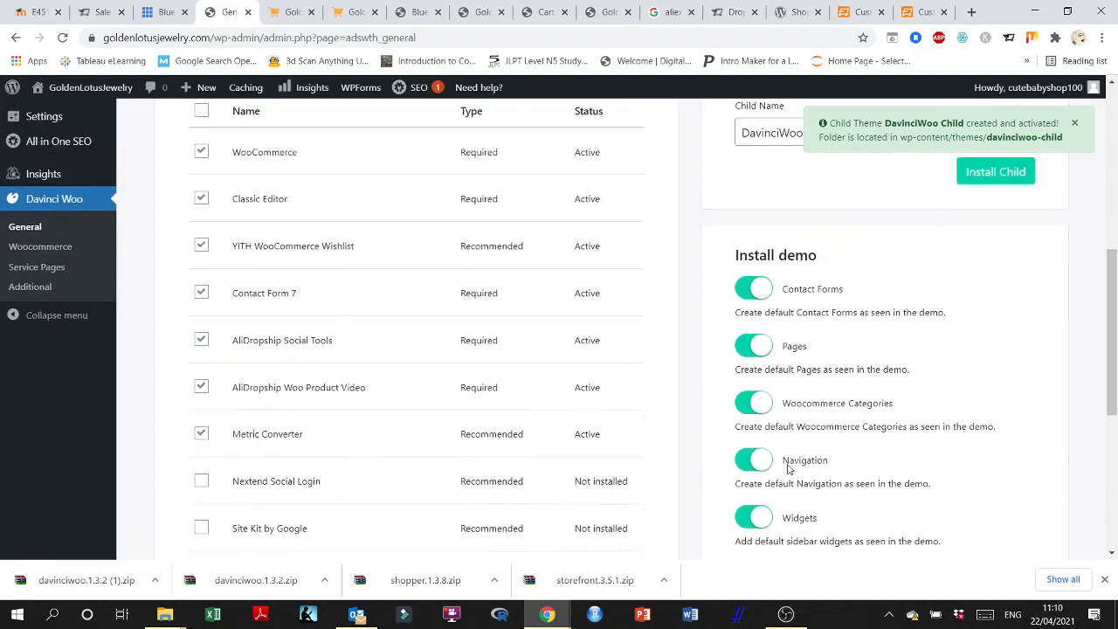
scroll(911, 374, down, 5)
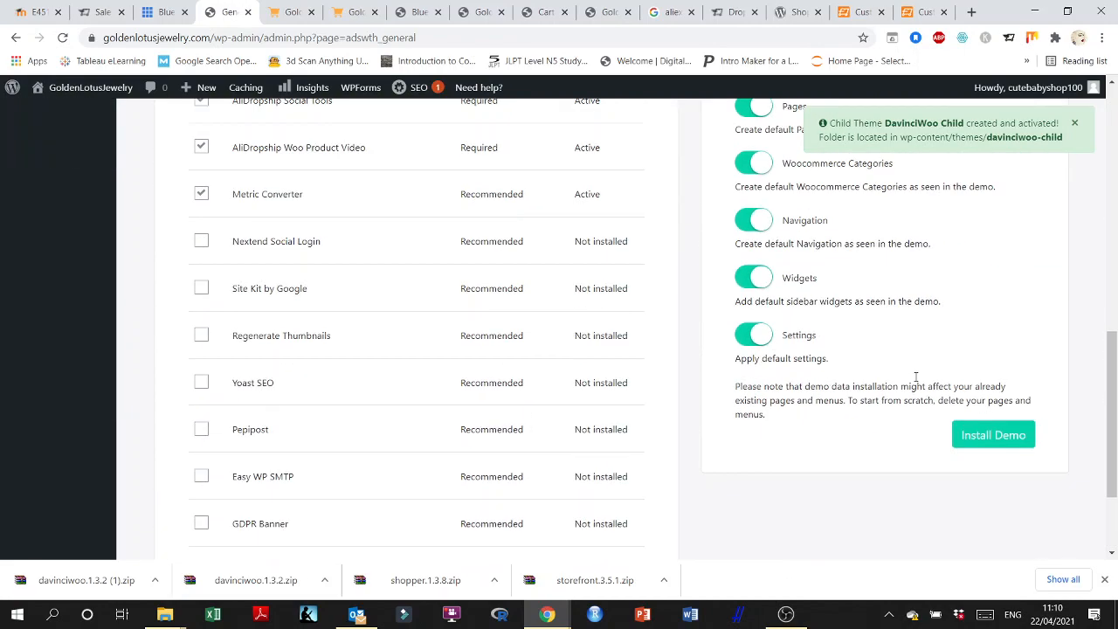
scroll(774, 292, up, 2)
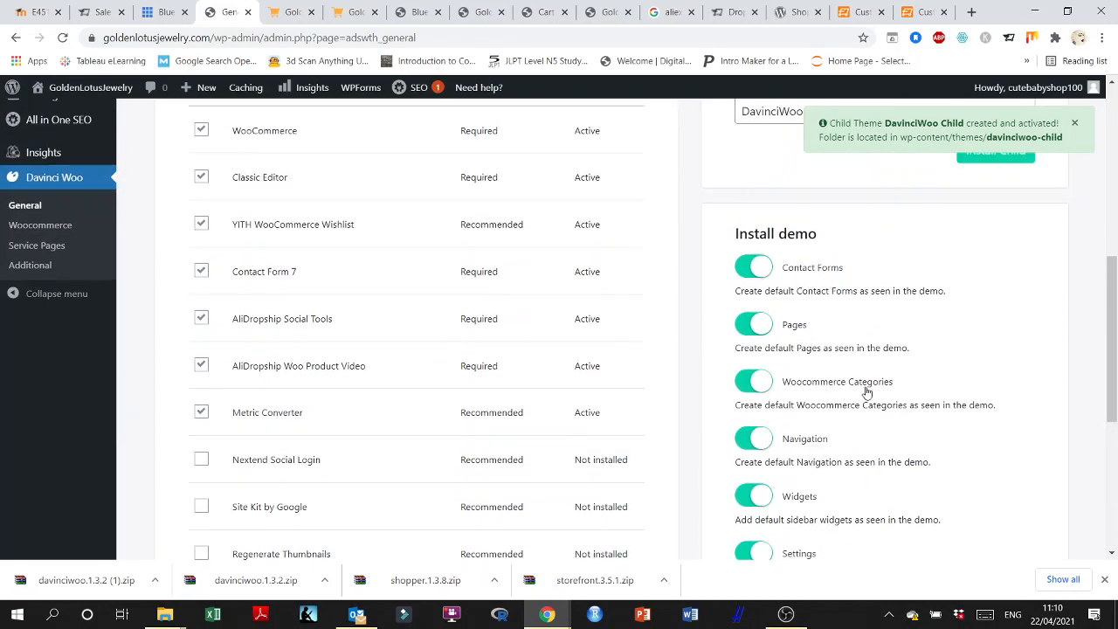
scroll(865, 392, down, 4)
click(998, 294)
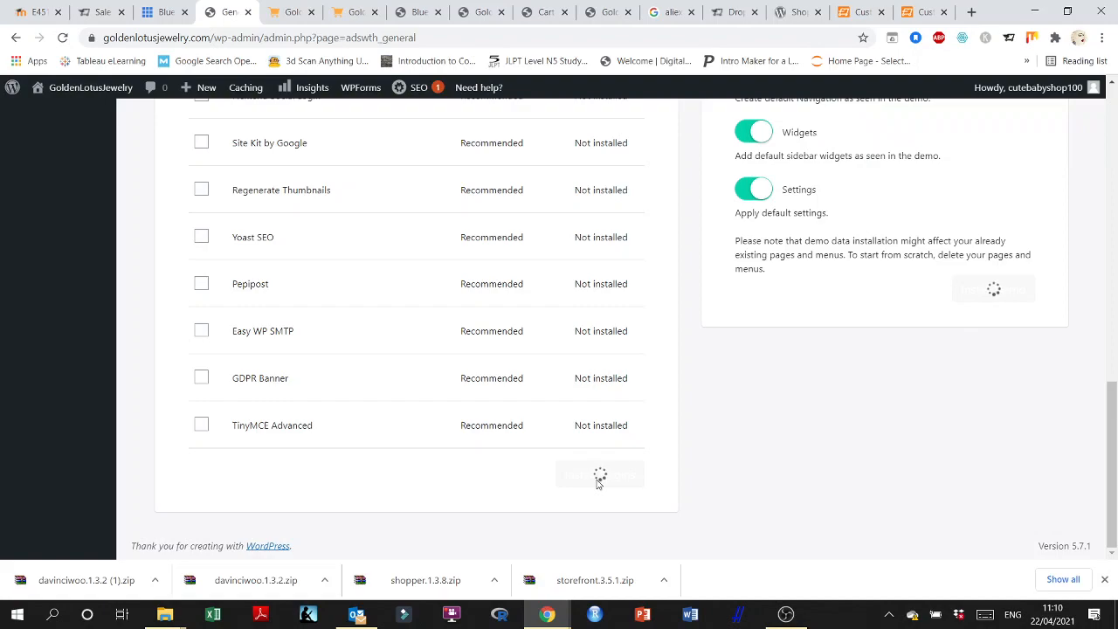
scroll(1004, 456, up, 5)
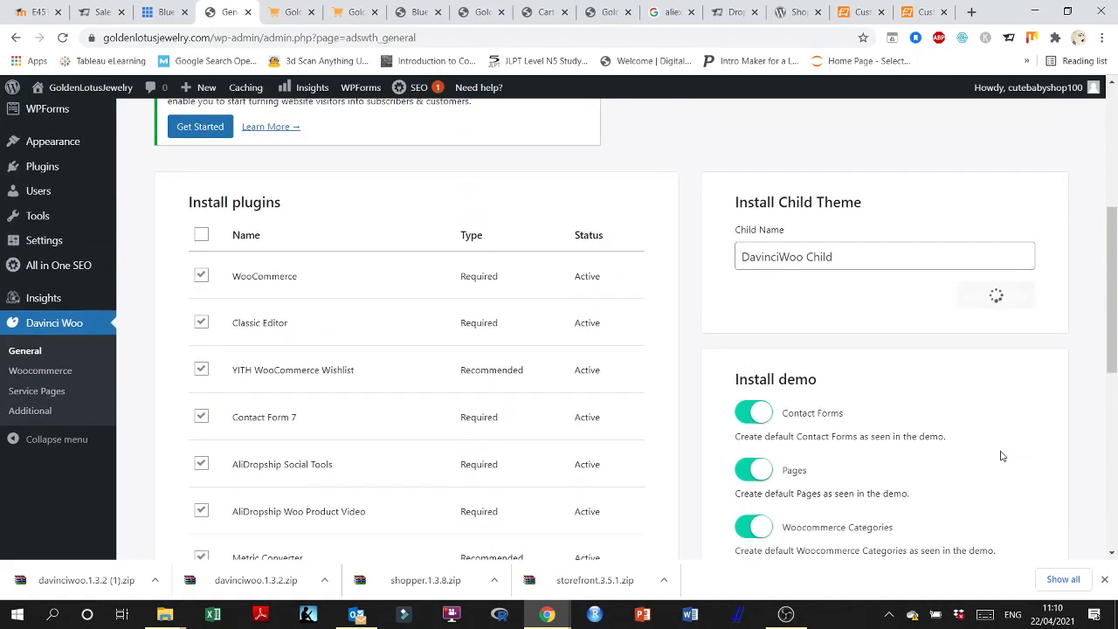
scroll(415, 347, down, 2)
scroll(407, 417, up, 3)
scroll(944, 309, down, 3)
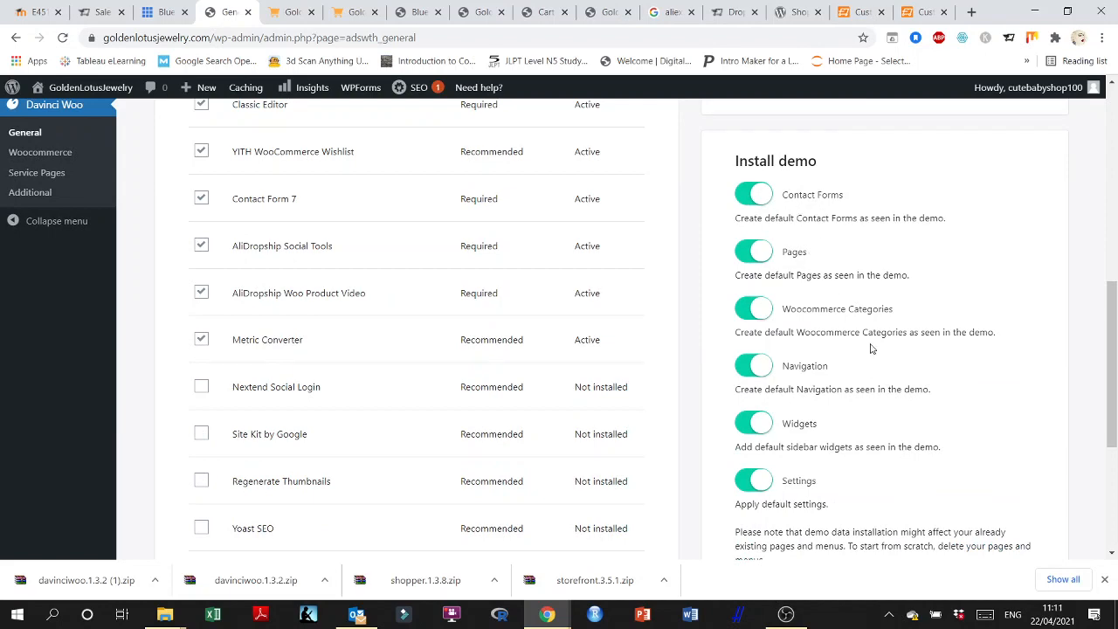
scroll(819, 434, down, 1)
click(991, 510)
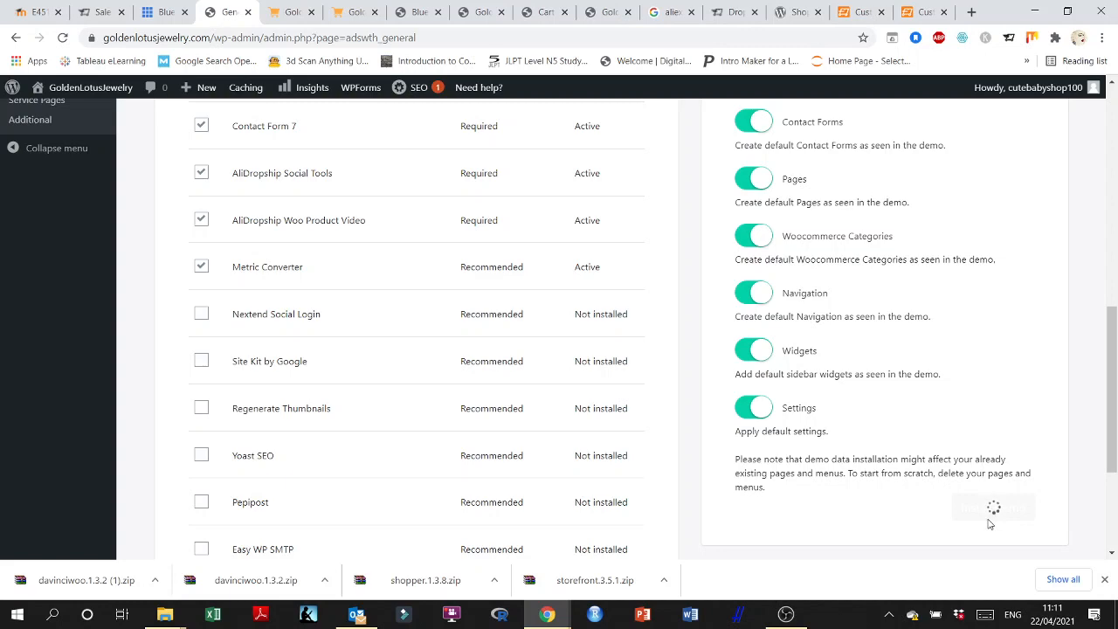
scroll(791, 492, down, 3)
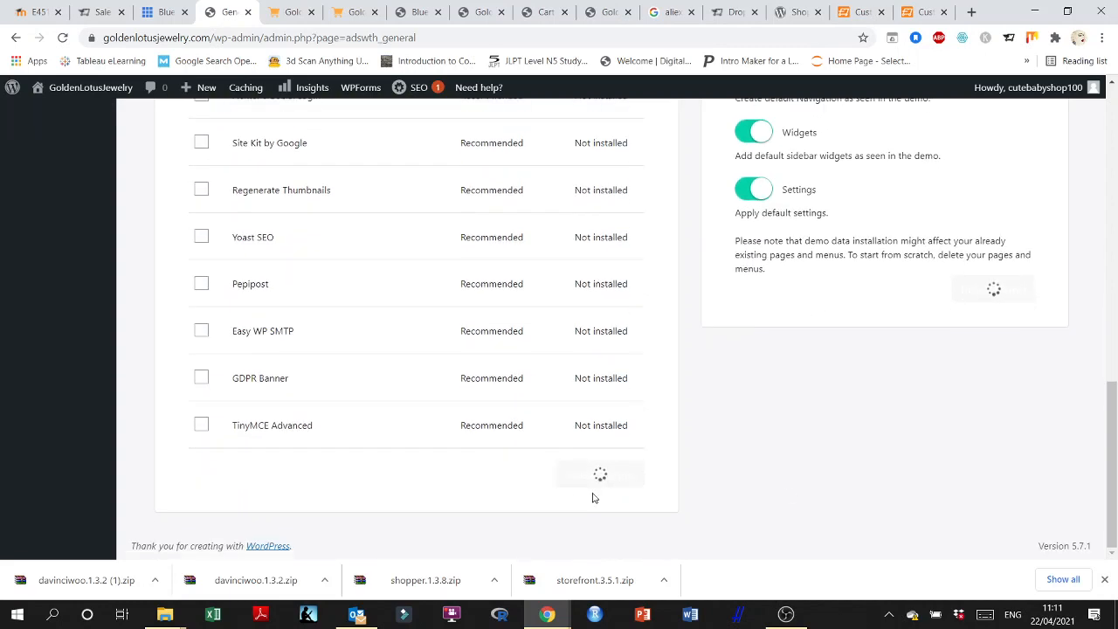
scroll(1004, 299, up, 3)
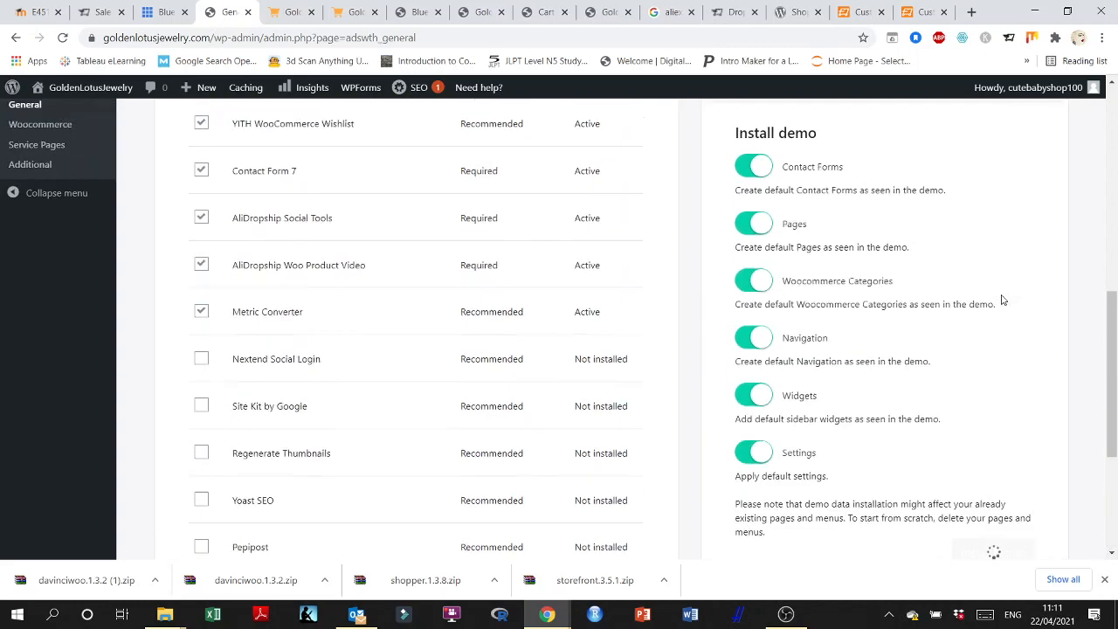
scroll(1002, 299, up, 3)
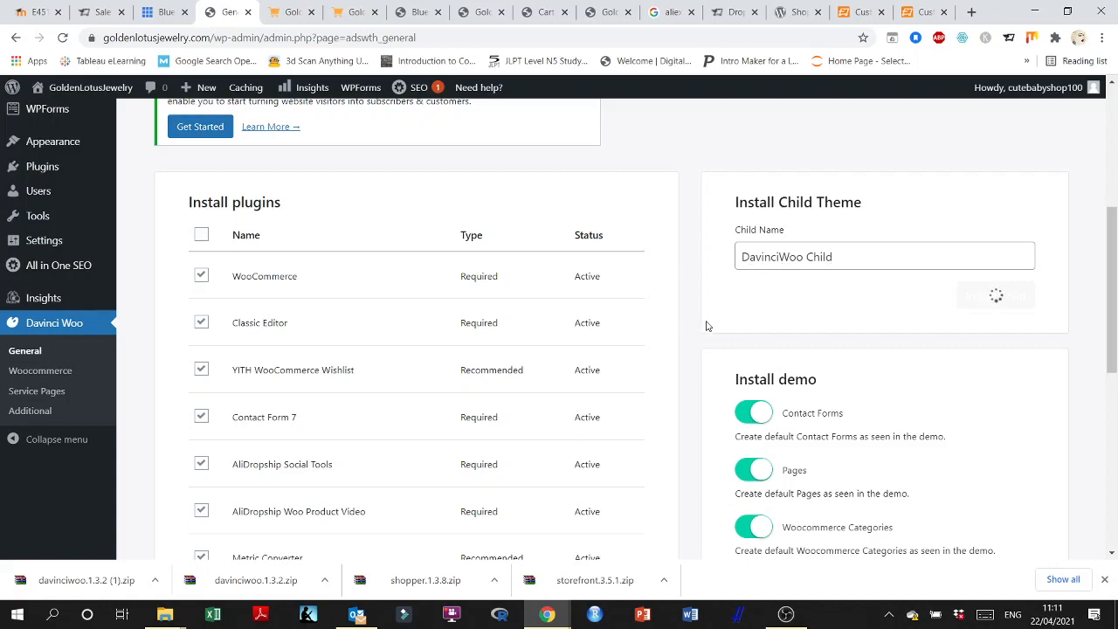
scroll(357, 317, down, 6)
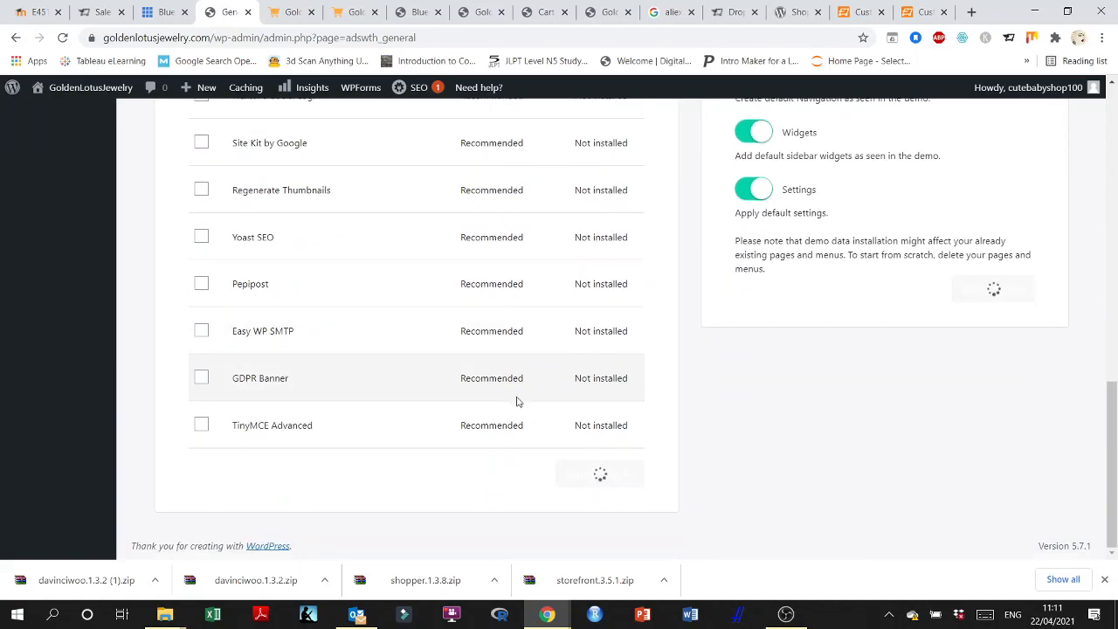
scroll(524, 399, up, 7)
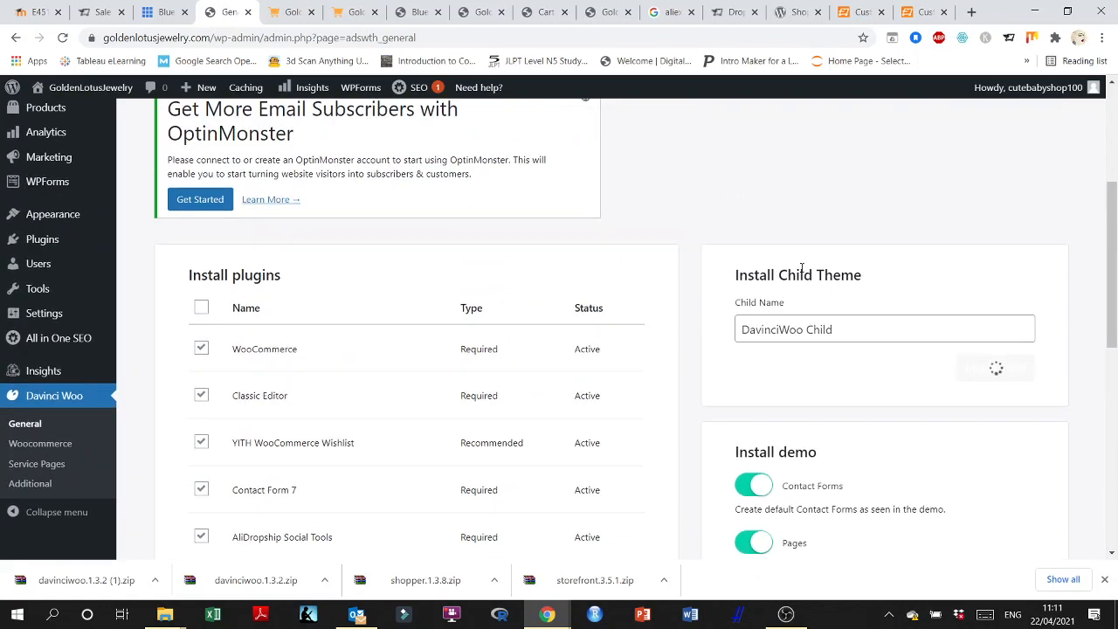
scroll(801, 269, down, 2)
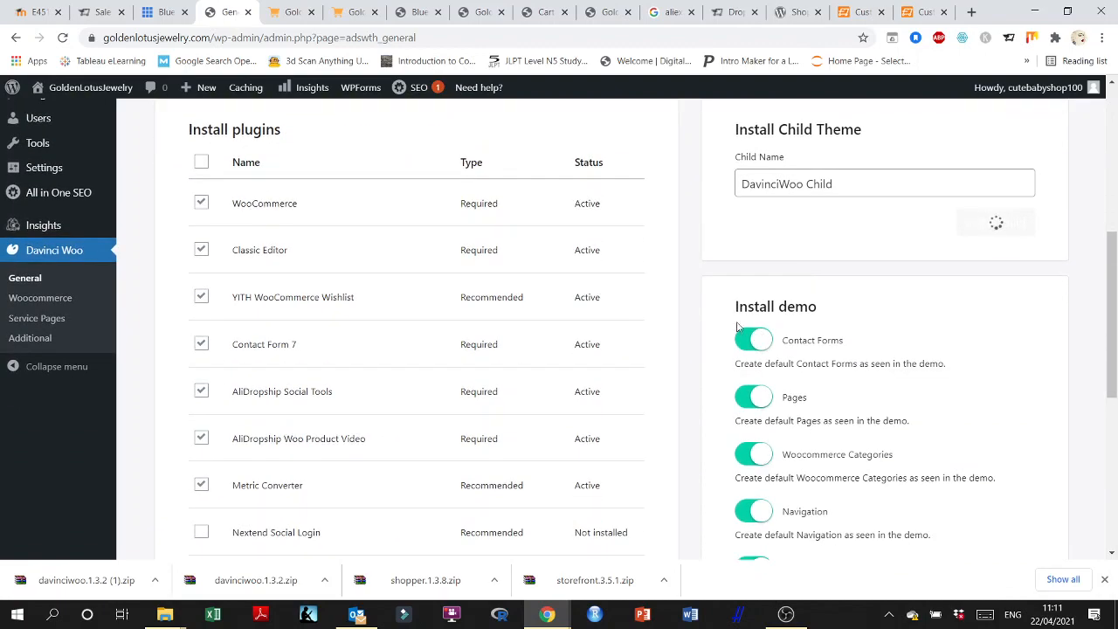
scroll(487, 299, up, 3)
scroll(489, 309, down, 8)
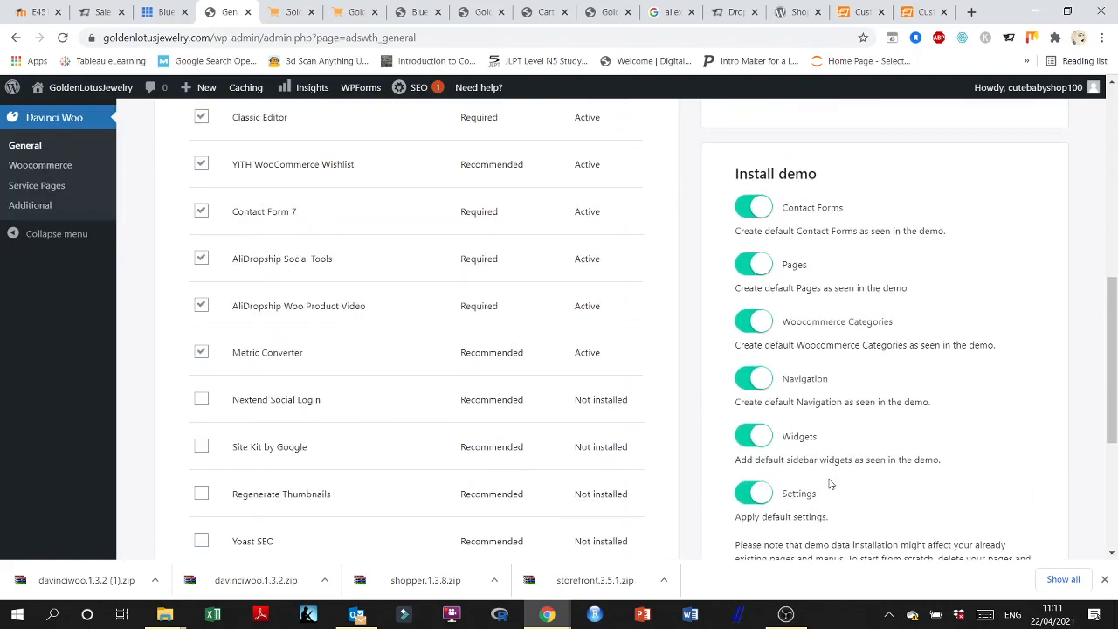
scroll(838, 398, up, 8)
scroll(865, 383, down, 6)
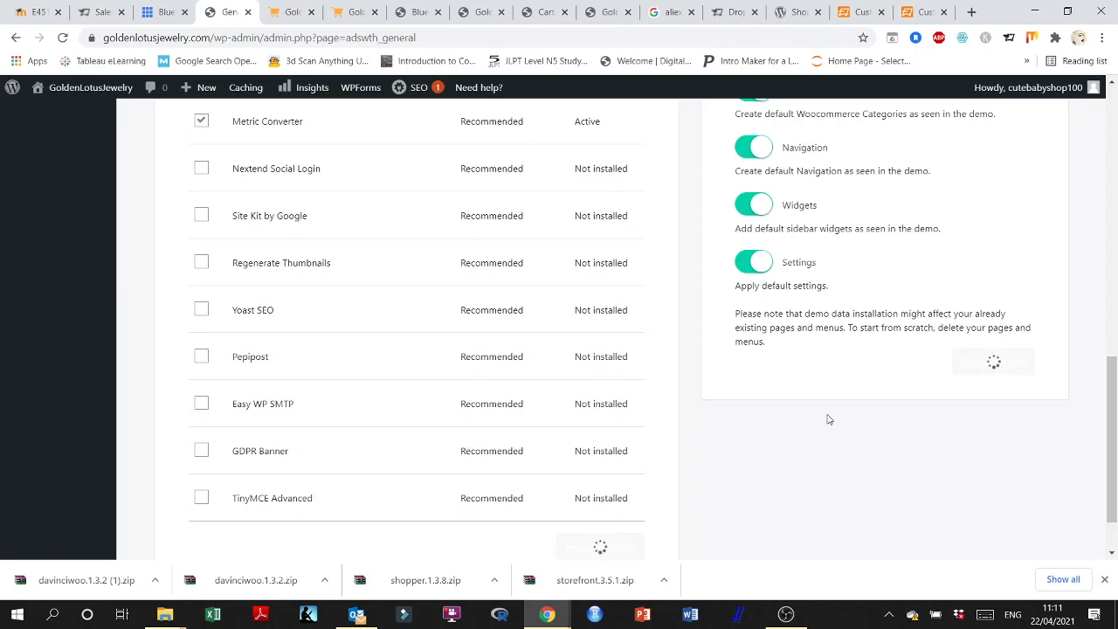
scroll(829, 419, up, 4)
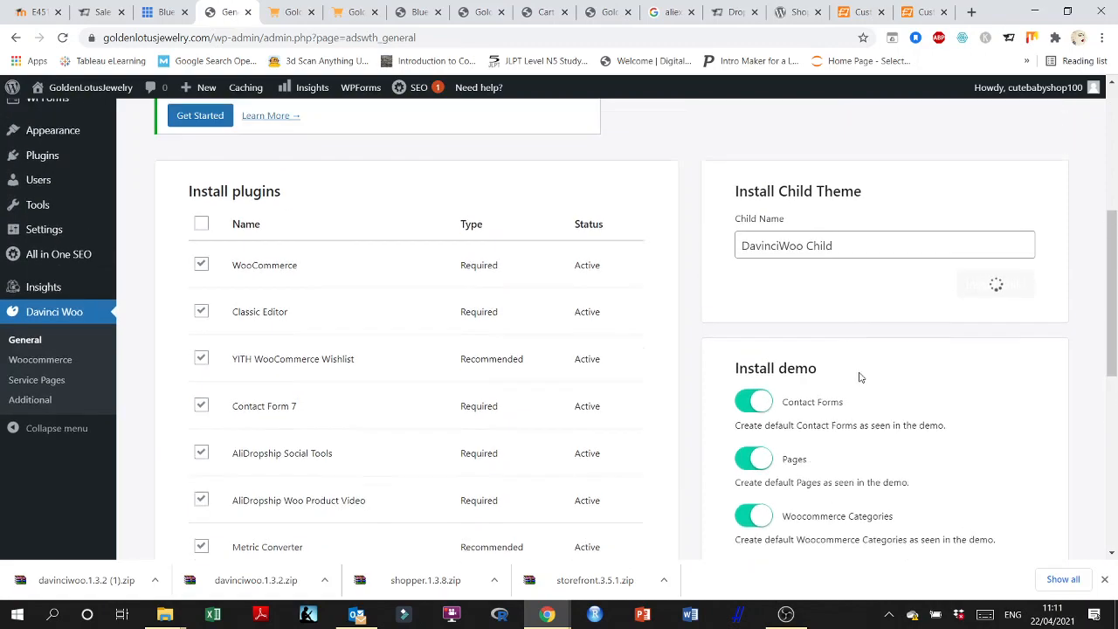
scroll(860, 378, up, 5)
scroll(860, 378, down, 12)
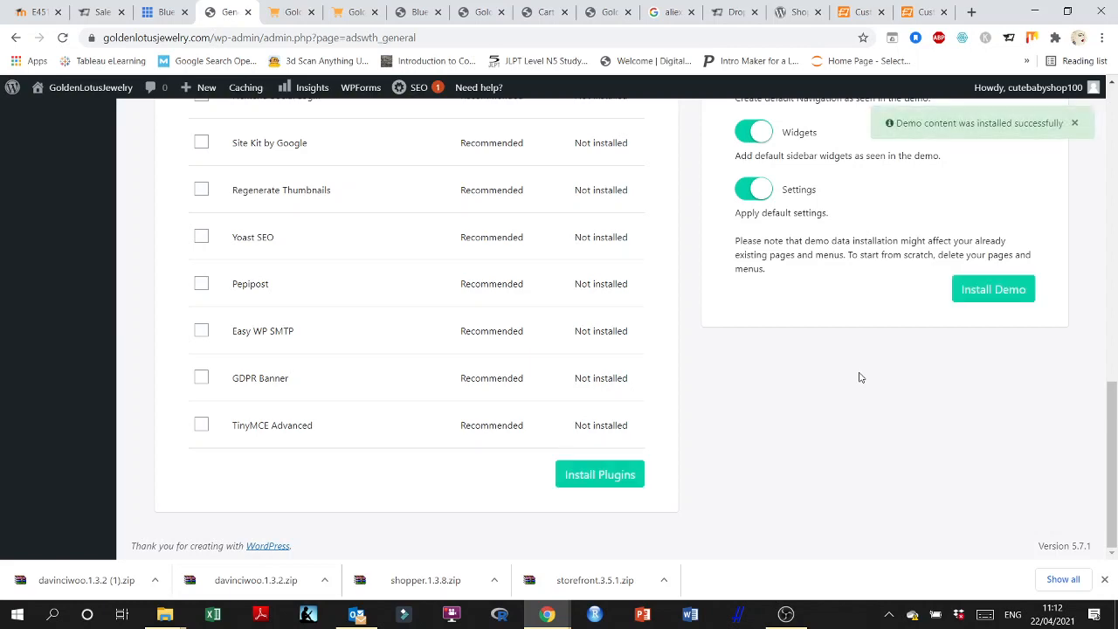
- Open the GoldenLotusJewelry front page in a new tab and switch to it
scroll(860, 376, up, 15)
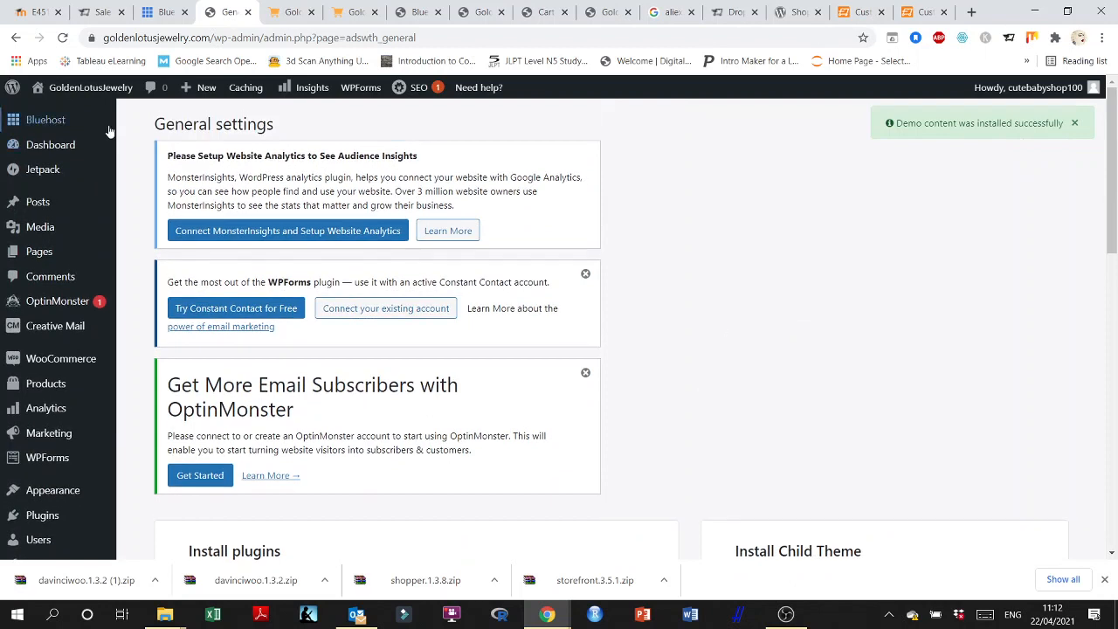
mouse_move(90, 88)
right_click(56, 112)
click(88, 122)
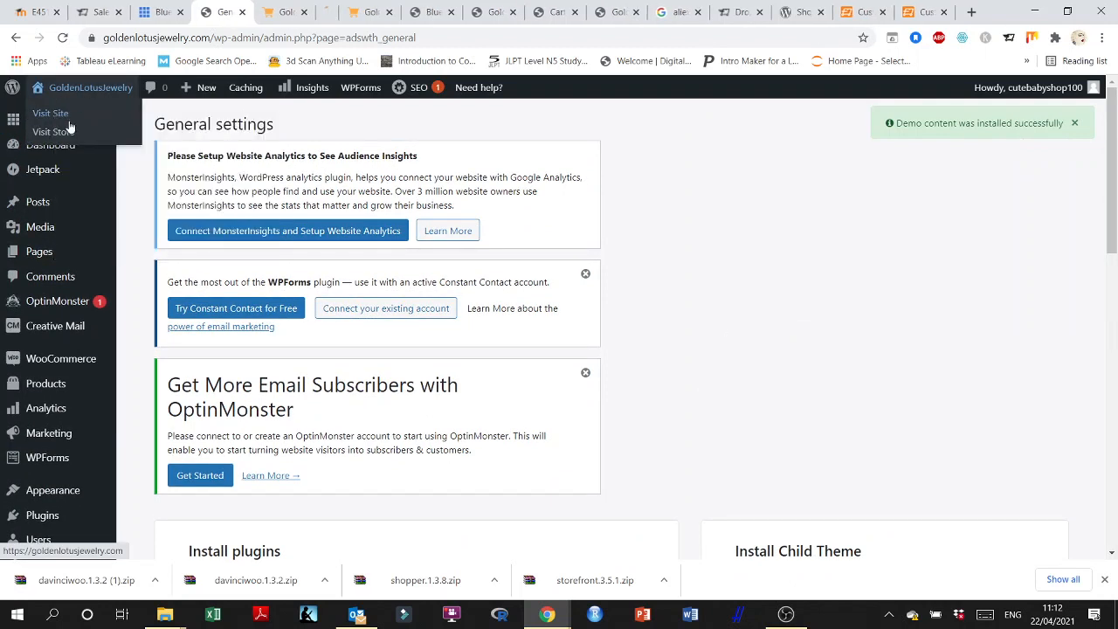
click(331, 13)
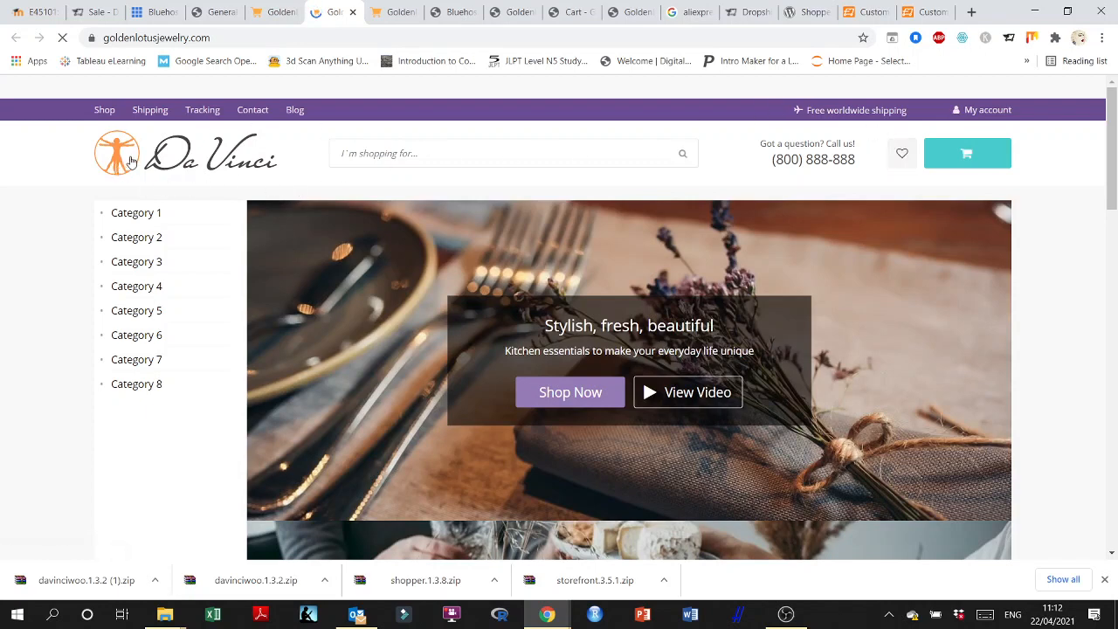
- Examine the front page's banner slides, sale countdown, store benefits, article text and footer
scroll(402, 225, down, 10)
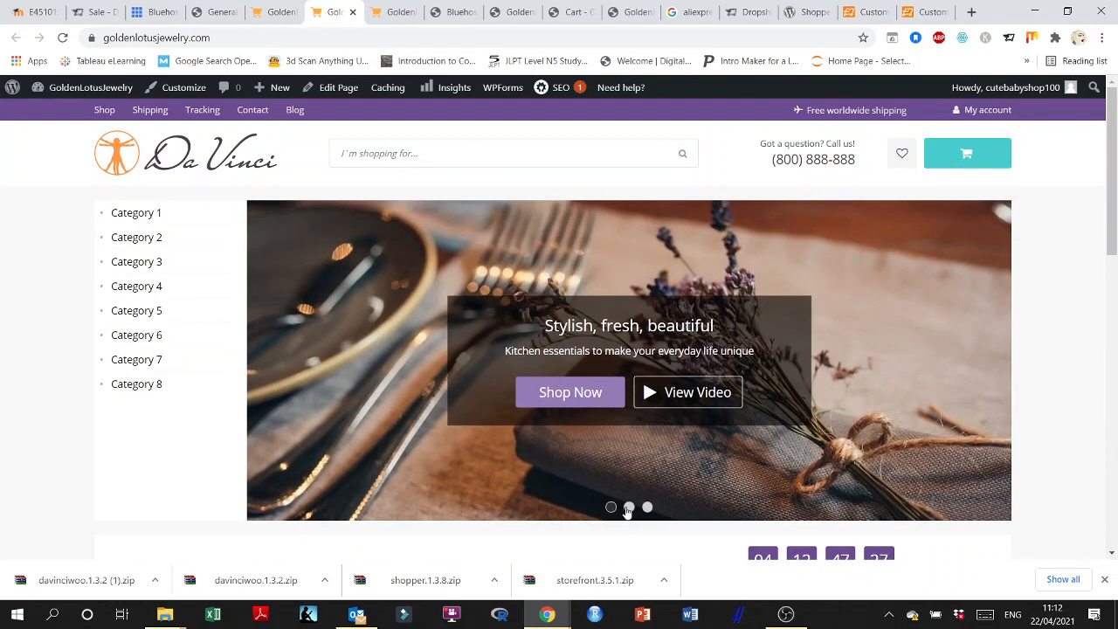
click(628, 507)
click(648, 506)
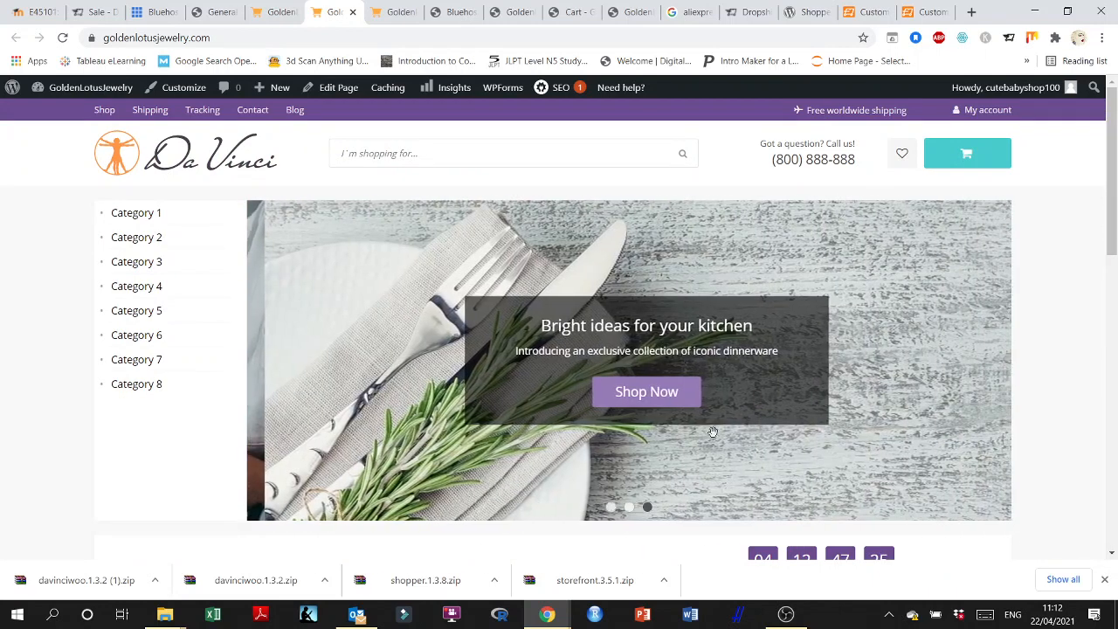
scroll(210, 309, down, 4)
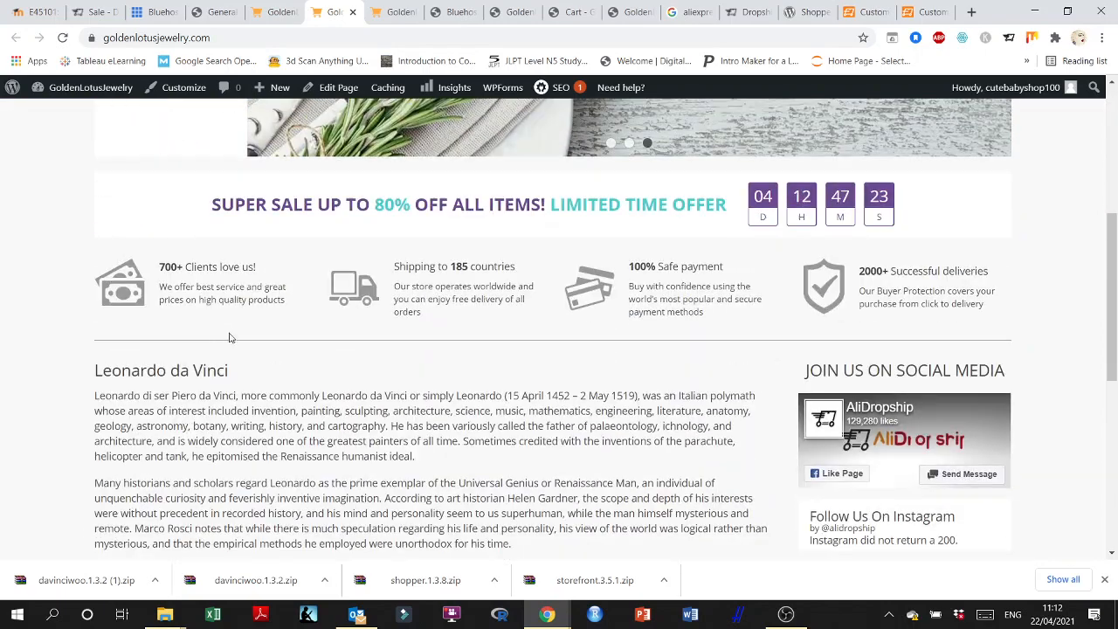
scroll(262, 341, down, 6)
scroll(287, 345, up, 9)
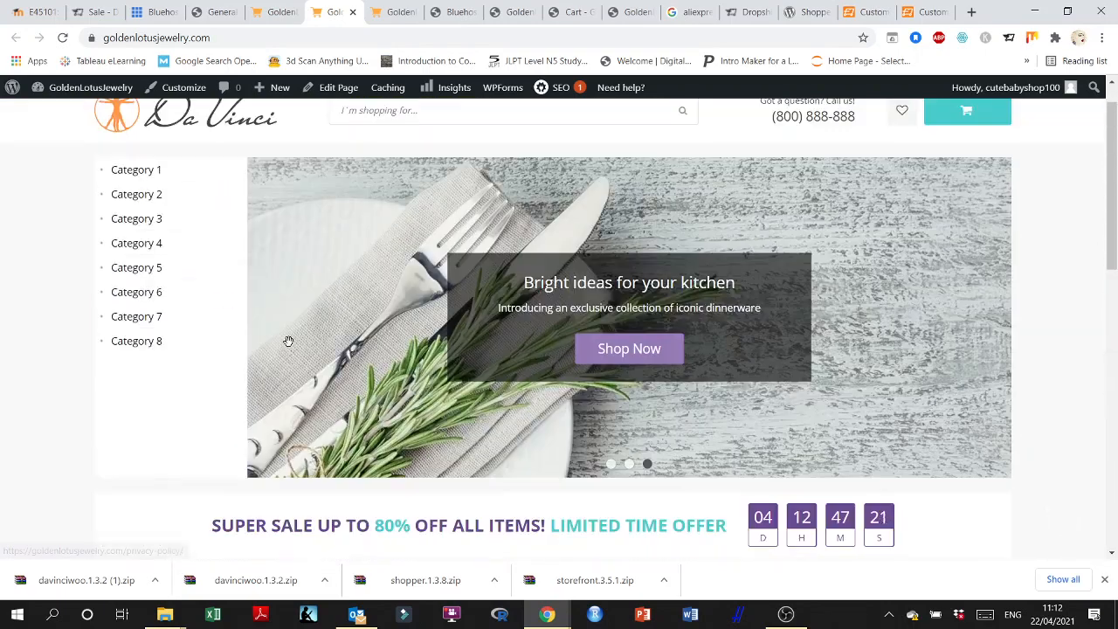
scroll(288, 341, up, 1)
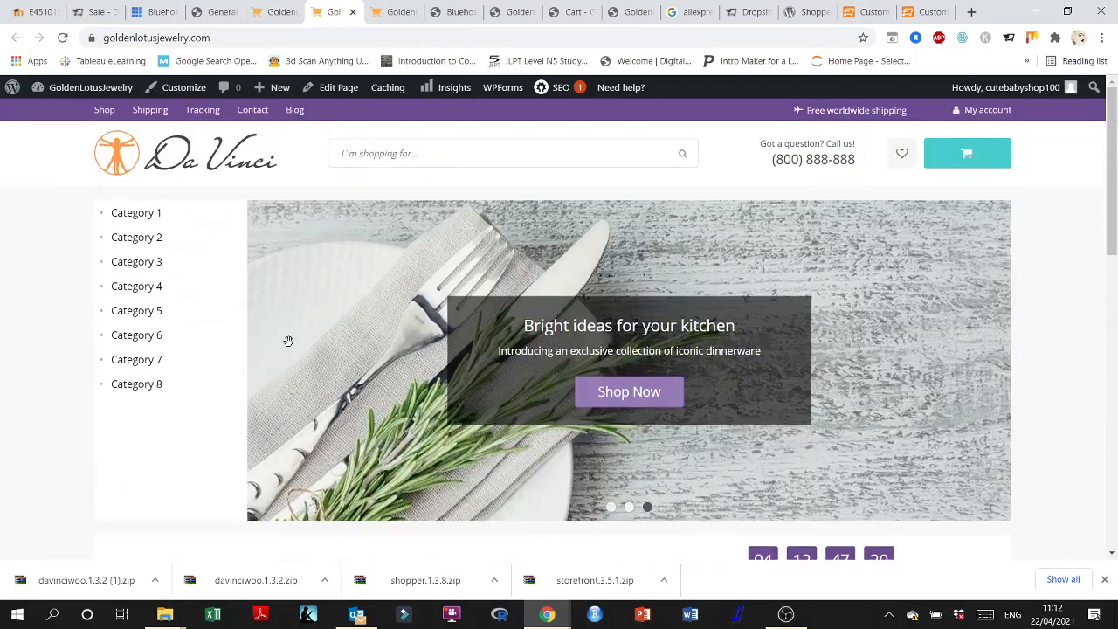
- Open the Shop page and its Category 3 listing, and look over the page down to the footer
click(104, 112)
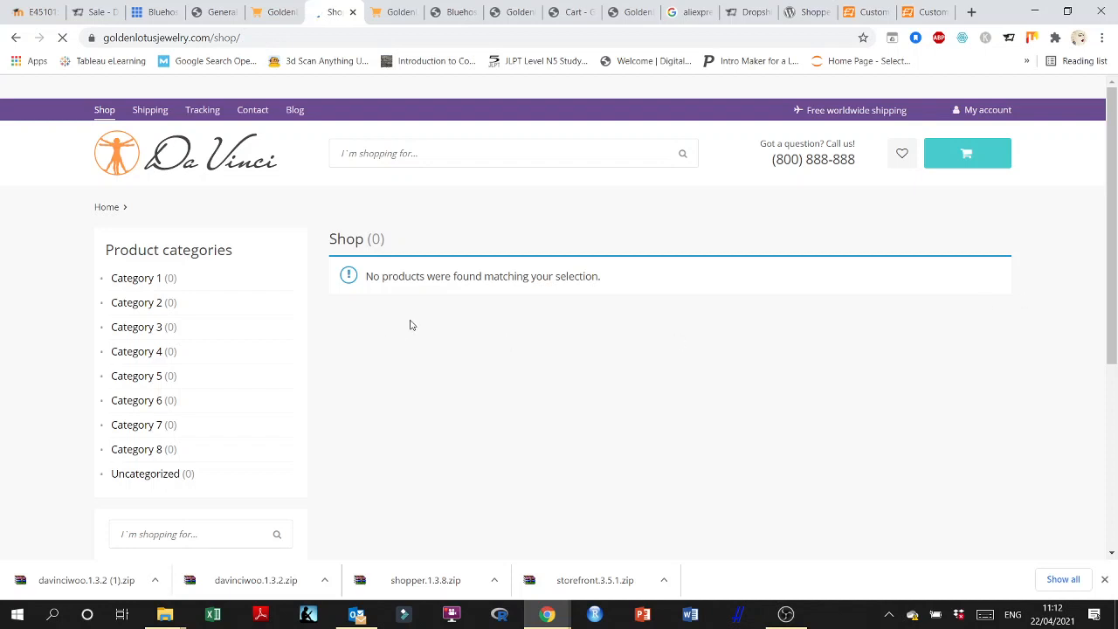
click(140, 326)
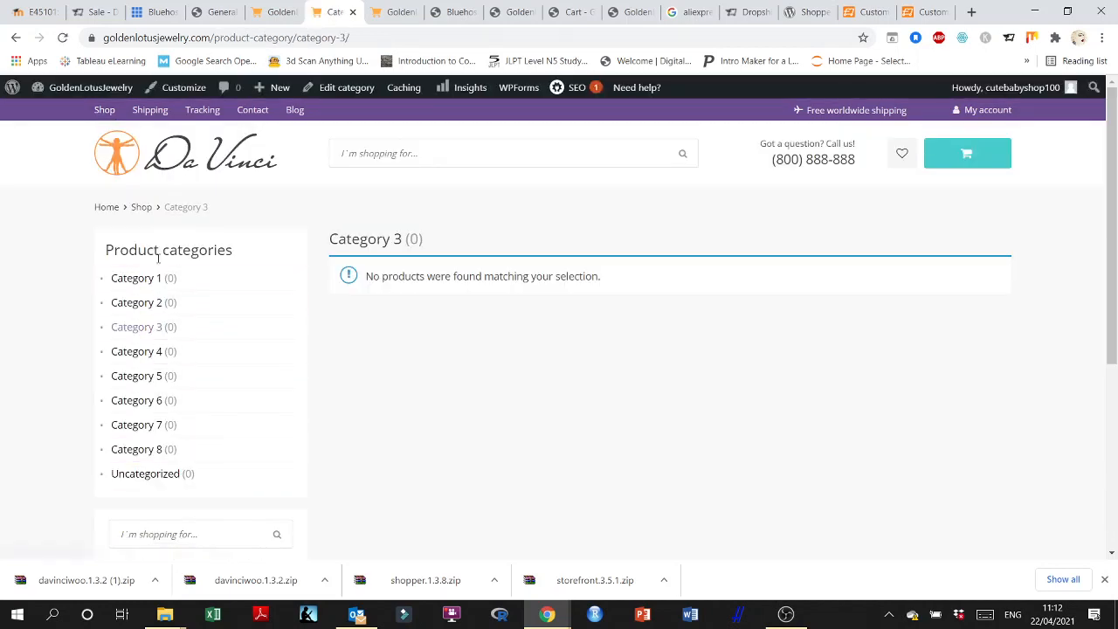
scroll(704, 397, down, 4)
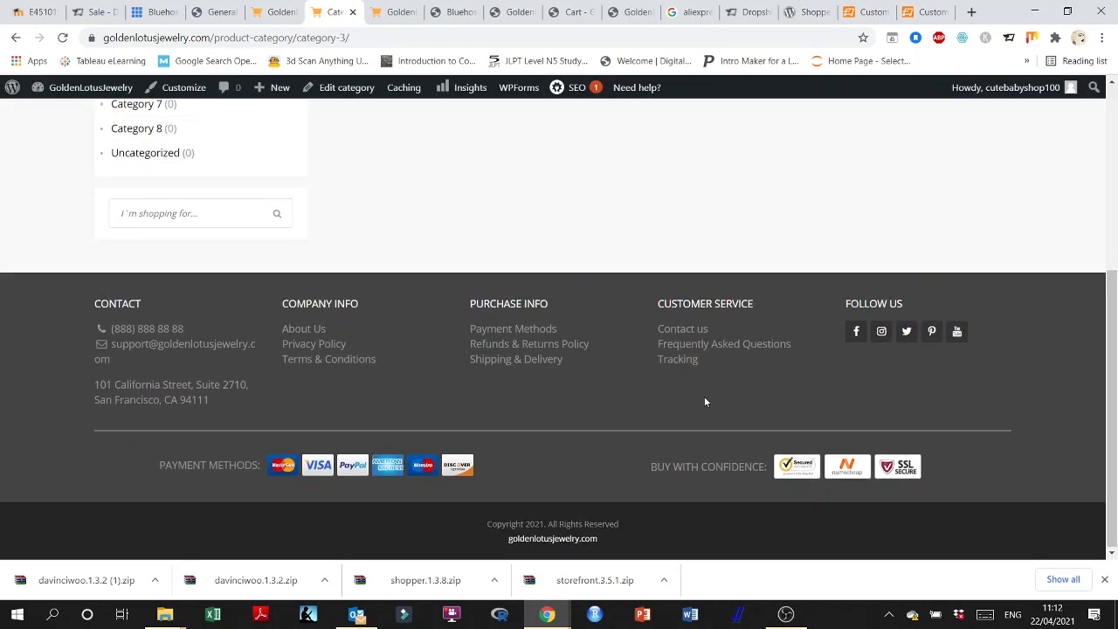
scroll(704, 397, up, 4)
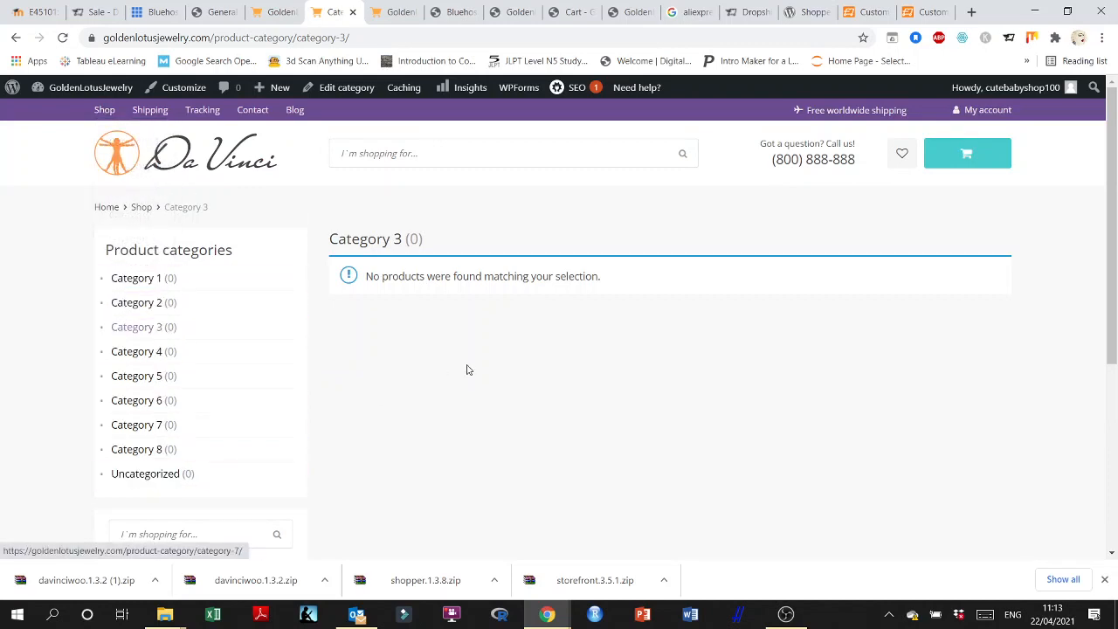
scroll(503, 366, down, 4)
scroll(503, 365, up, 5)
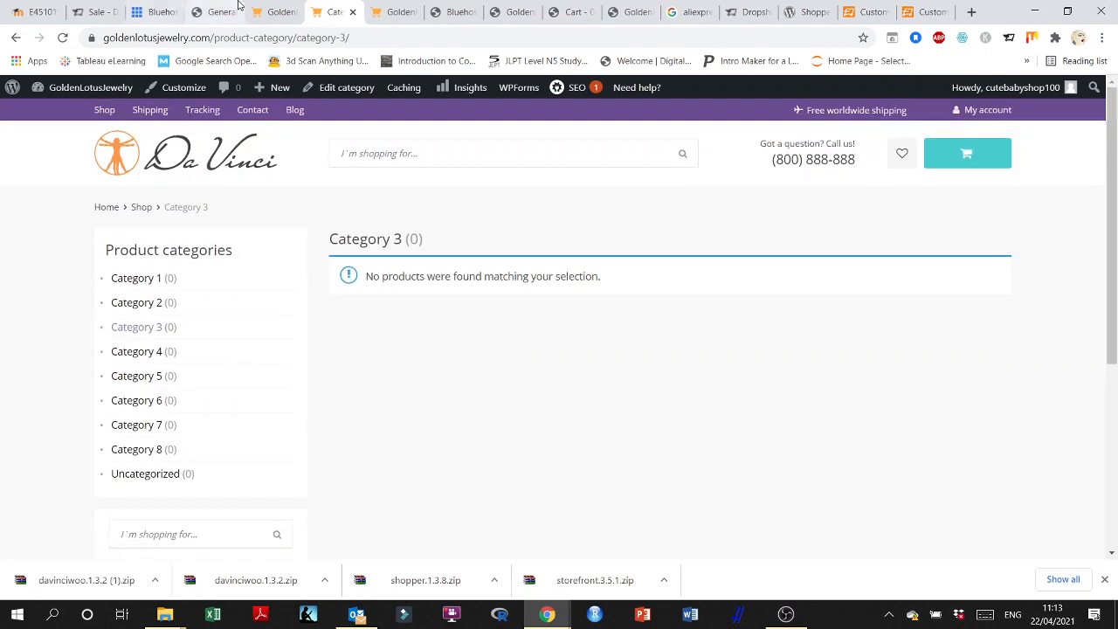
- Close the tab with the outdated front page and review the plugin and demo options in the Davinci Woo General settings
click(279, 13)
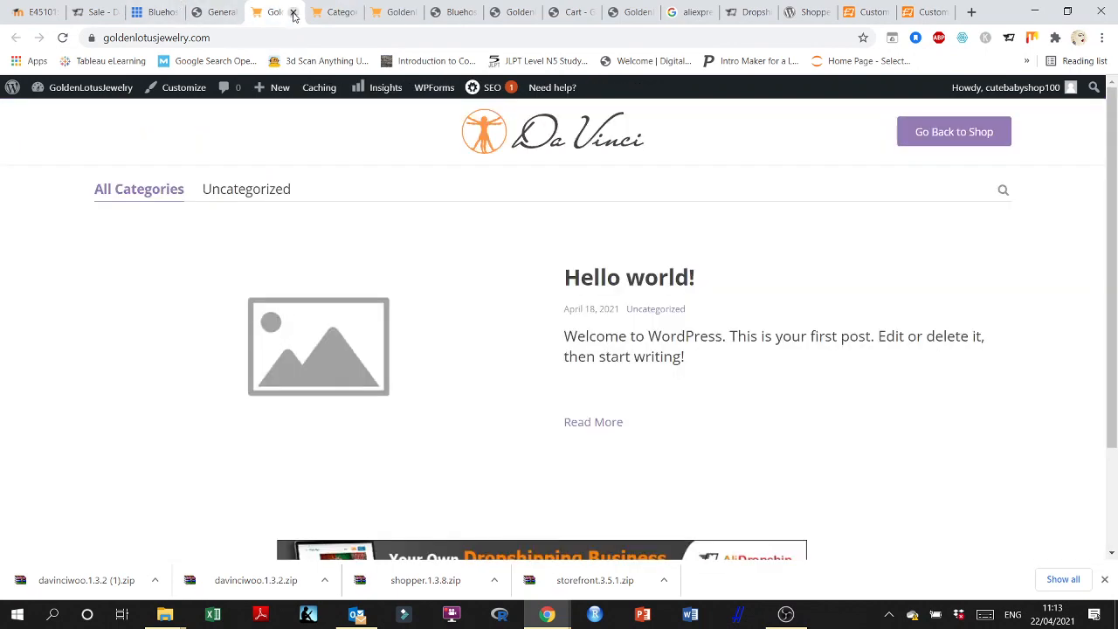
click(293, 12)
click(220, 12)
scroll(652, 352, down, 8)
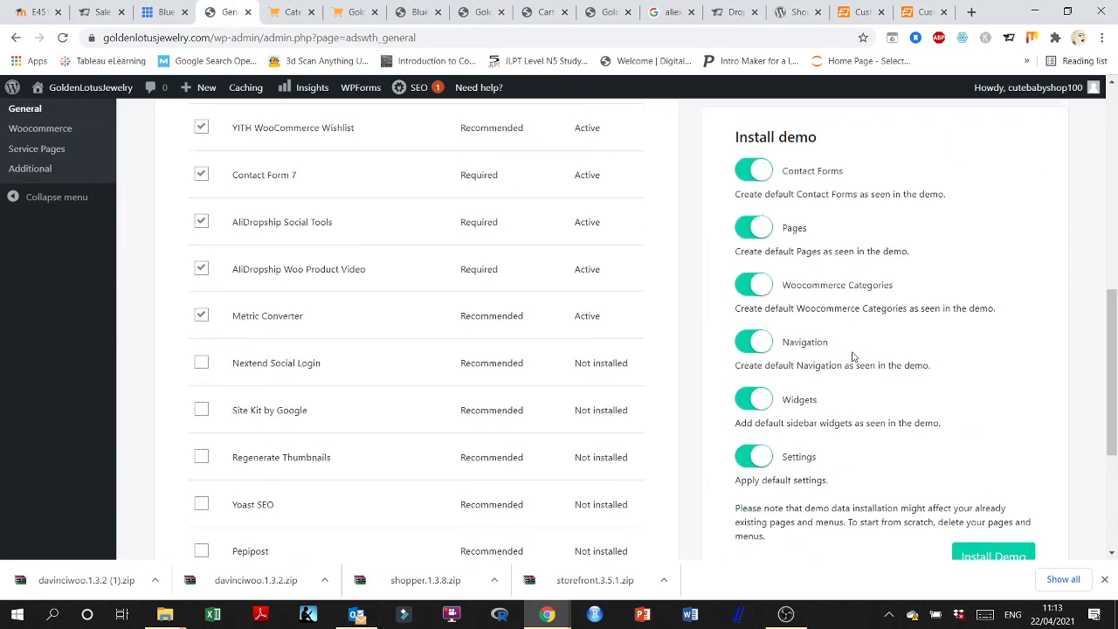
scroll(853, 357, down, 3)
scroll(615, 325, up, 10)
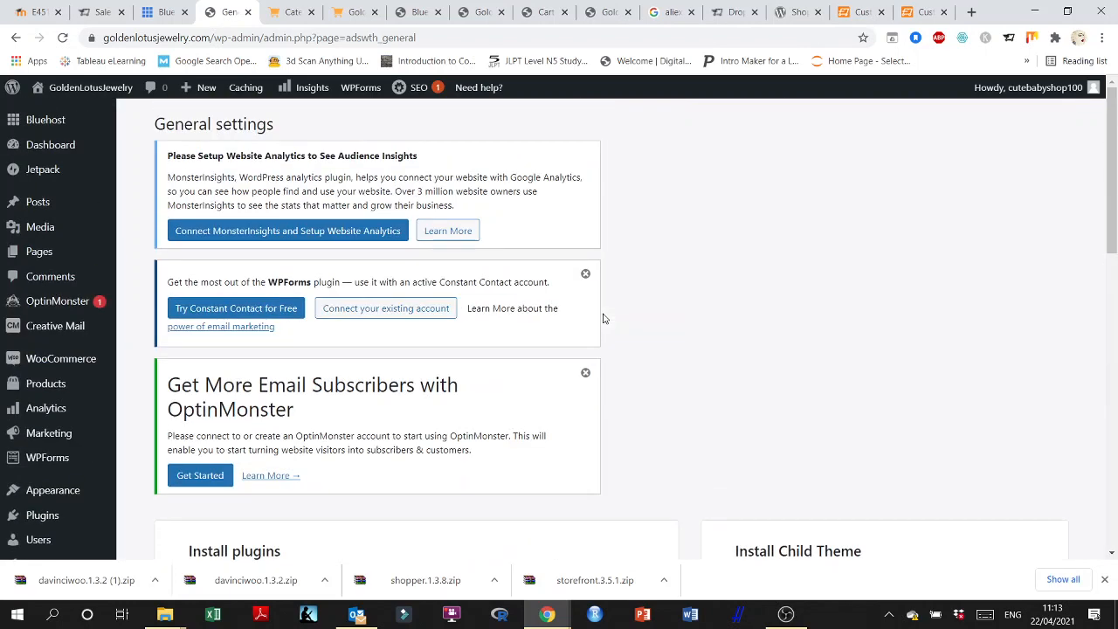
scroll(87, 279, down, 2)
- Open the list of installed themes and activate the Storefront theme
mouse_move(67, 215)
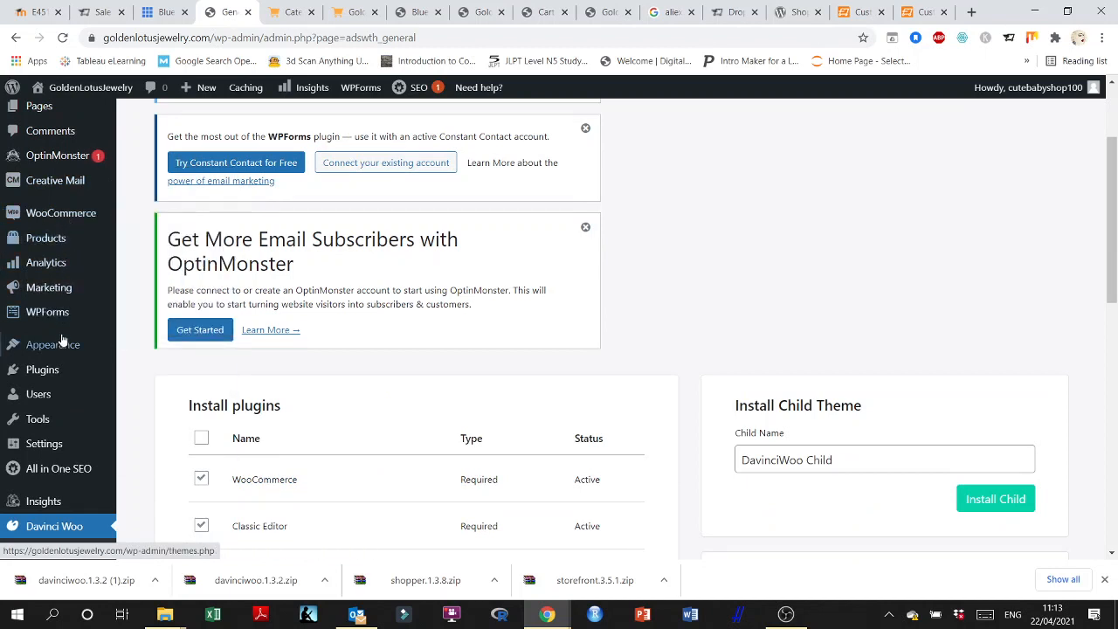
mouse_move(90, 346)
click(137, 348)
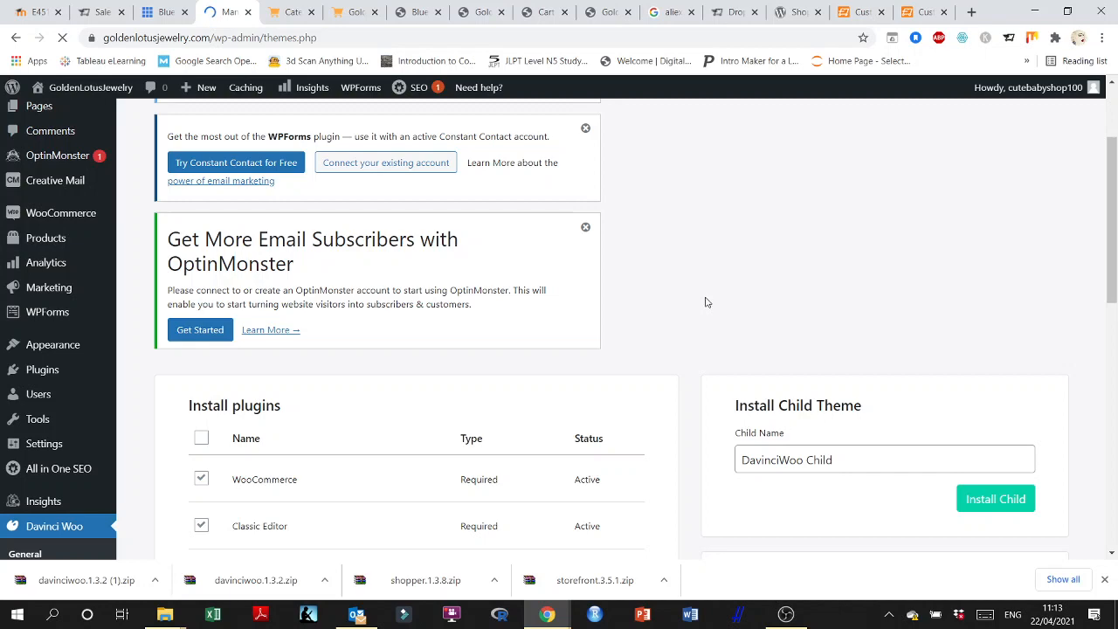
scroll(708, 302, down, 3)
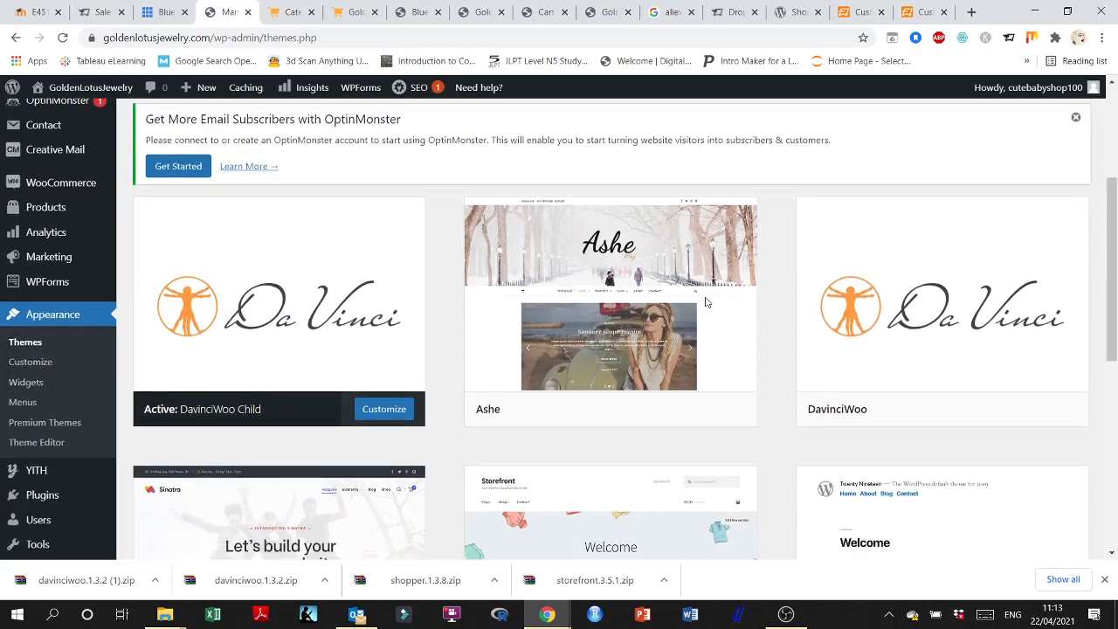
scroll(707, 302, down, 2)
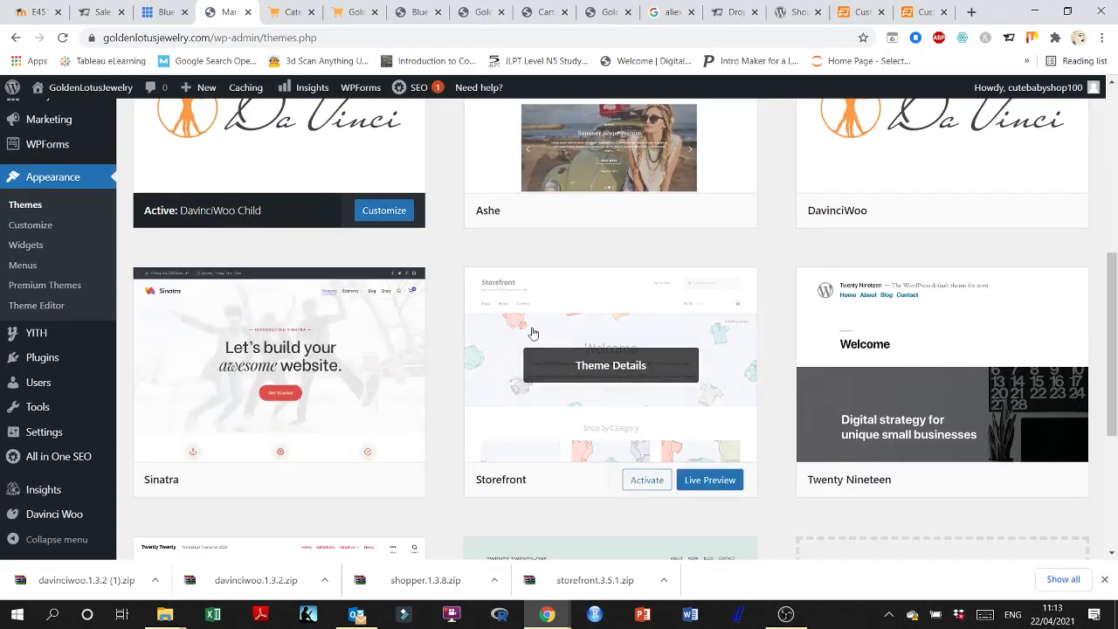
scroll(552, 322, up, 5)
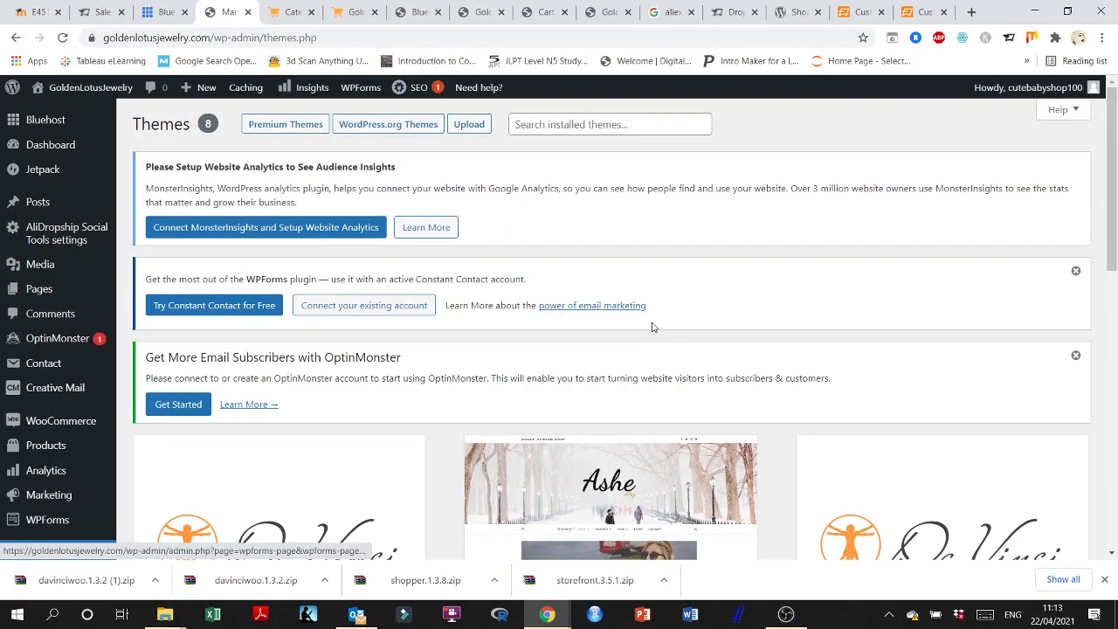
scroll(654, 324, down, 5)
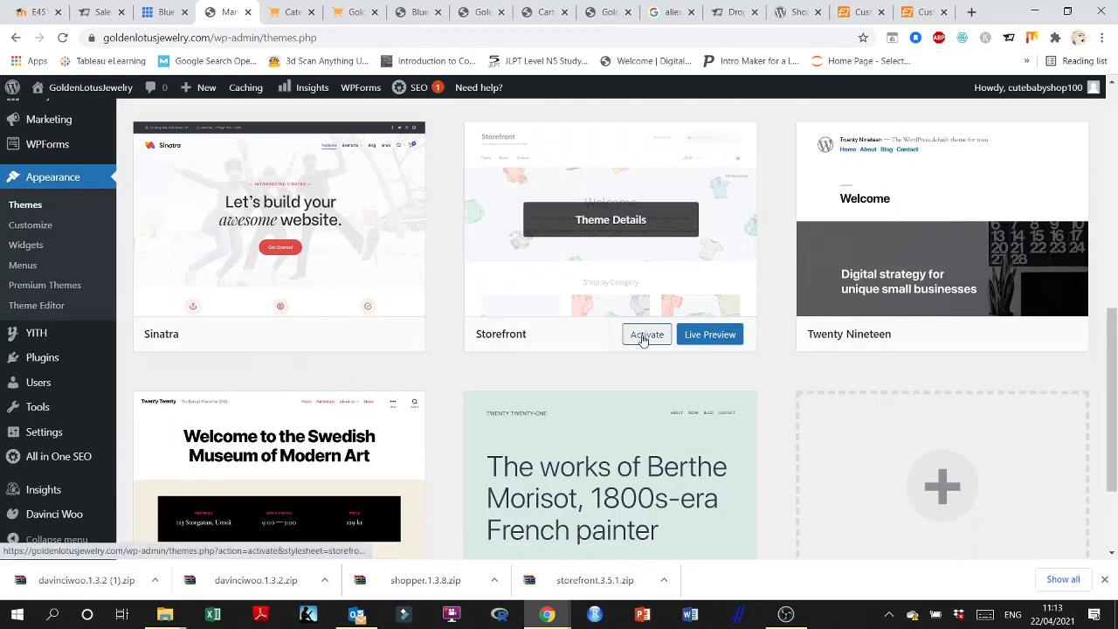
click(646, 334)
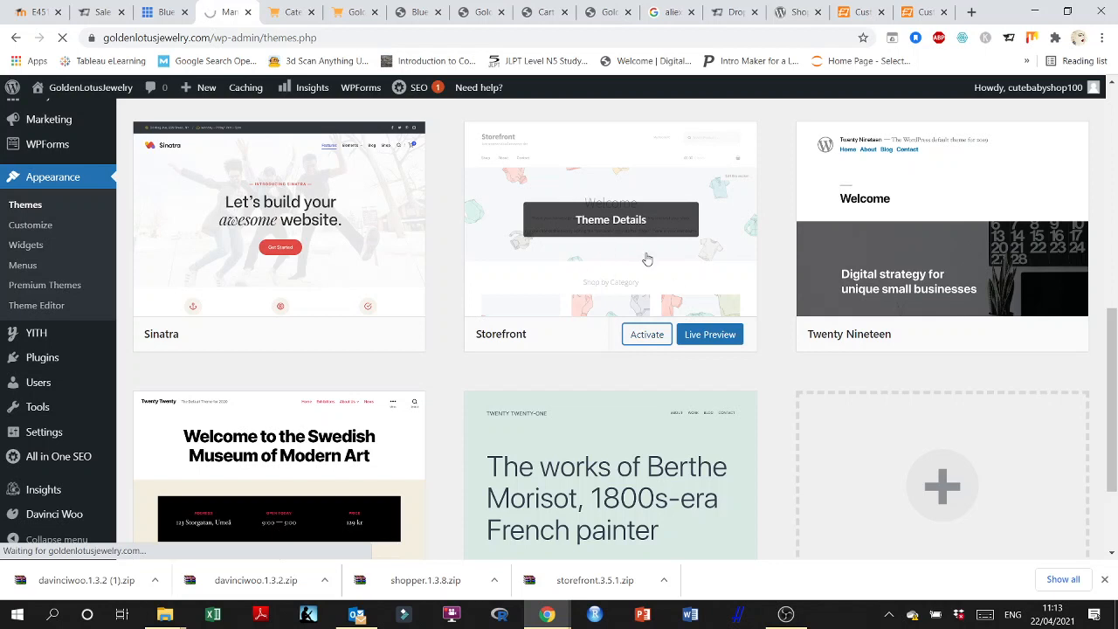
scroll(647, 260, up, 3)
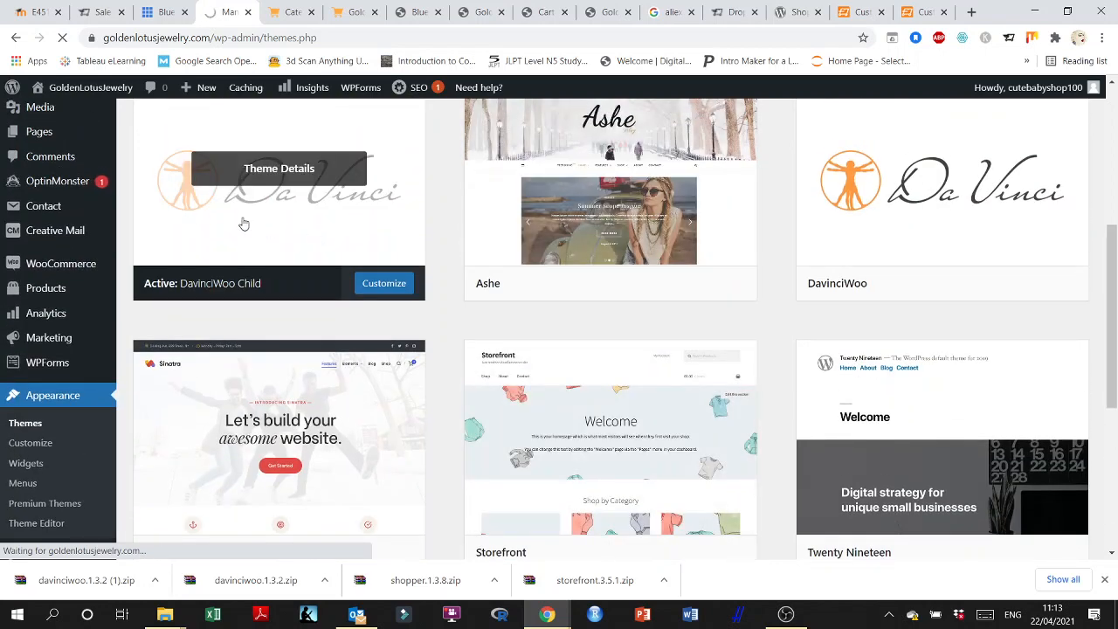
scroll(244, 225, down, 3)
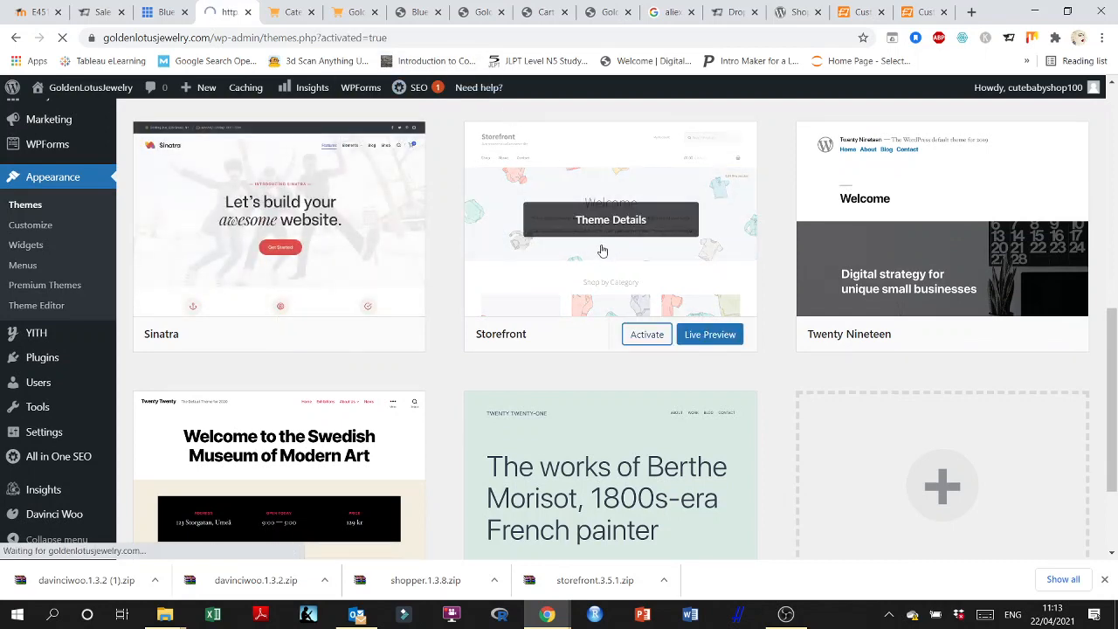
- Look through the installed themes and check the admin menu entries from Appearance to Insights
scroll(643, 337, down, 5)
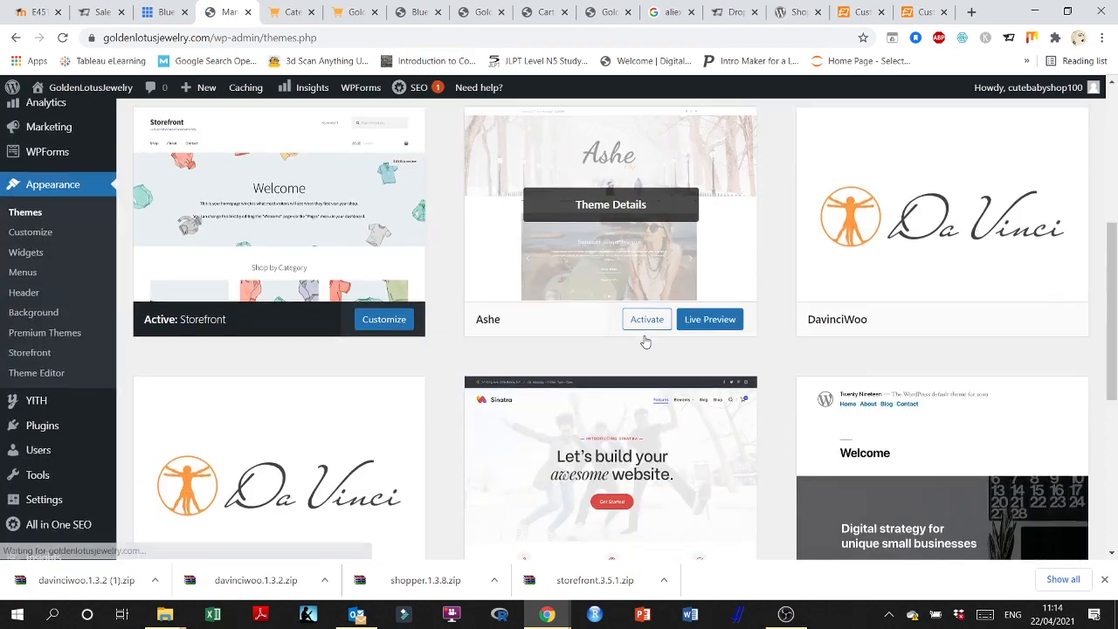
scroll(611, 349, down, 2)
scroll(526, 357, up, 2)
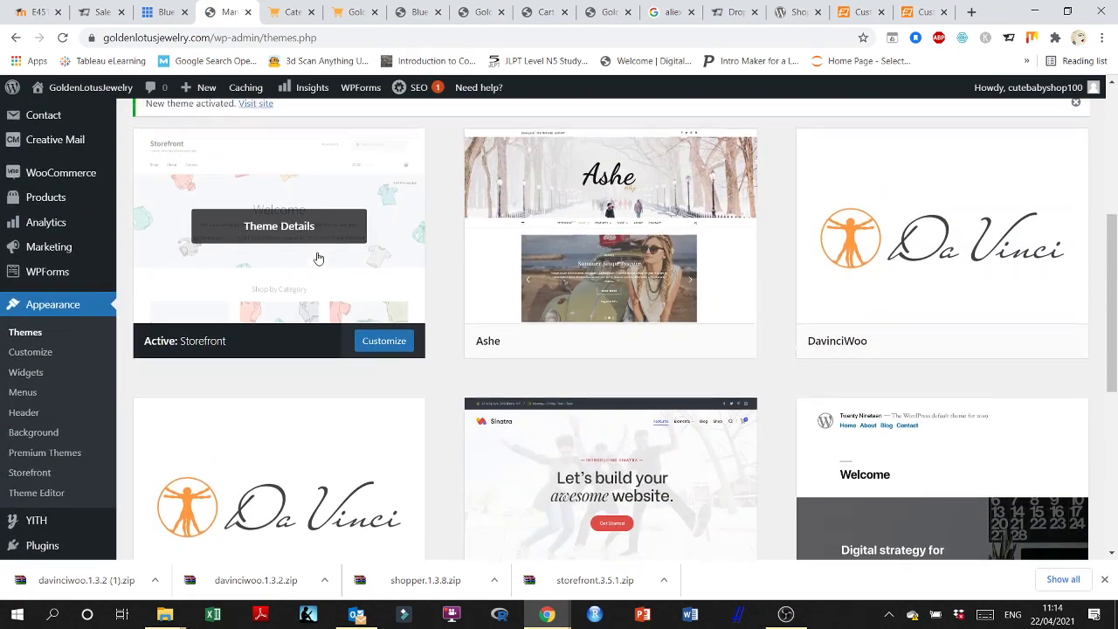
scroll(319, 258, up, 2)
scroll(53, 254, down, 5)
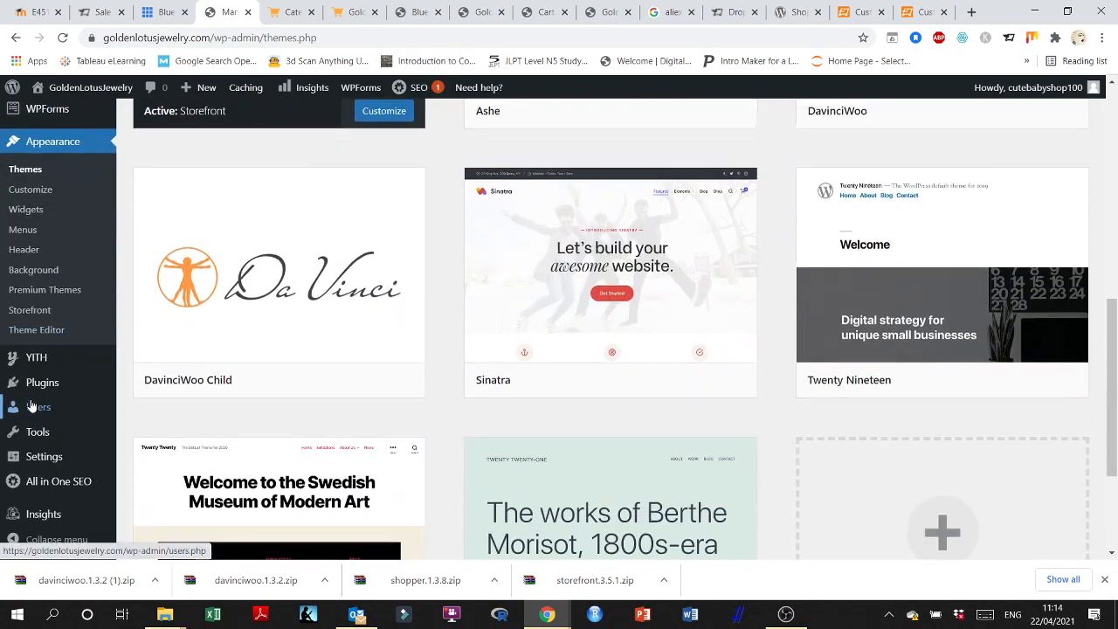
scroll(30, 406, down, 1)
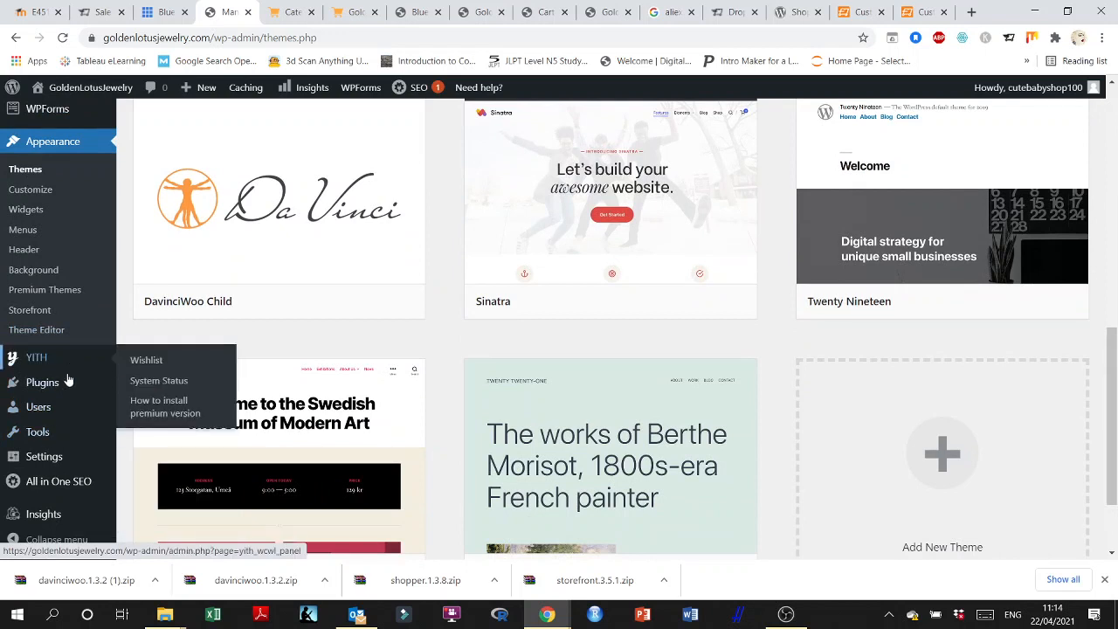
scroll(70, 485, down, 2)
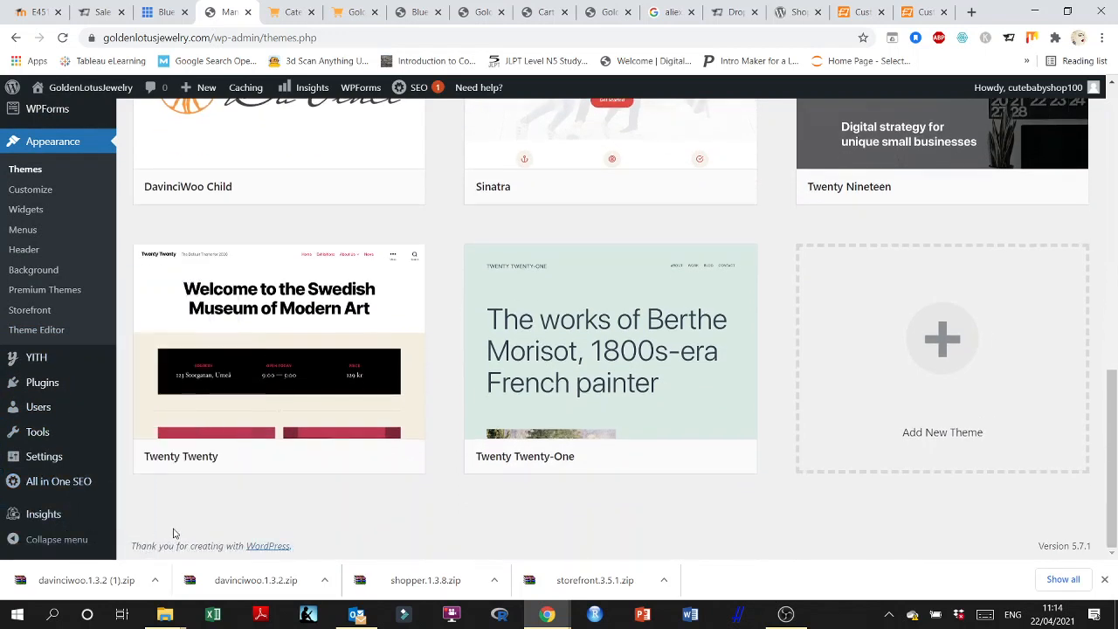
mouse_move(35, 481)
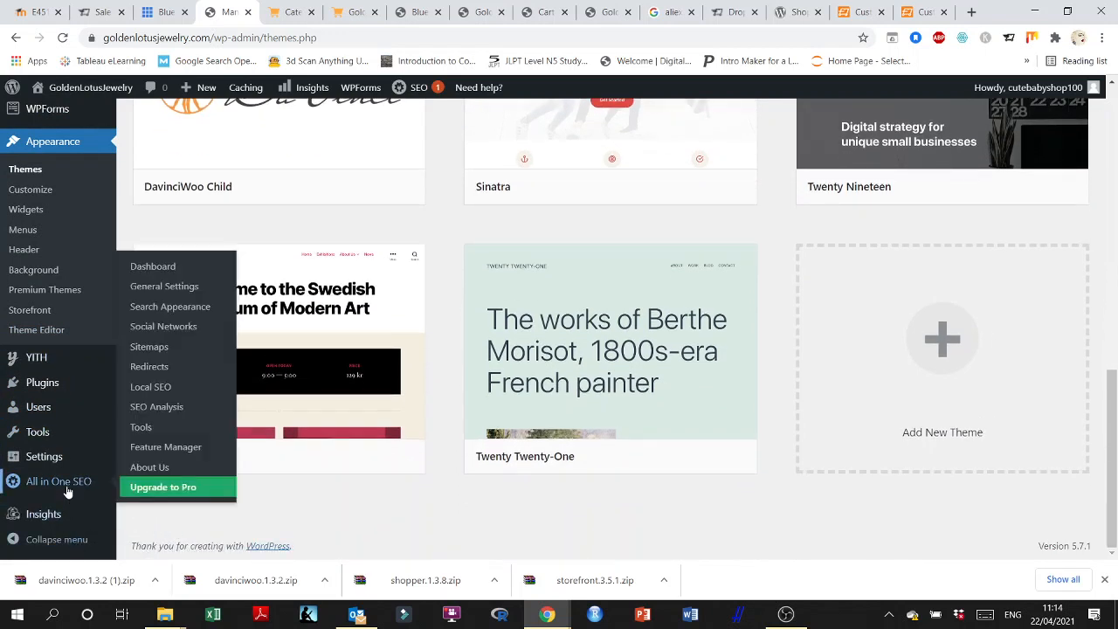
- Reload the Themes page and check the lower admin menu for the Davinci Woo entry
click(61, 144)
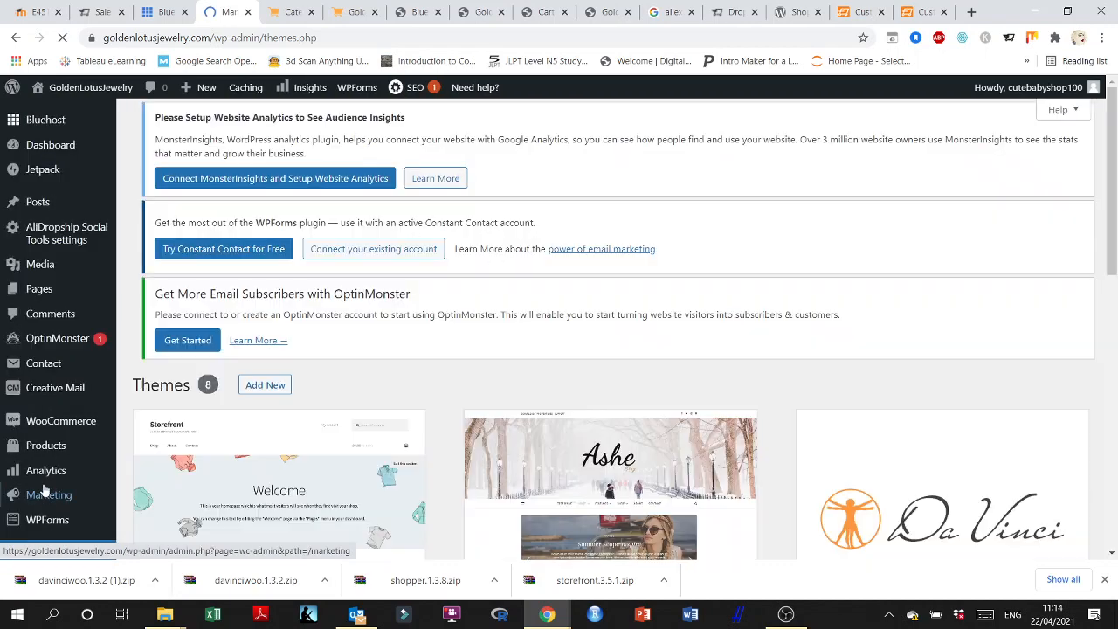
scroll(99, 328, down, 4)
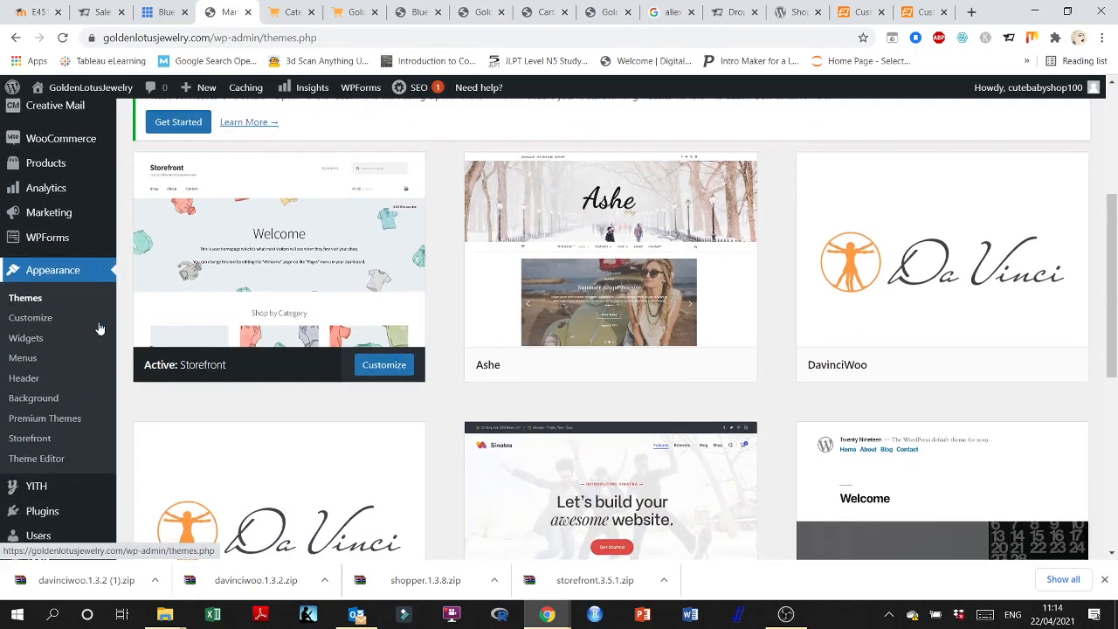
scroll(100, 328, down, 1)
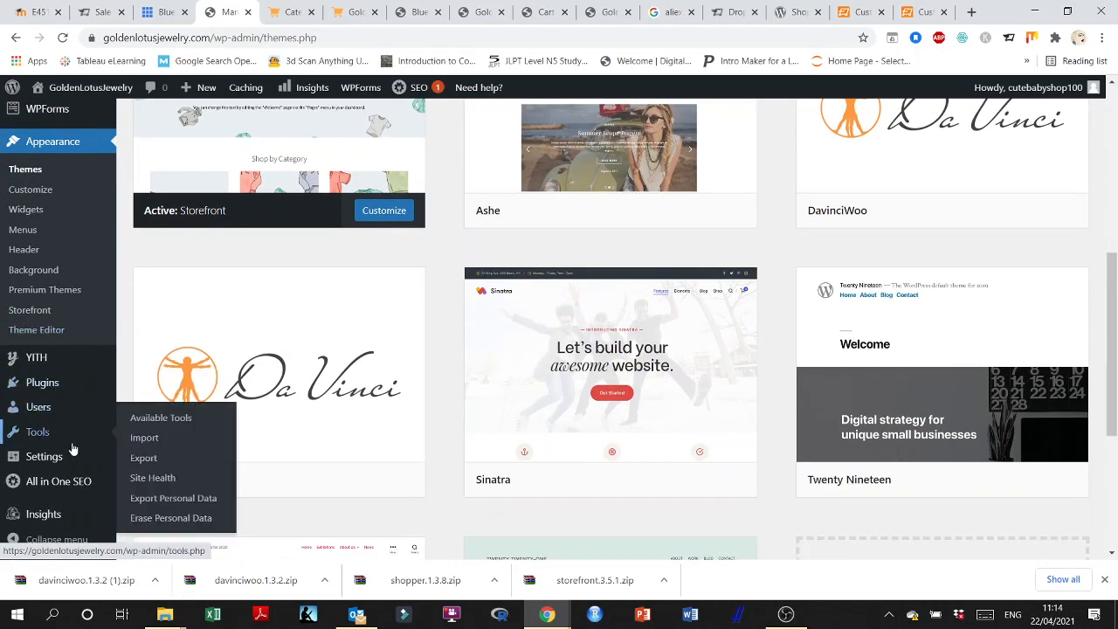
mouse_move(72, 465)
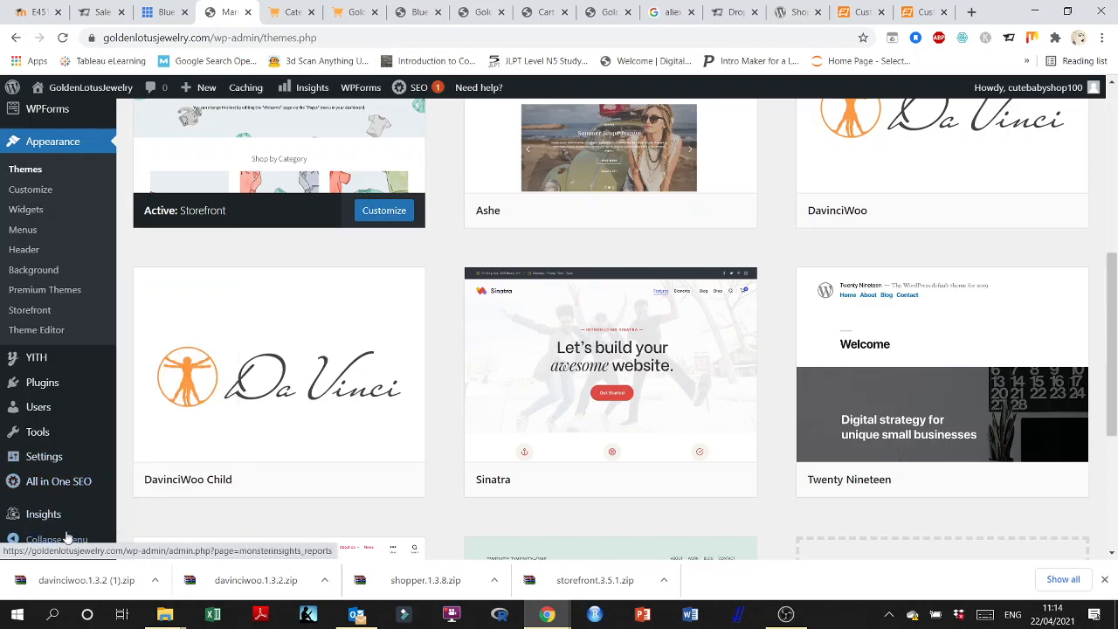
- Check the whole admin menu with the Storefront theme active, including the entries under Appearance, for theme-specific settings
mouse_move(51, 514)
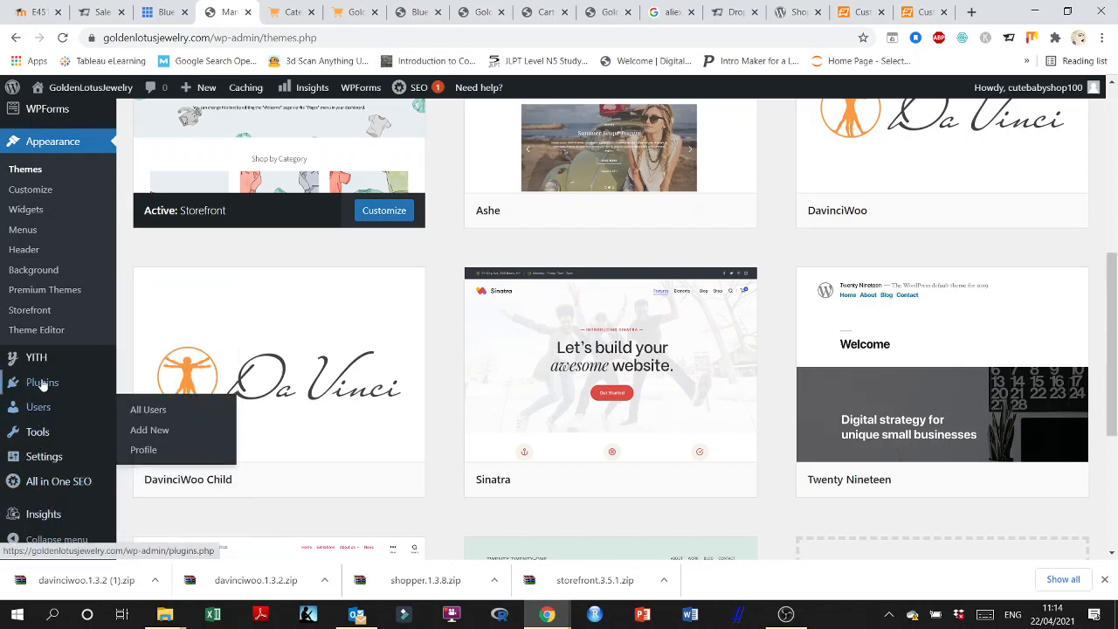
mouse_move(68, 357)
scroll(69, 357, up, 4)
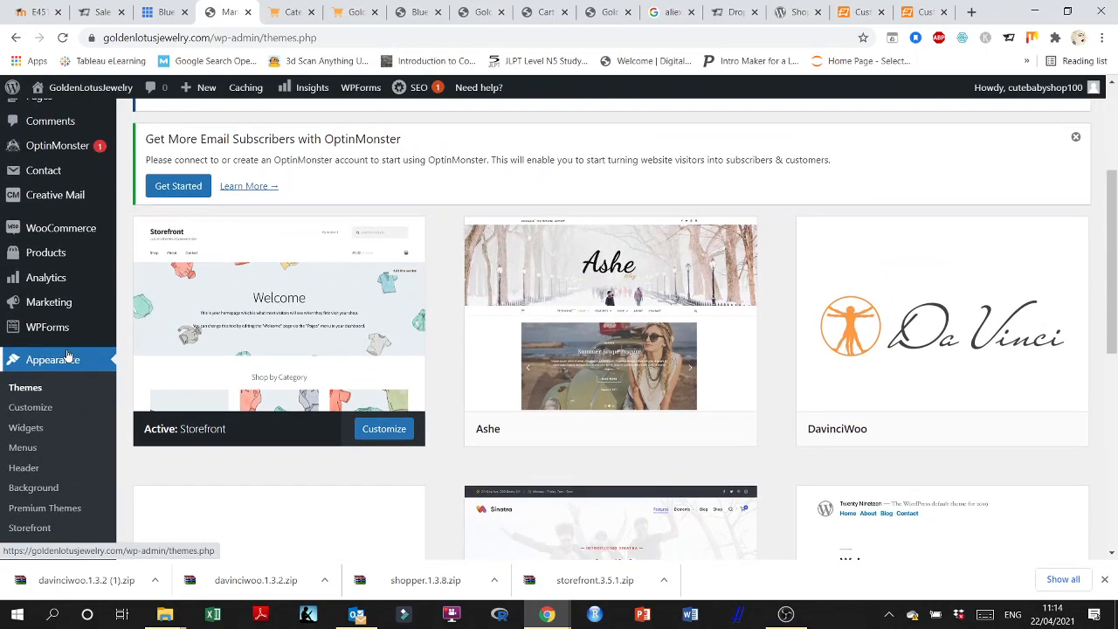
scroll(72, 358, up, 4)
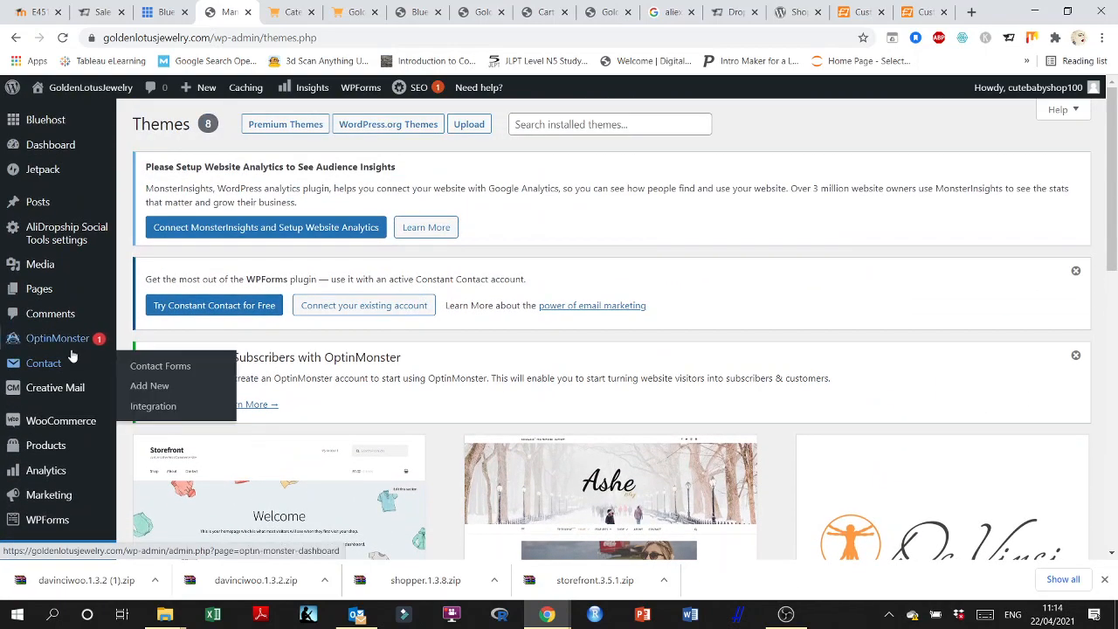
mouse_move(62, 140)
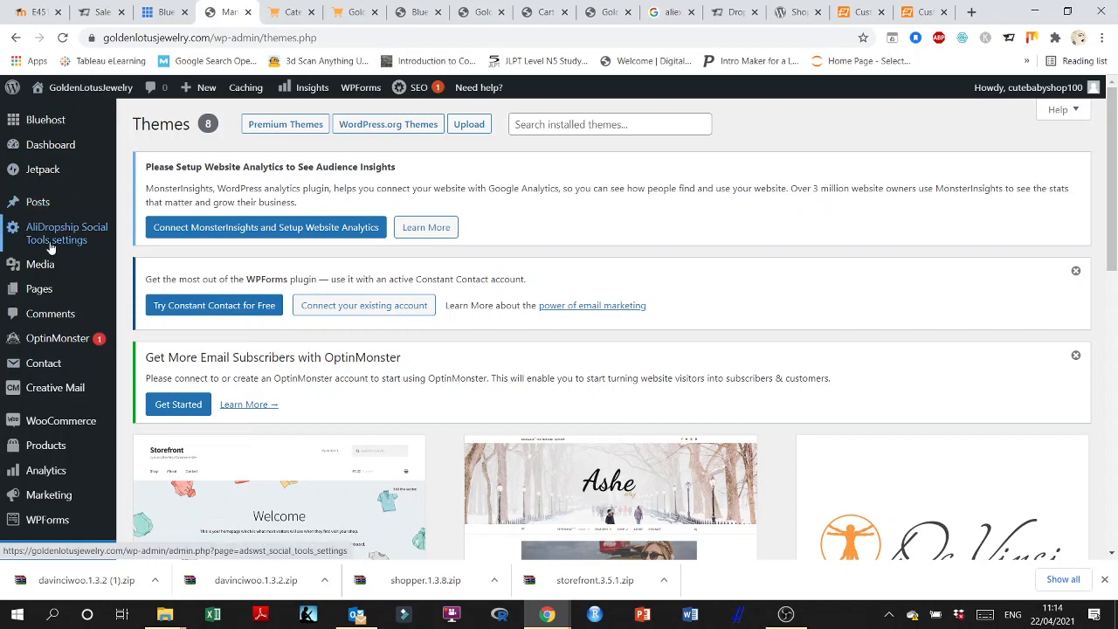
scroll(55, 288, down, 2)
scroll(54, 288, down, 3)
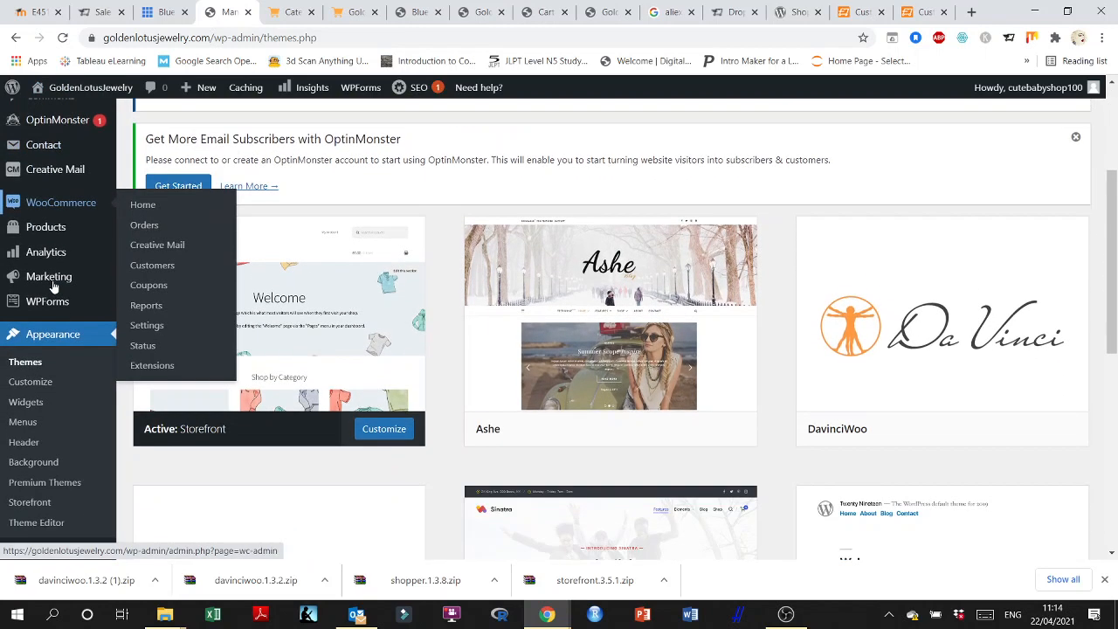
scroll(50, 310, down, 1)
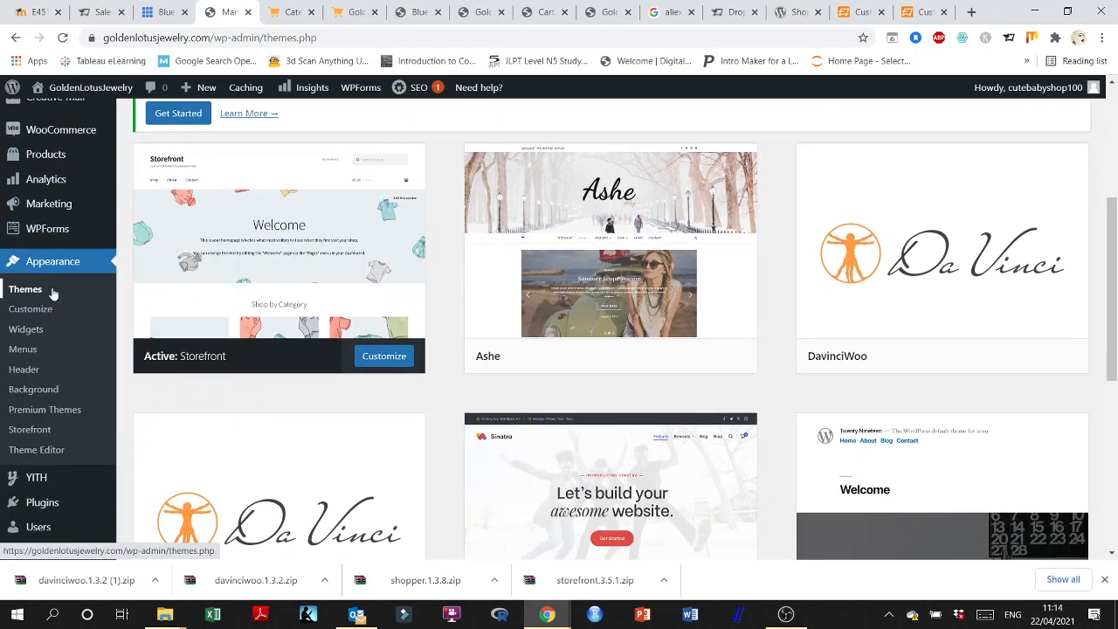
scroll(49, 336, down, 1)
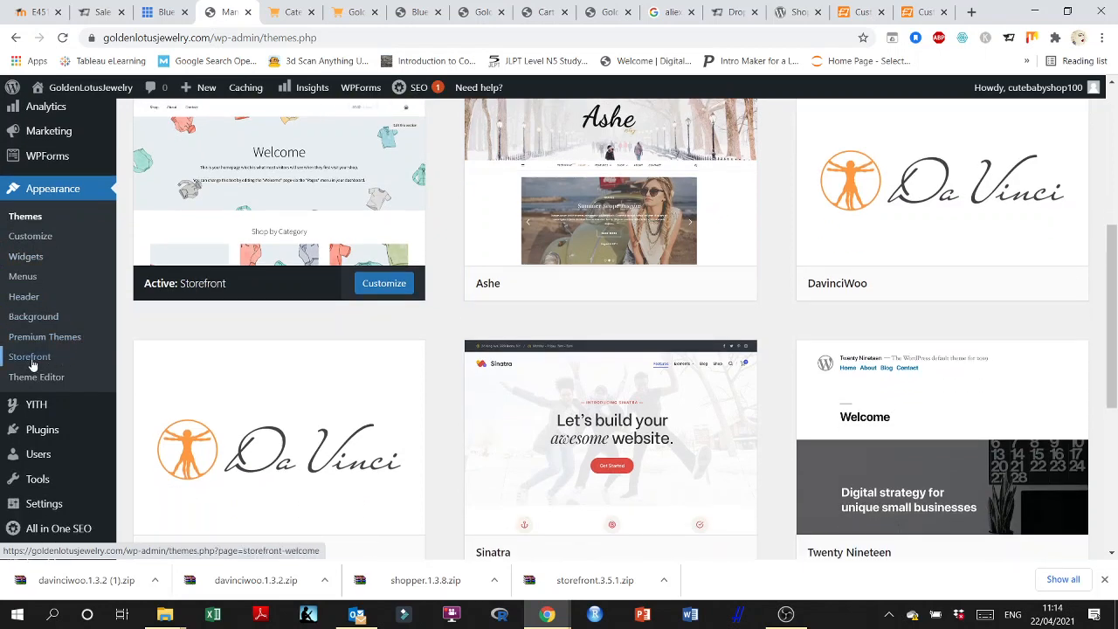
scroll(32, 365, down, 1)
scroll(41, 317, down, 1)
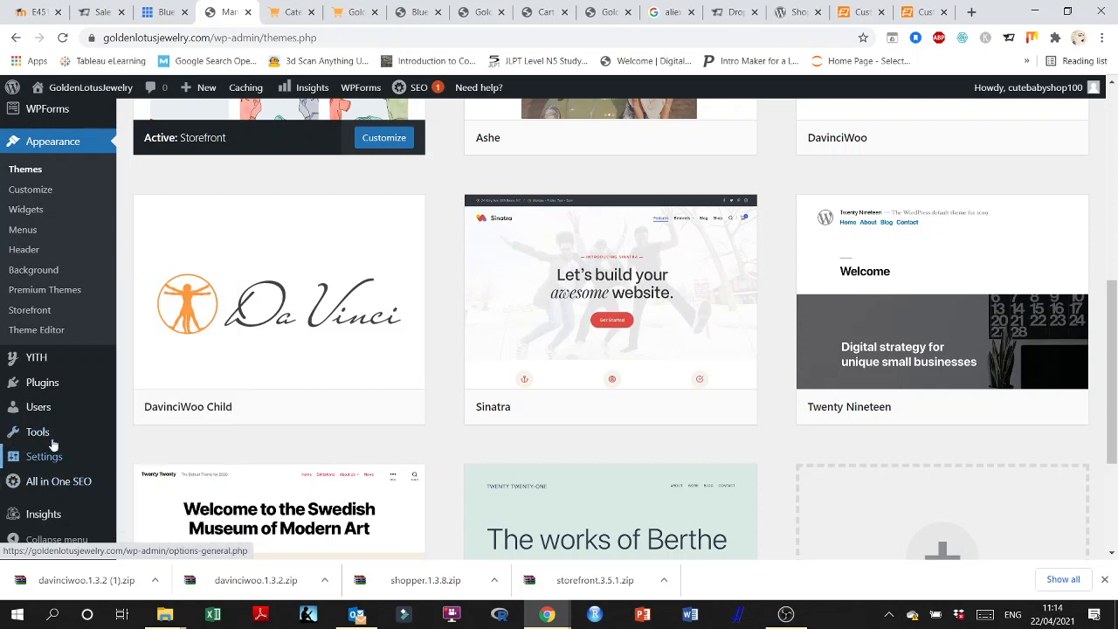
- Open the Storefront welcome page, review its setup options and extensions, and open the theme documentation in a separate tab
click(30, 311)
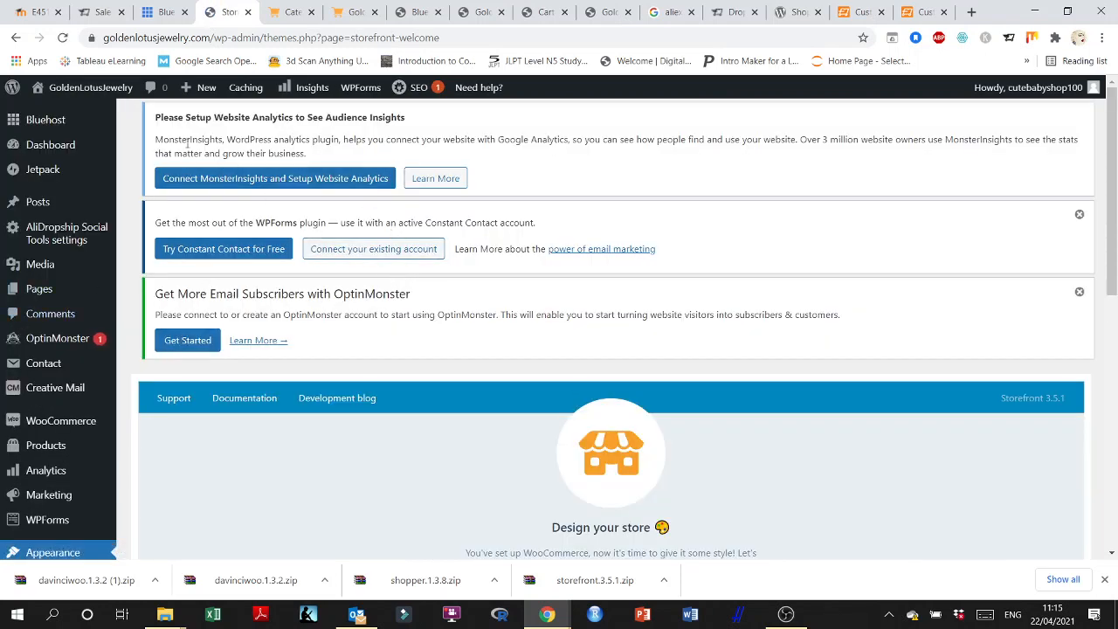
scroll(530, 332, down, 3)
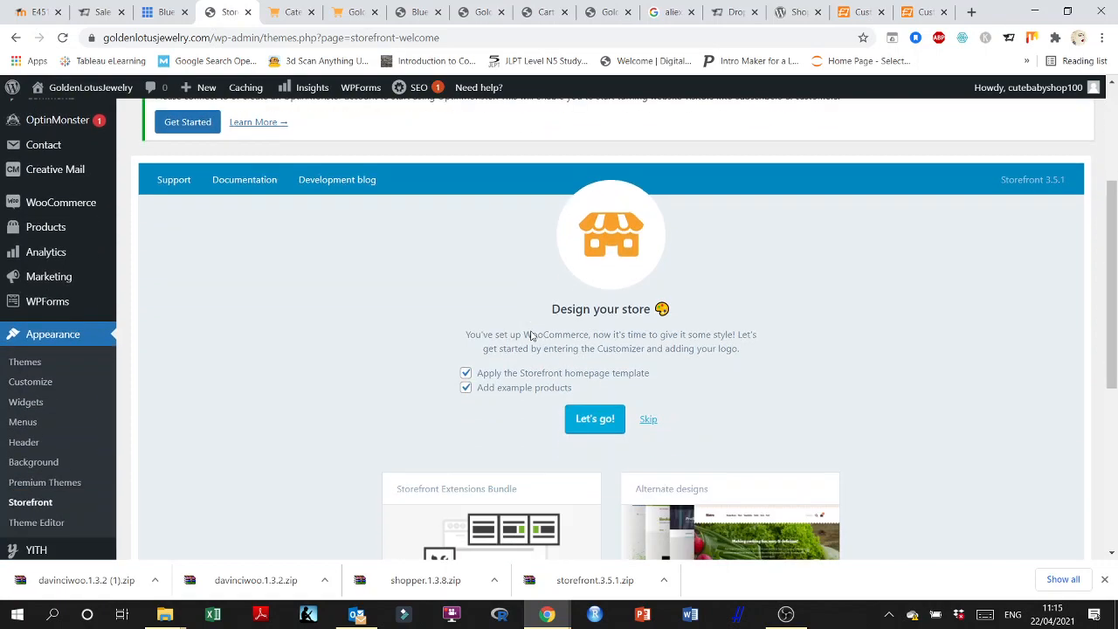
scroll(625, 323, down, 5)
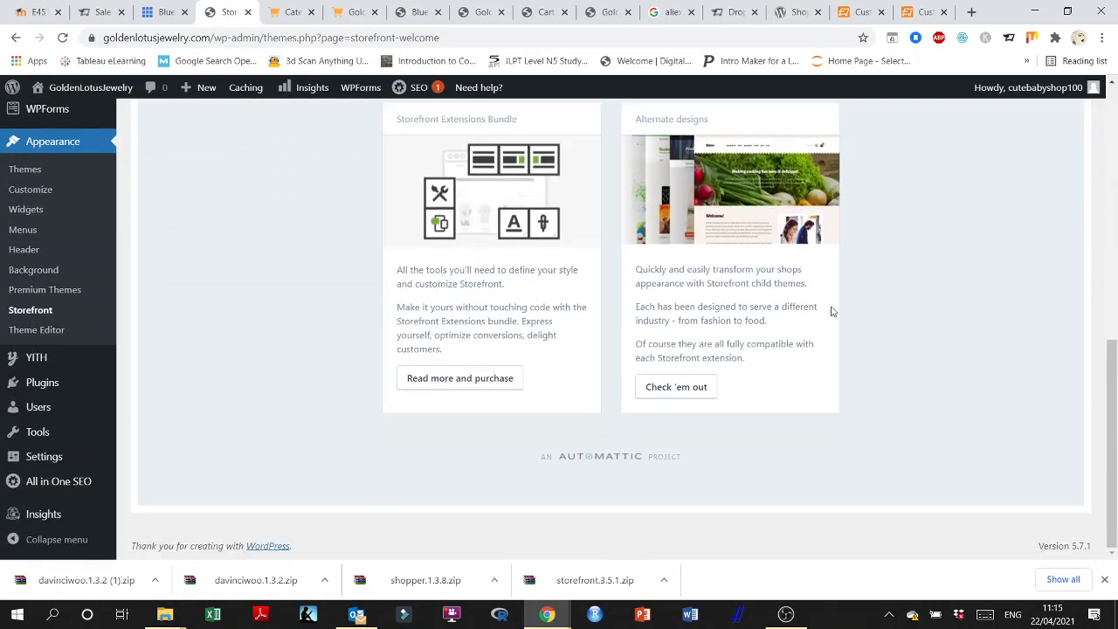
scroll(832, 311, up, 7)
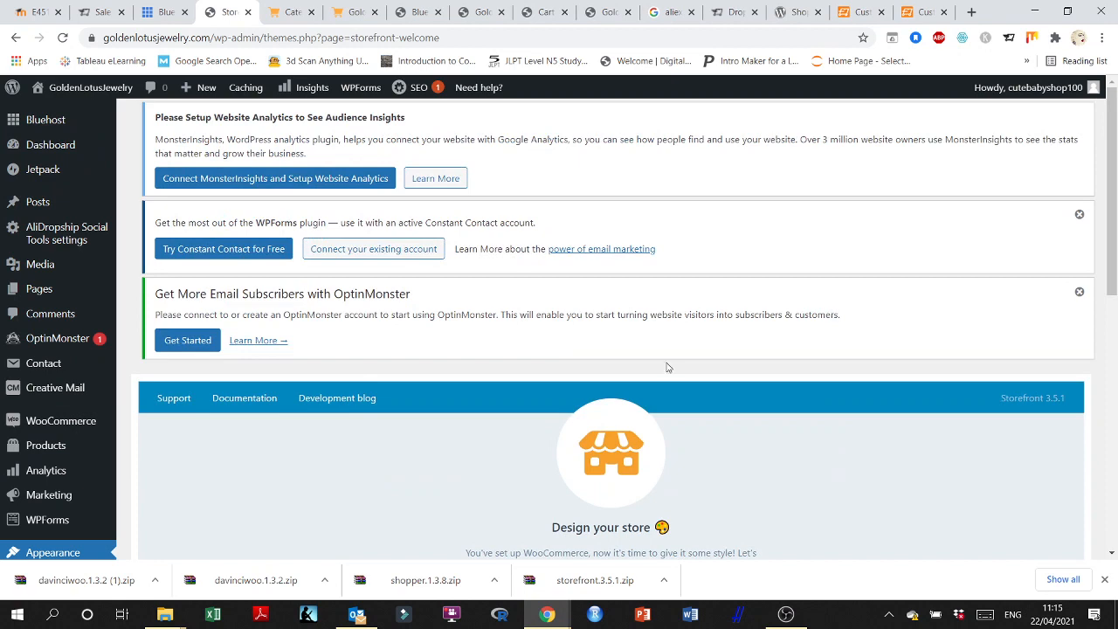
scroll(229, 428, down, 1)
scroll(229, 428, up, 1)
scroll(237, 379, down, 2)
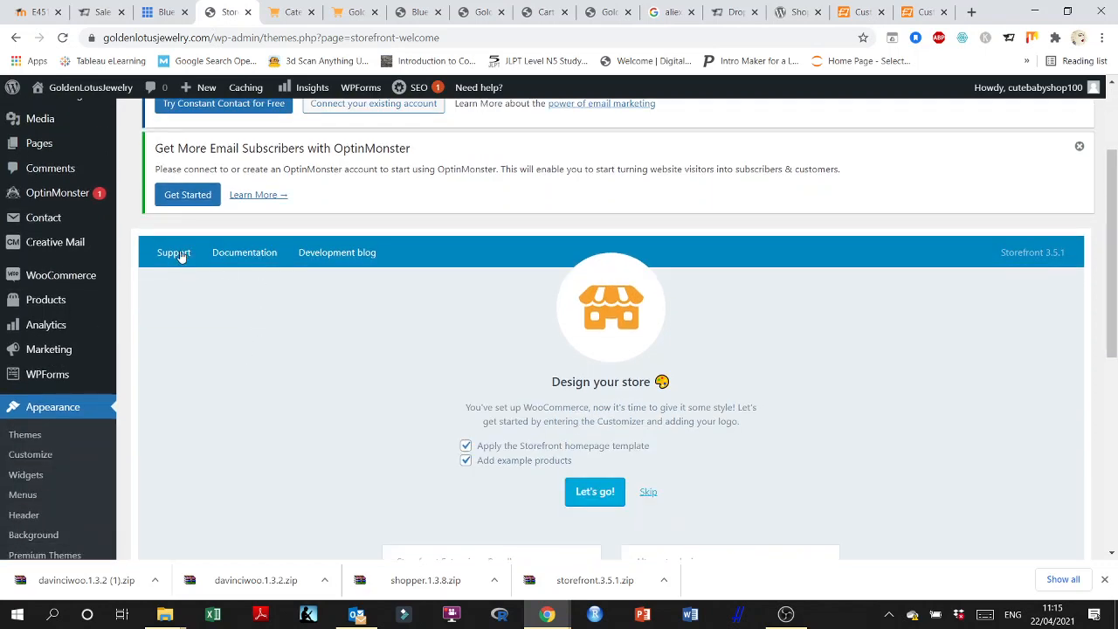
click(234, 252)
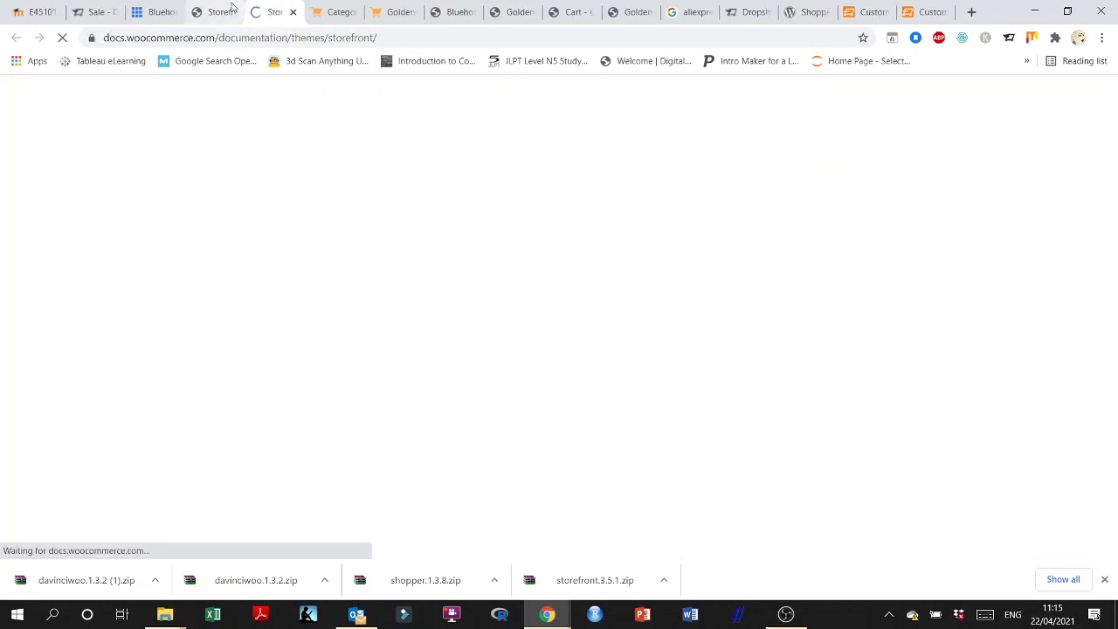
click(214, 11)
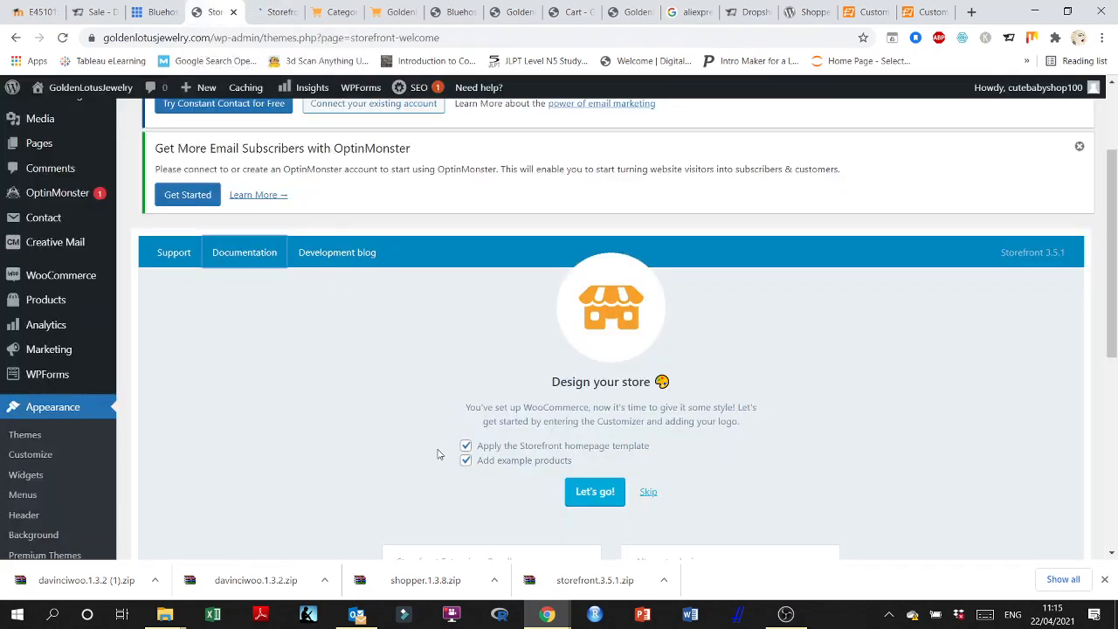
- Try to start the Storefront store design with both the homepage template and the example products
scroll(438, 453, down, 2)
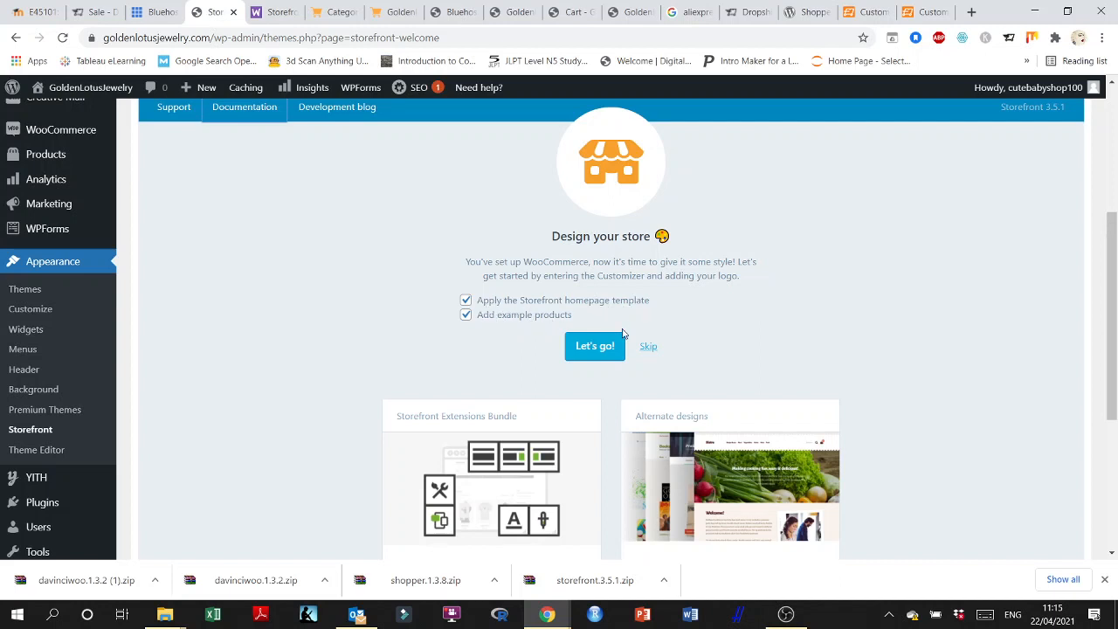
click(594, 346)
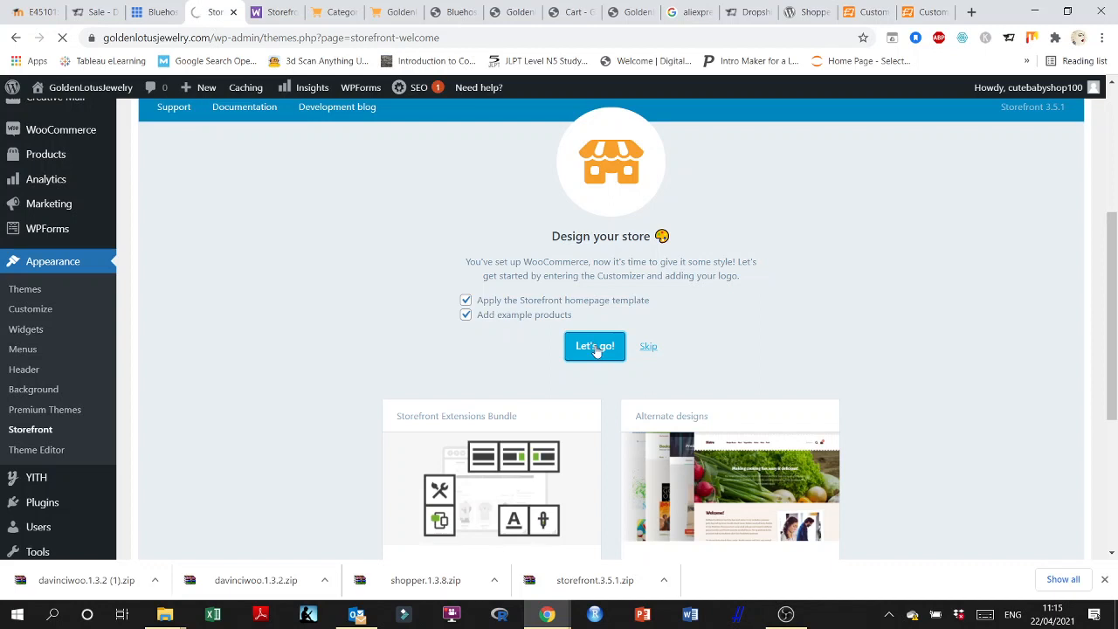
scroll(519, 337, down, 3)
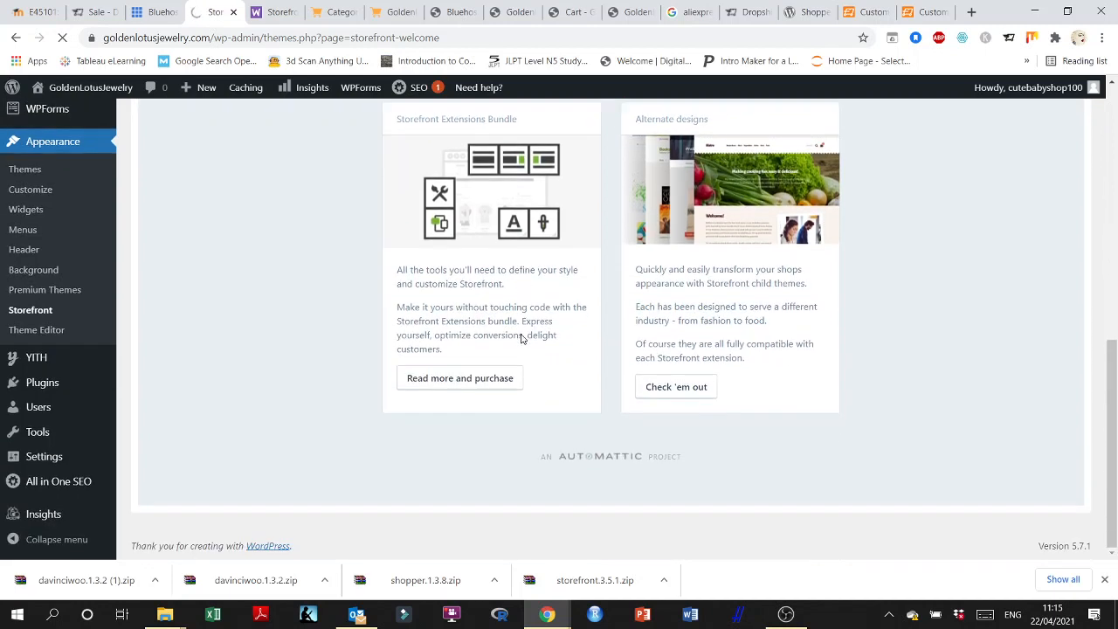
scroll(521, 339, up, 10)
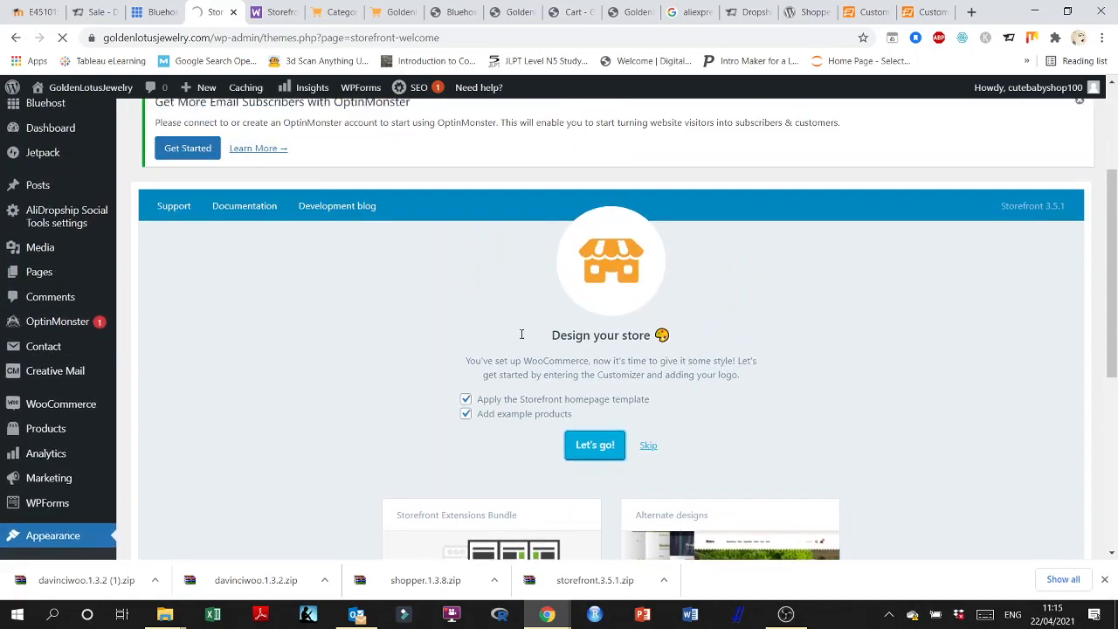
scroll(519, 338, down, 5)
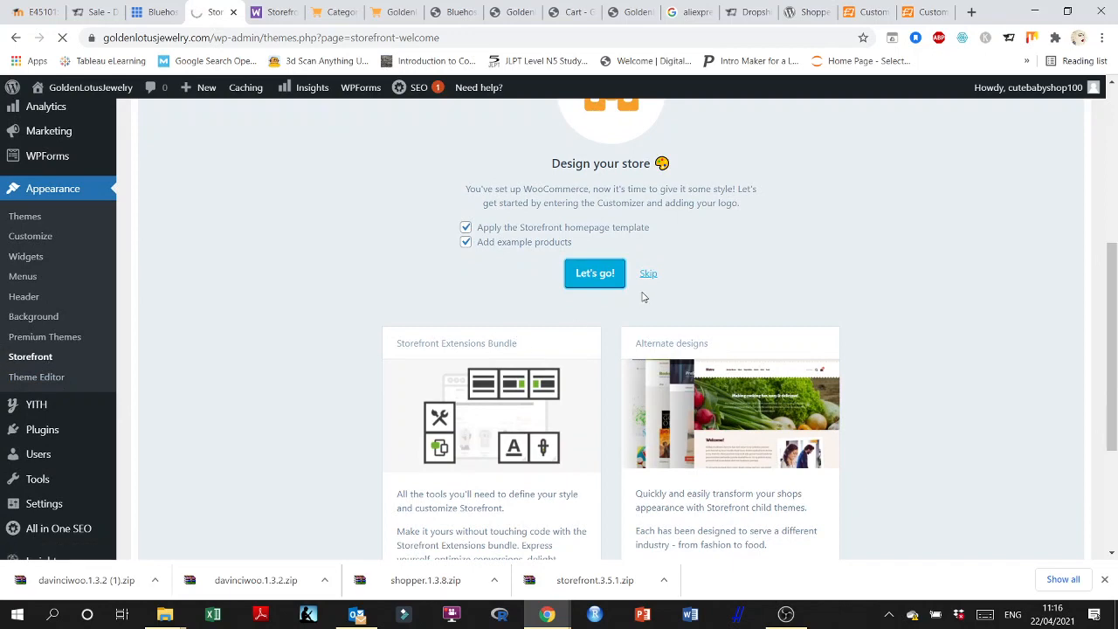
scroll(614, 318, down, 3)
scroll(612, 318, up, 3)
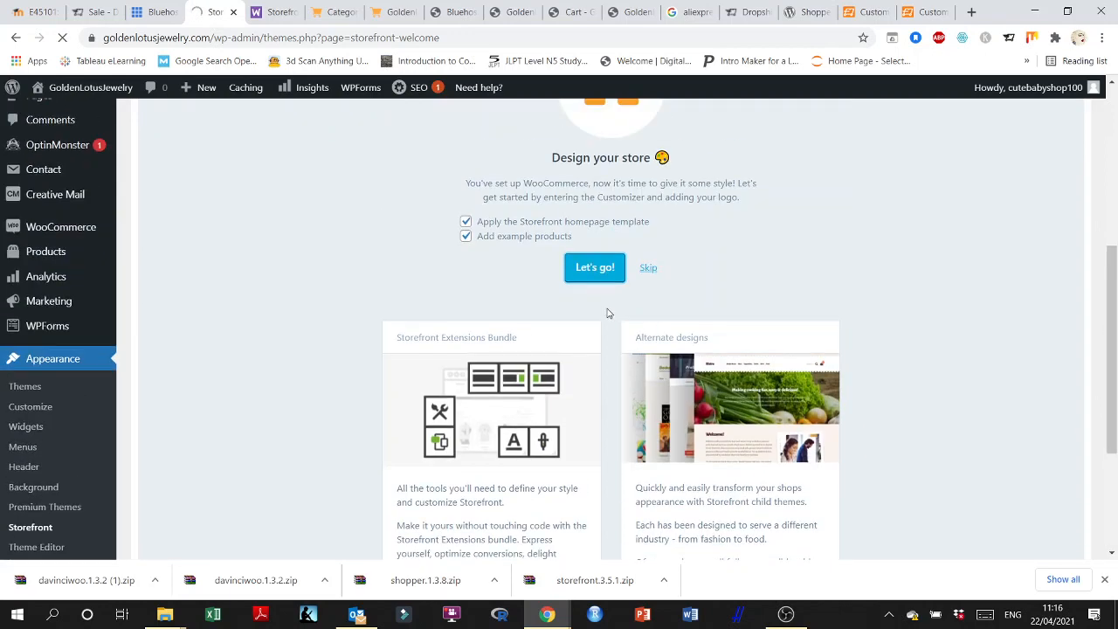
scroll(592, 281, up, 2)
scroll(594, 275, up, 1)
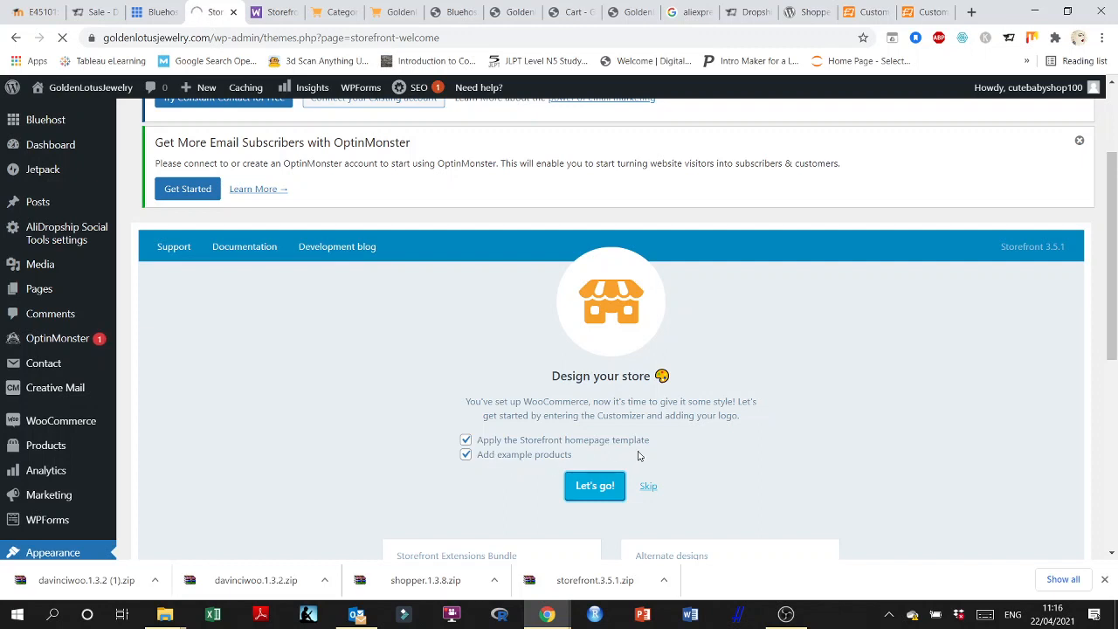
scroll(831, 367, down, 3)
scroll(830, 347, down, 2)
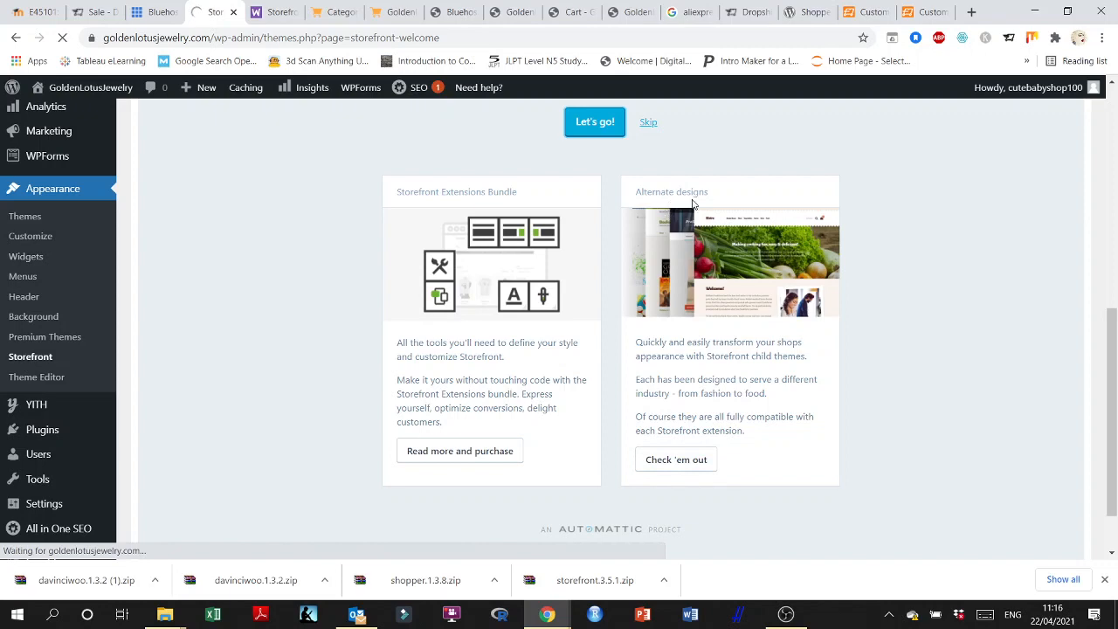
scroll(771, 395, down, 1)
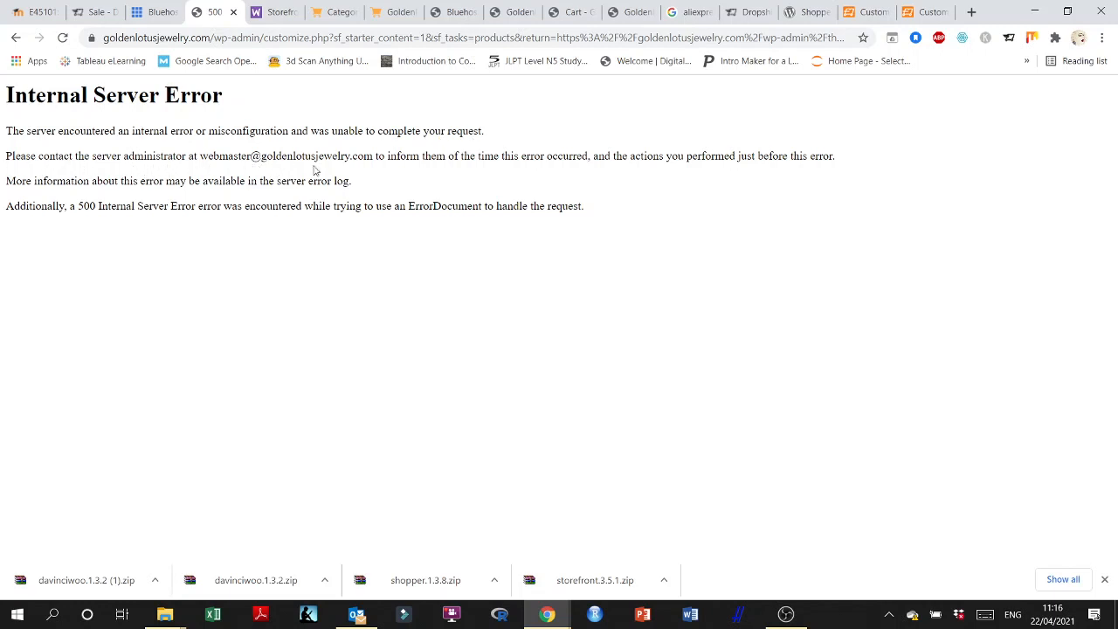
- Return to the Storefront welcome page and start the store design with the homepage template but without example products
click(14, 38)
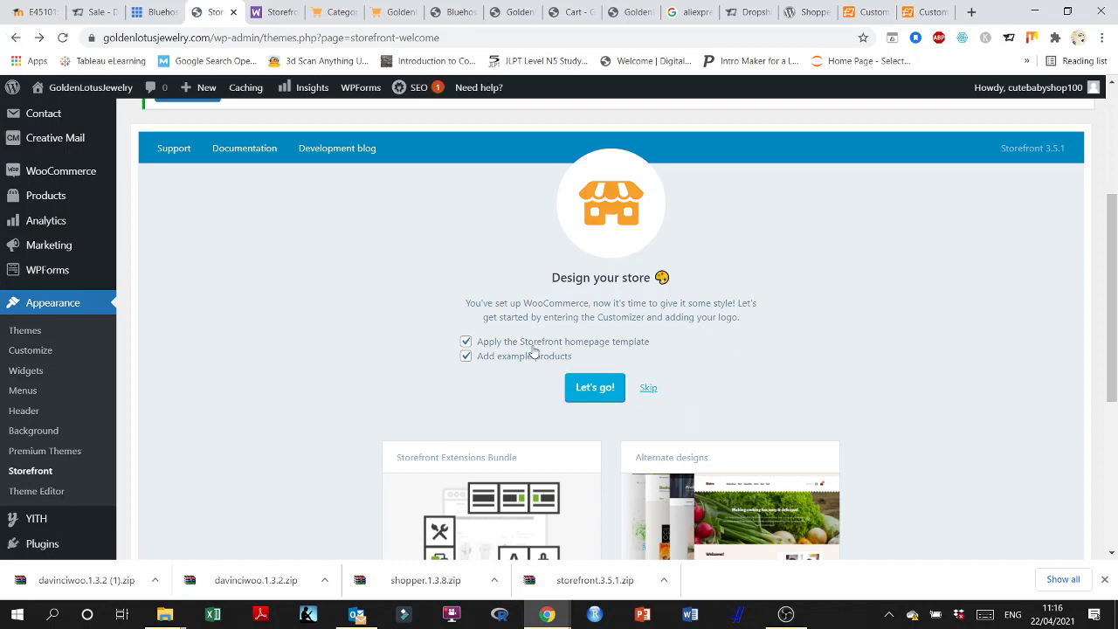
click(468, 358)
click(596, 395)
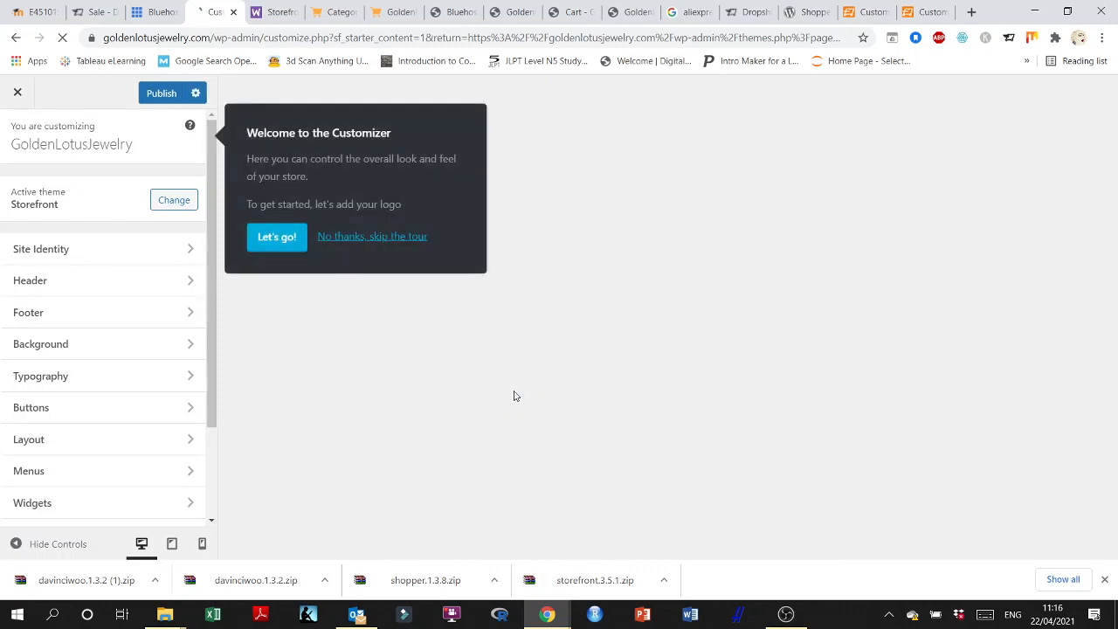
- Start the Customizer tour, skip the logo step and look through the store's homepage preview
click(271, 238)
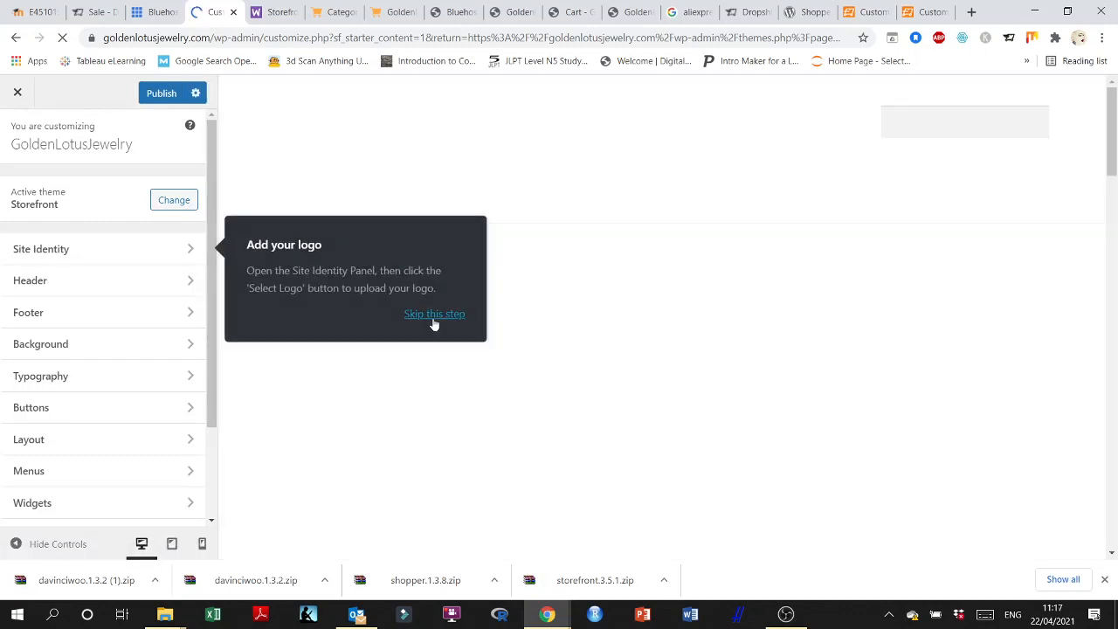
click(433, 317)
scroll(700, 330, down, 15)
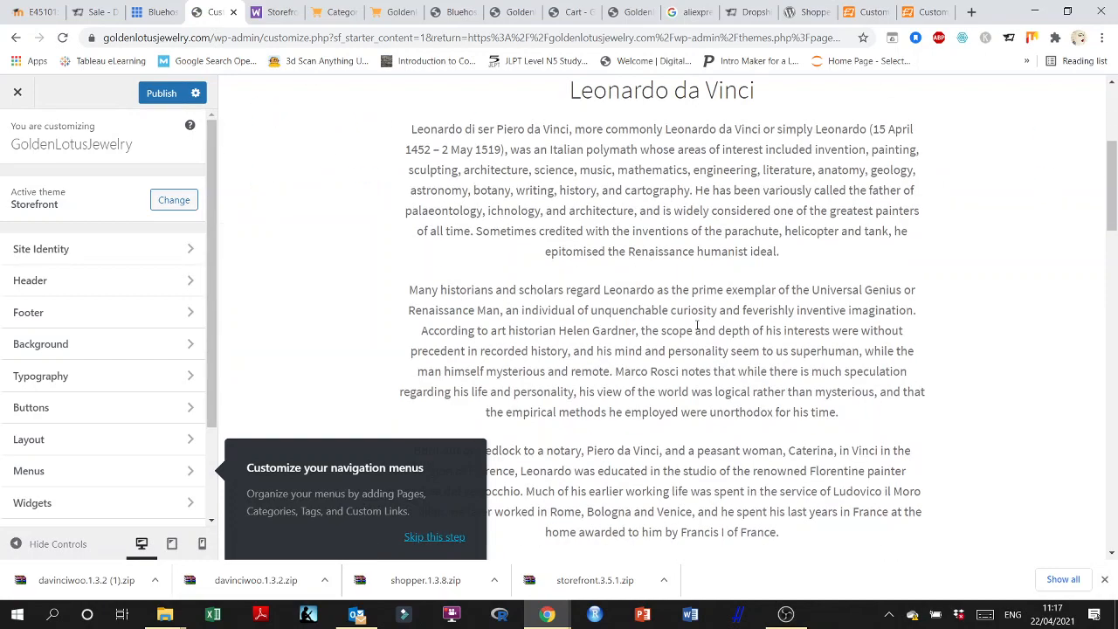
scroll(701, 330, down, 3)
scroll(711, 347, up, 7)
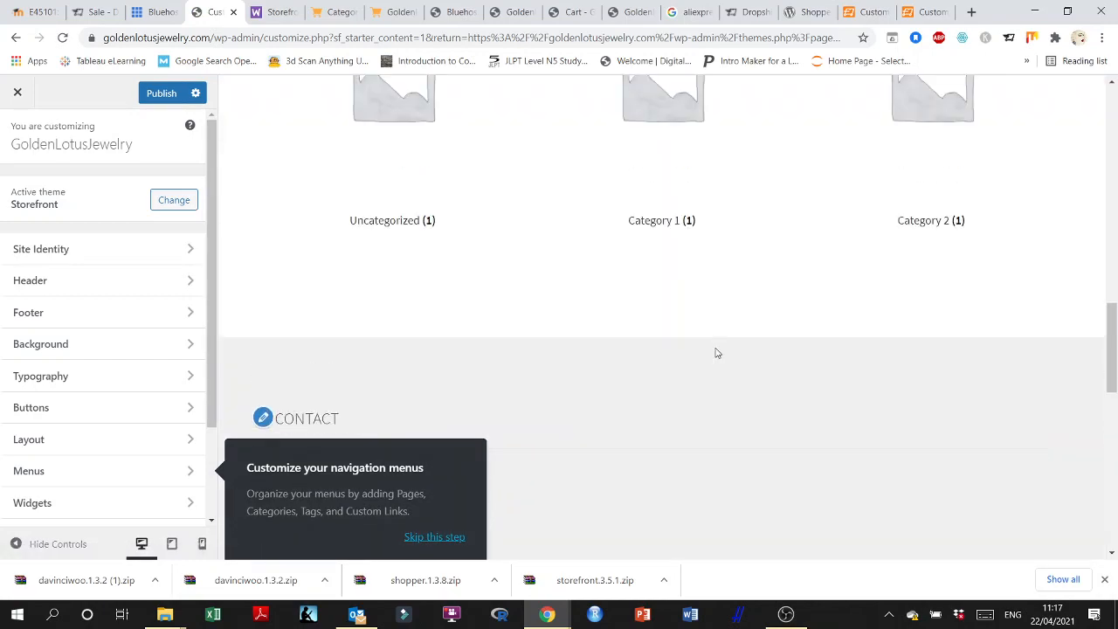
scroll(580, 311, up, 10)
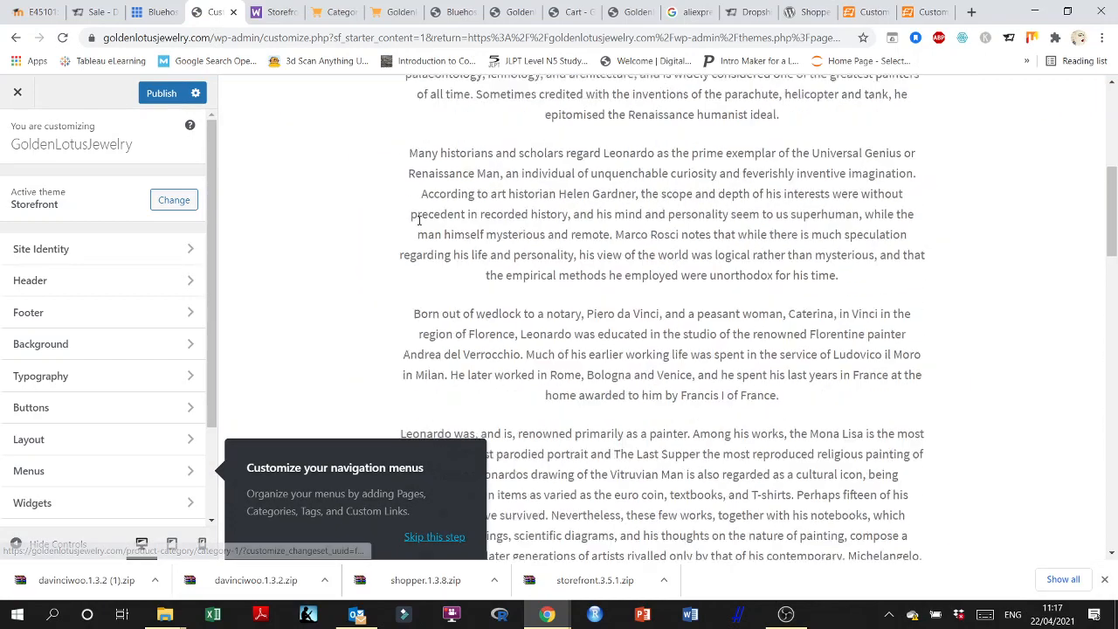
- Go back to the Storefront setup options, re-enable Add example products and try starting the store design again
click(16, 37)
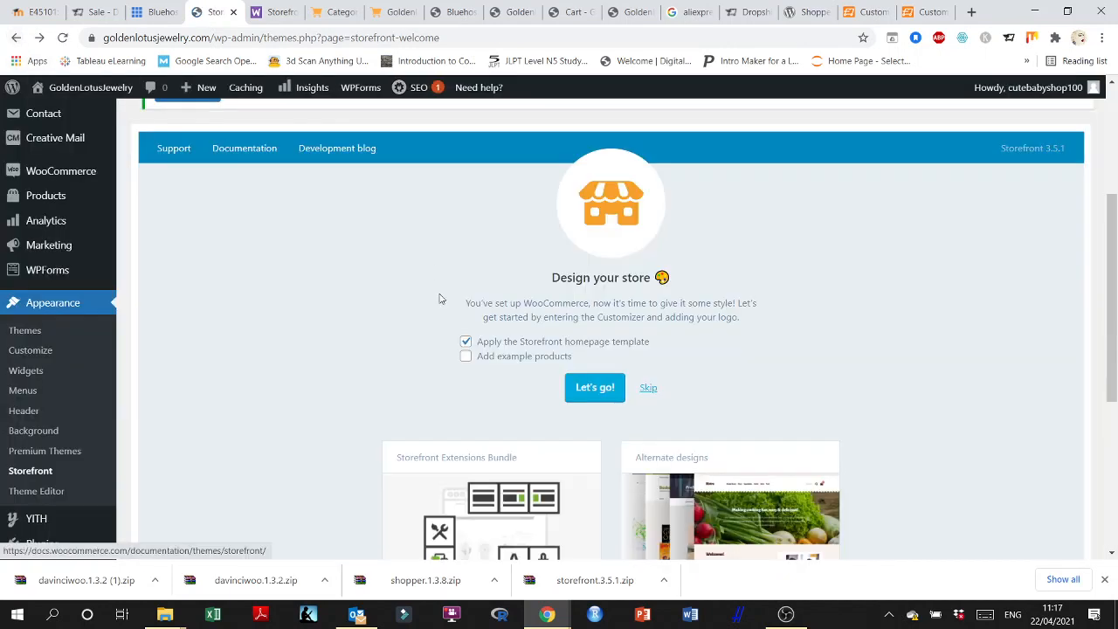
click(466, 357)
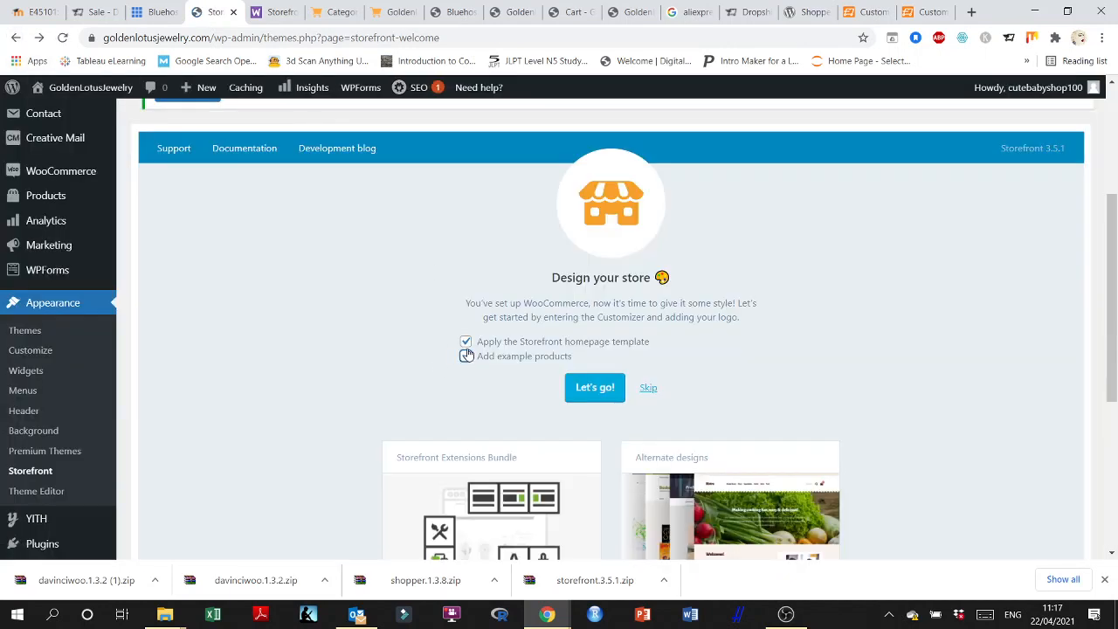
click(602, 392)
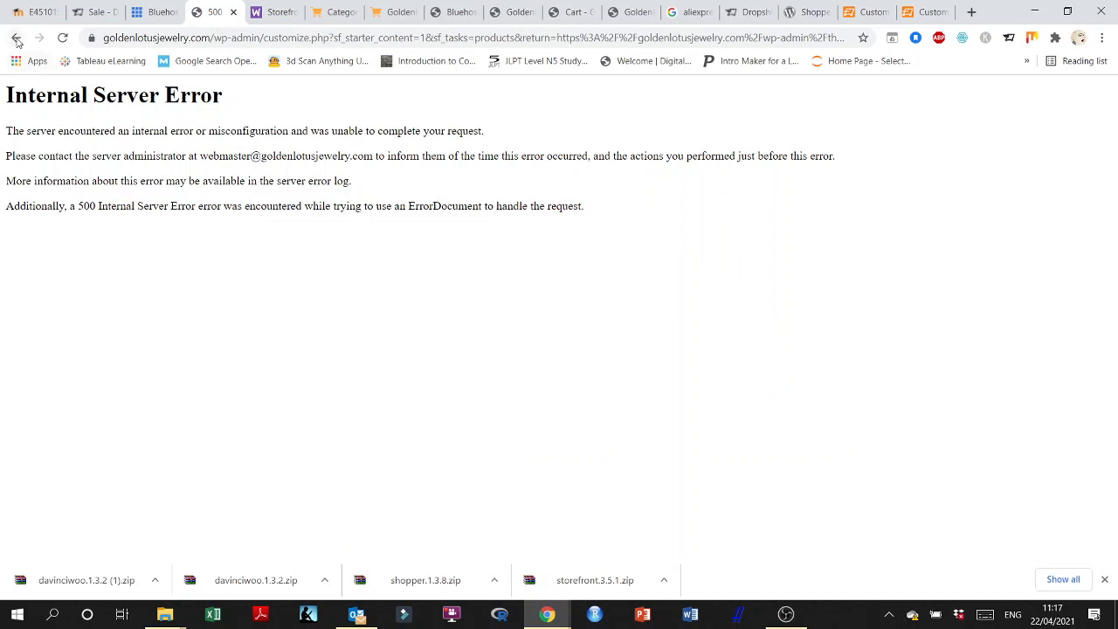
- Return to the setup options, deselect the Storefront homepage template and try starting the design with example products only
click(16, 41)
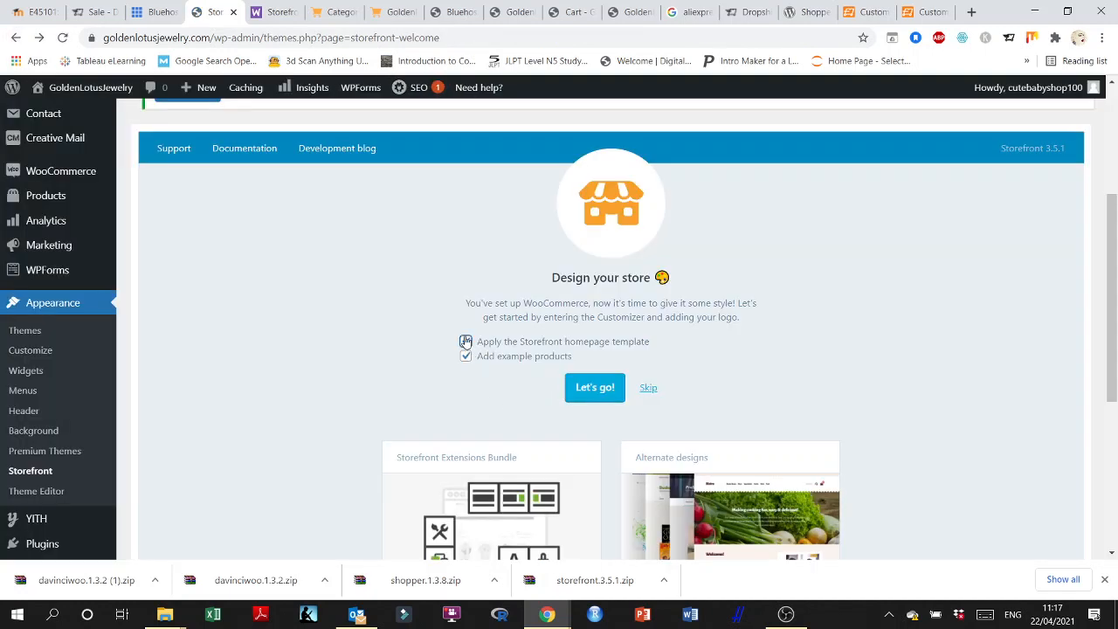
click(465, 342)
click(594, 387)
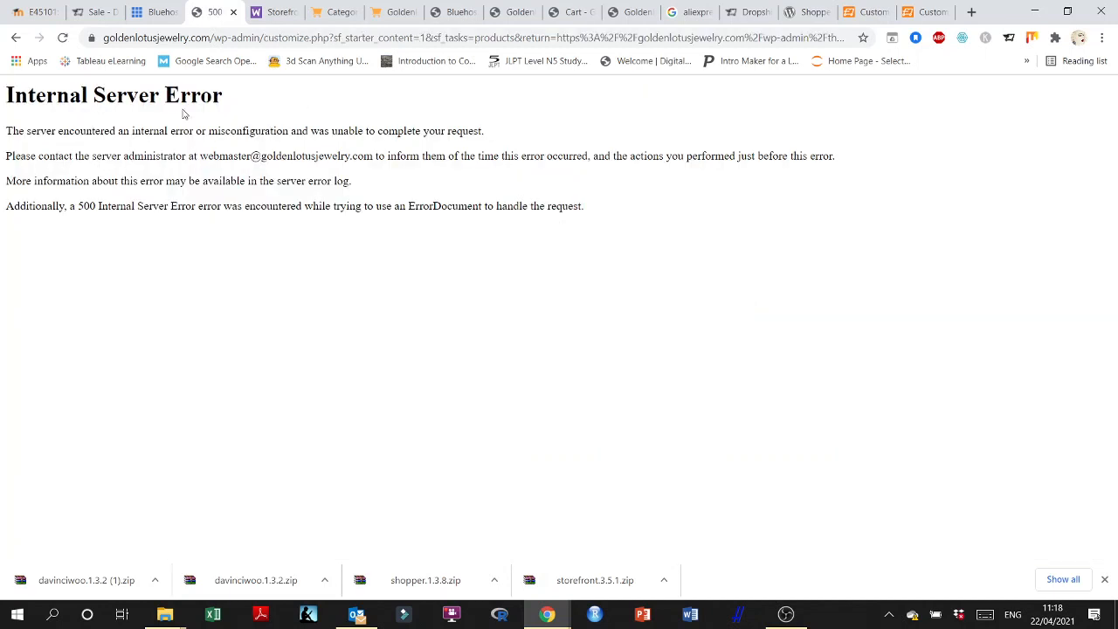
- Leave the server error page and open the store's list of installed themes
click(16, 38)
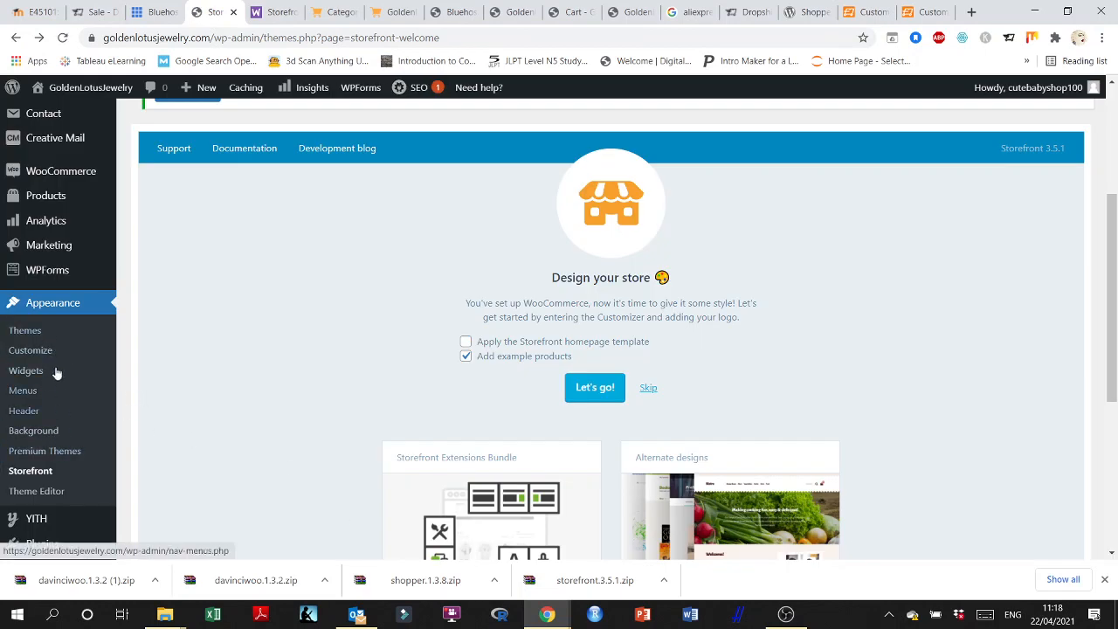
click(42, 332)
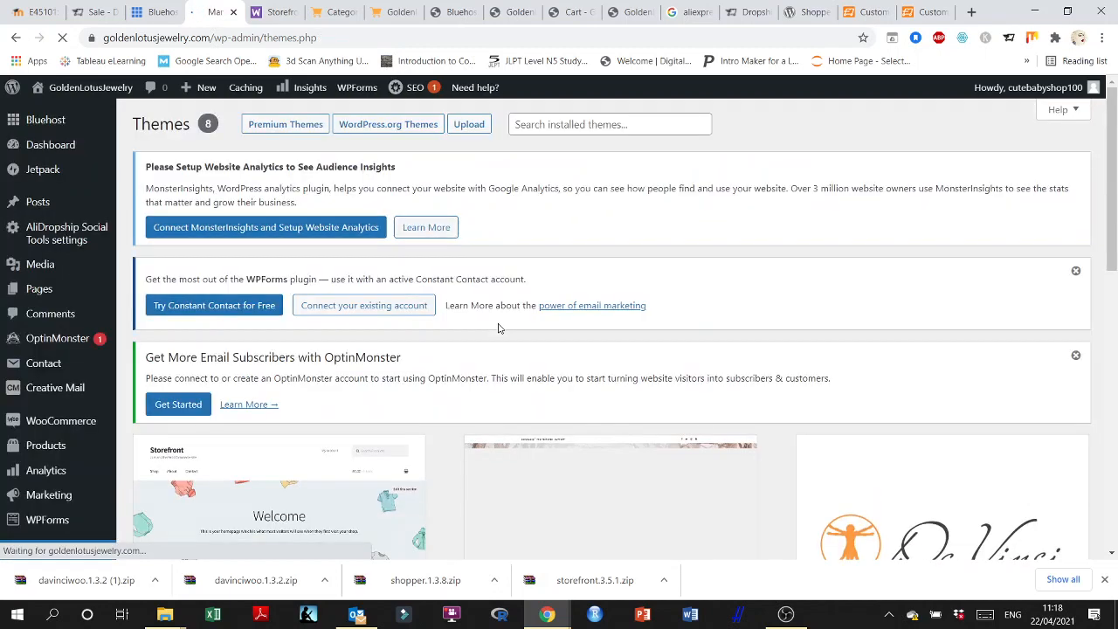
scroll(498, 327, down, 2)
scroll(219, 187, up, 3)
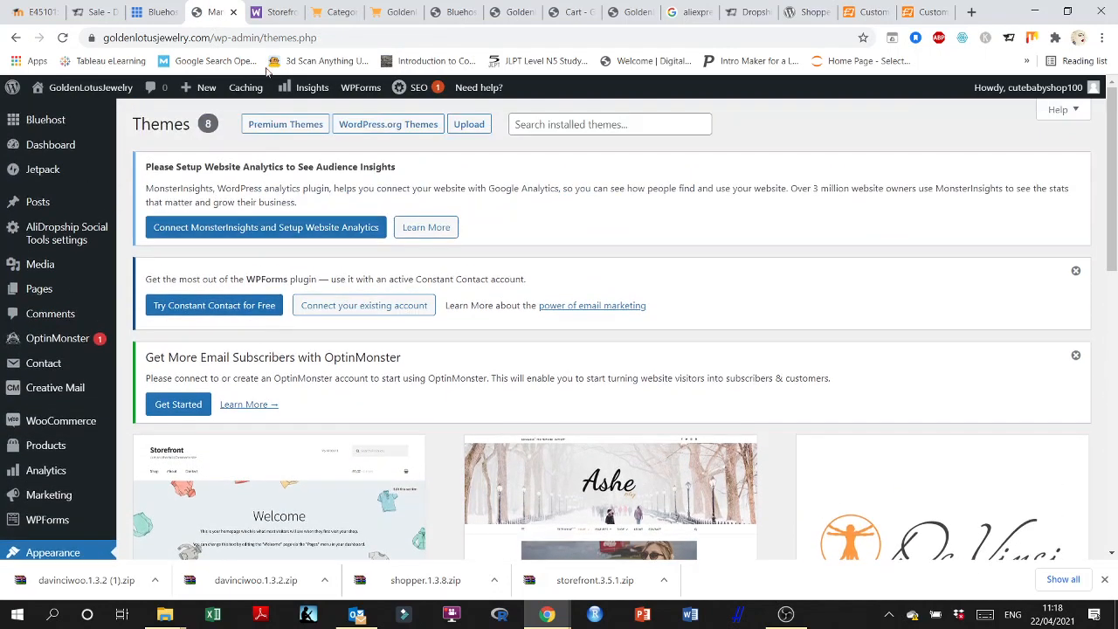
- Open the GoldenLotusJewelry site in a separate tab and check its Shop page for products
mouse_move(52, 89)
right_click(54, 112)
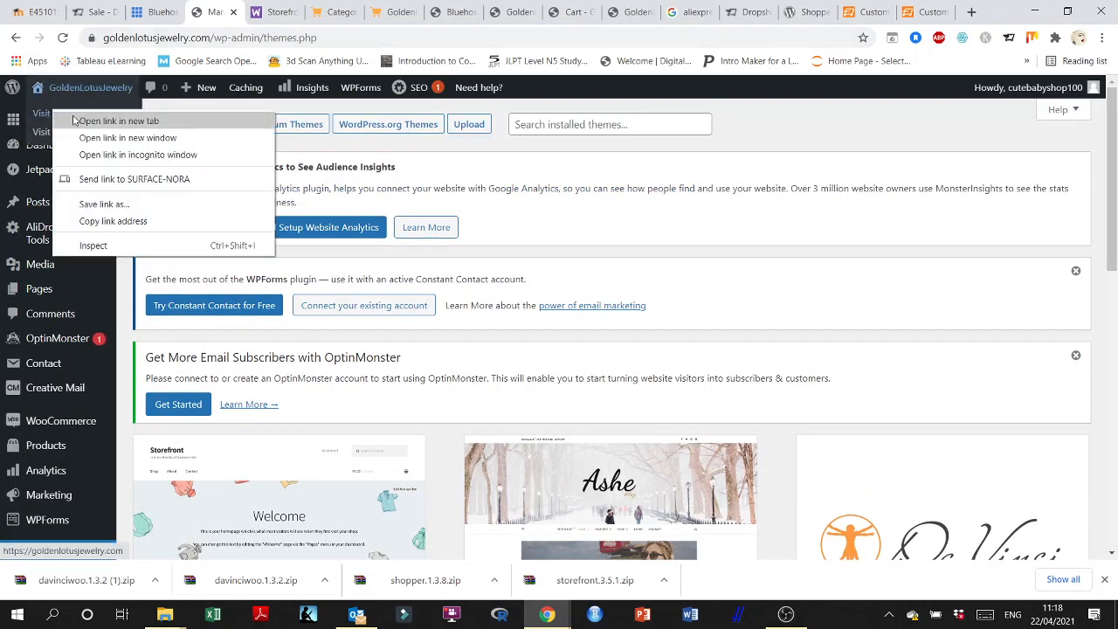
click(78, 117)
click(316, 13)
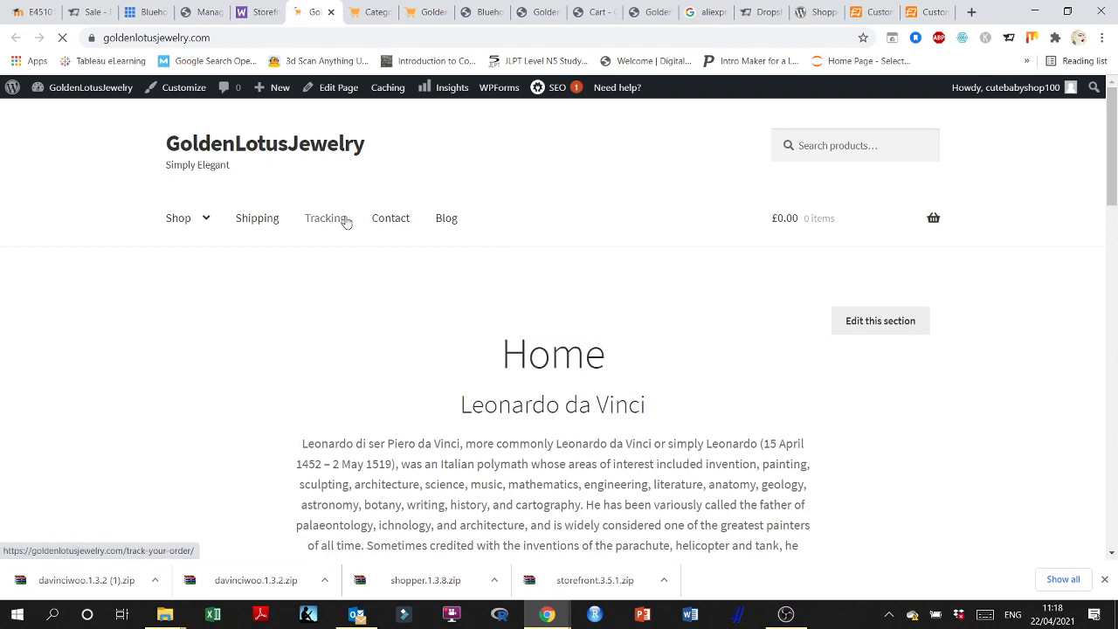
click(181, 222)
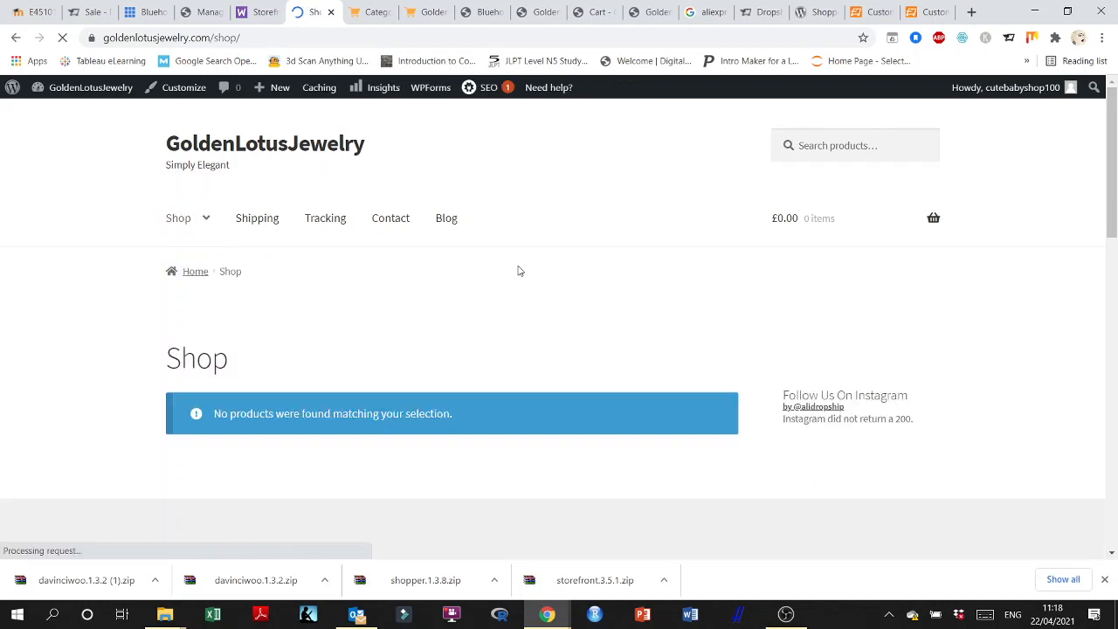
scroll(514, 291, down, 3)
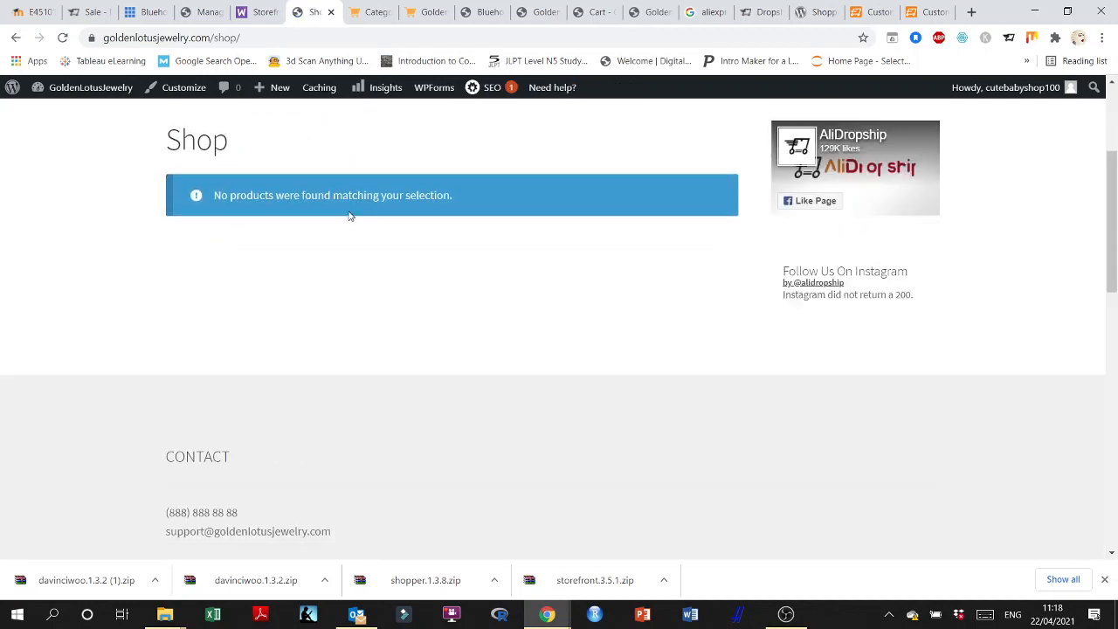
scroll(349, 215, up, 3)
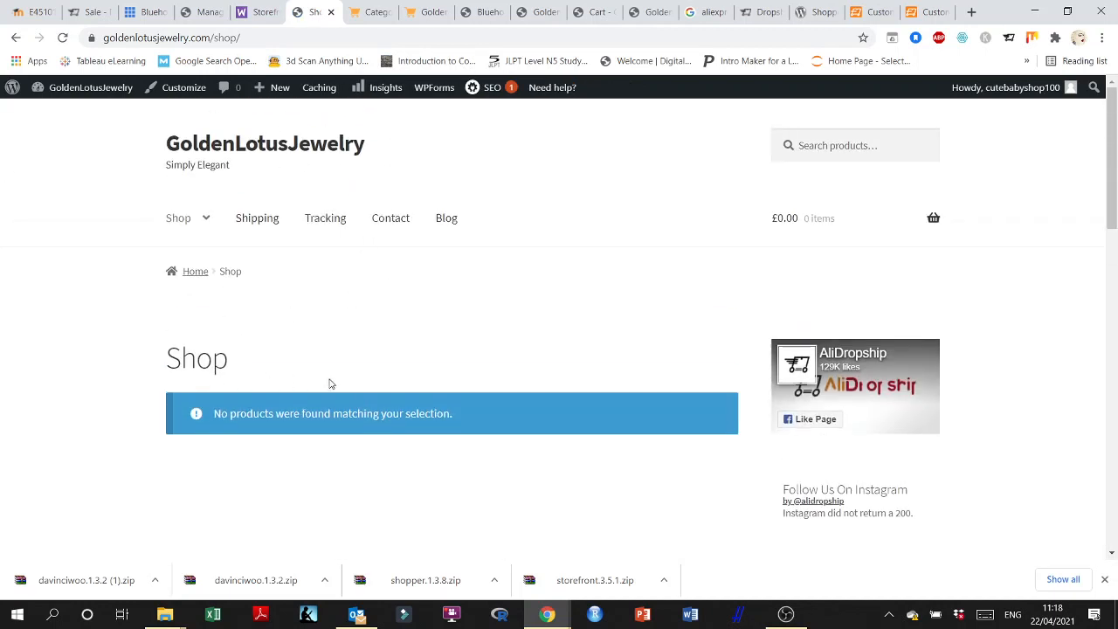
- Open the Category 2 product page and examine its product area, contact details and footer sections
mouse_move(207, 218)
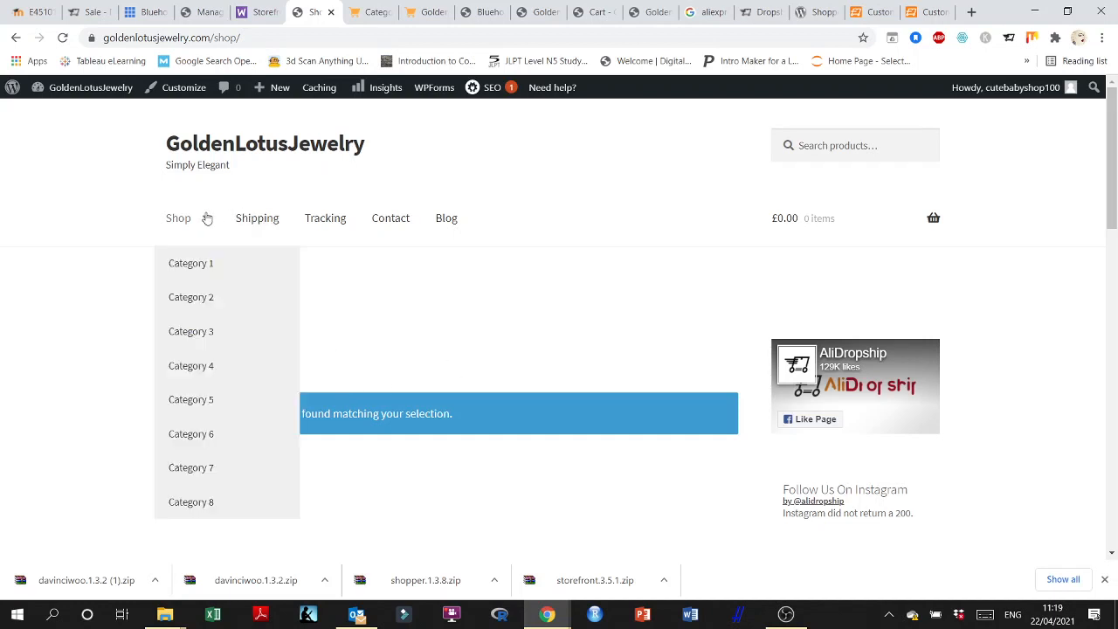
click(187, 299)
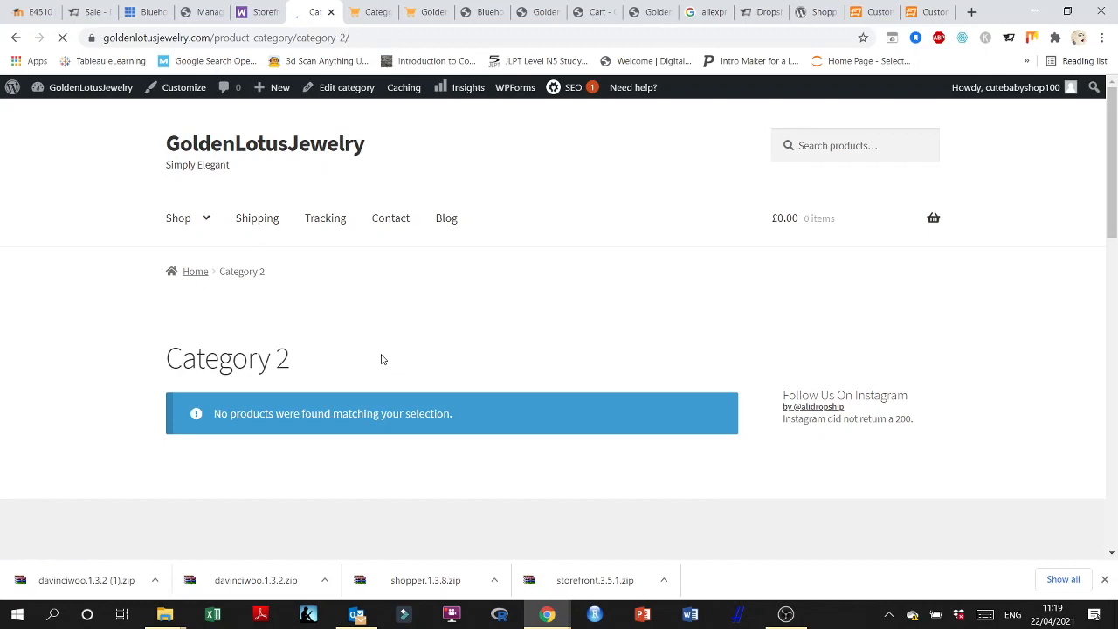
scroll(381, 359, down, 6)
scroll(446, 371, down, 5)
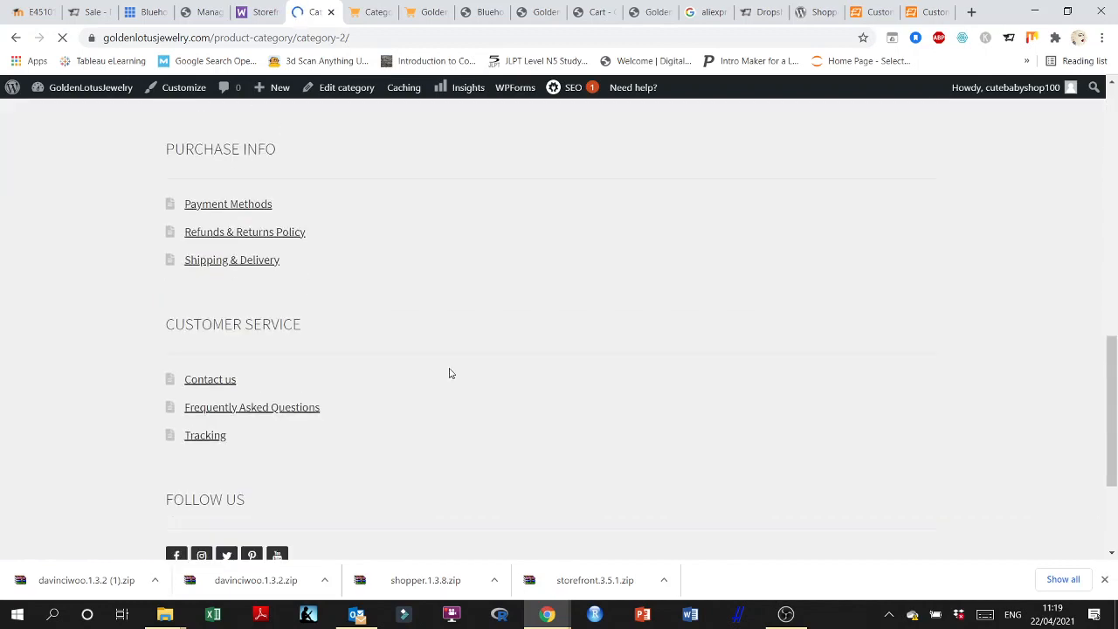
scroll(449, 373, up, 8)
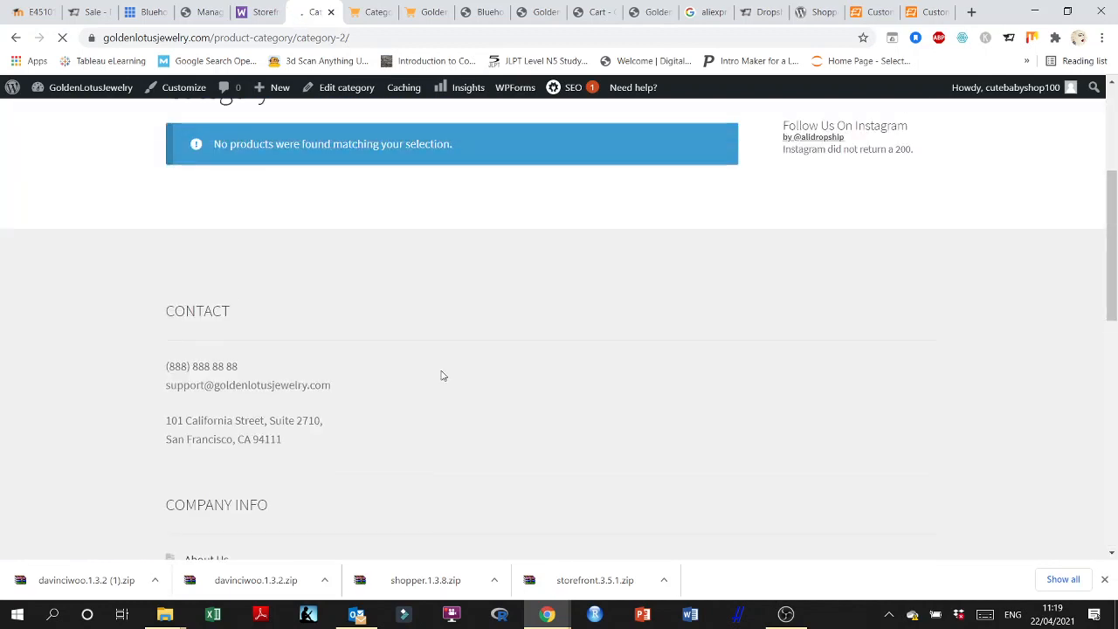
scroll(419, 375, down, 1)
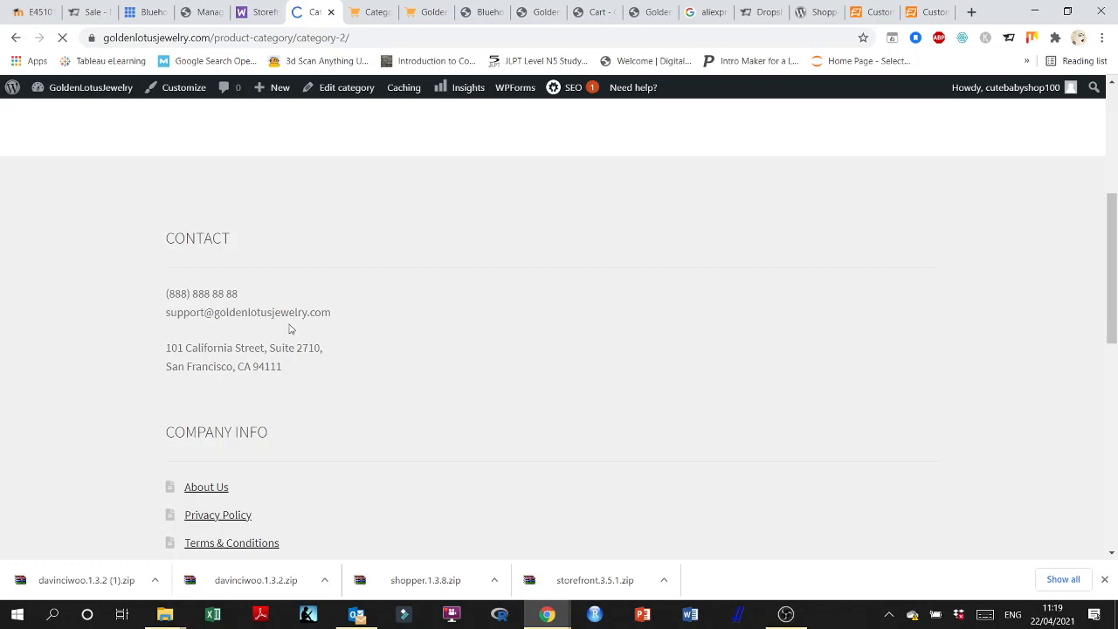
scroll(307, 230, up, 3)
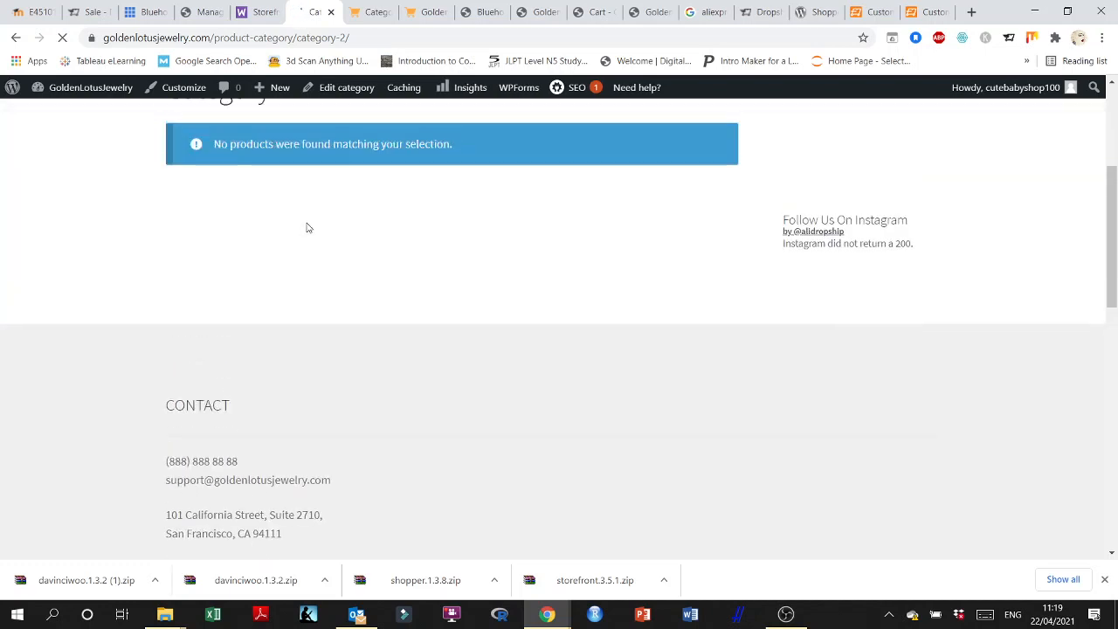
scroll(365, 325, down, 1)
scroll(420, 295, down, 6)
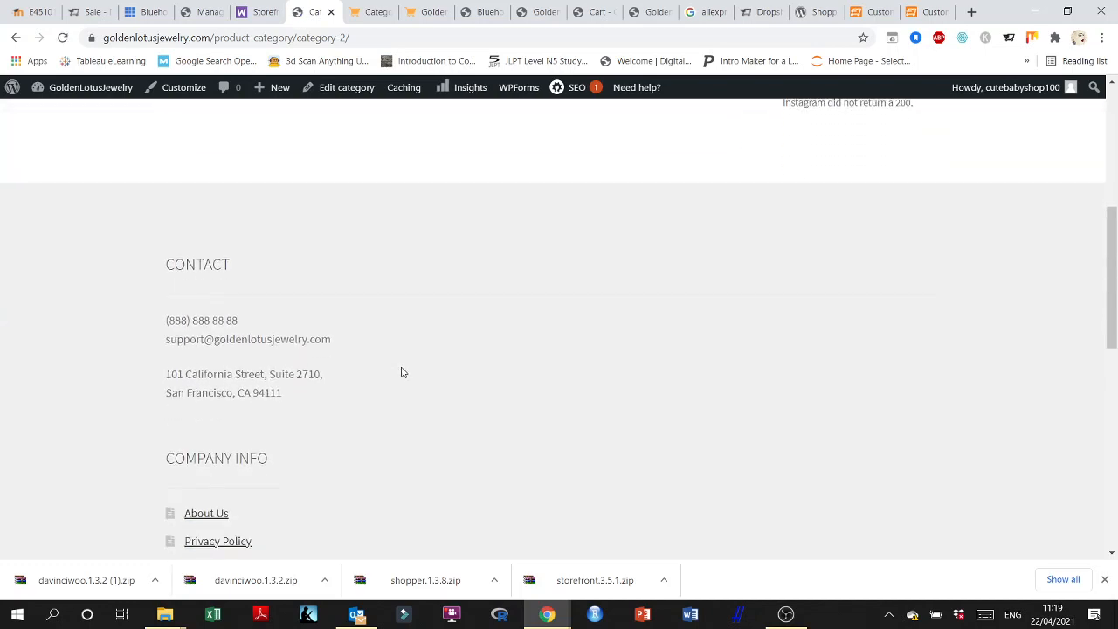
scroll(412, 403, down, 4)
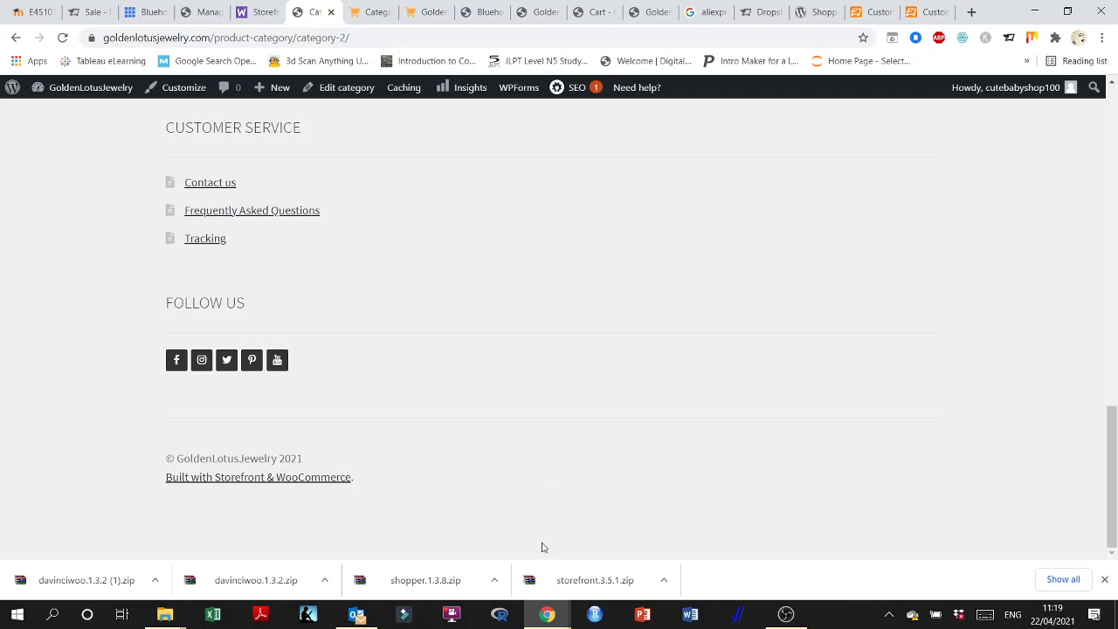
scroll(526, 309, up, 10)
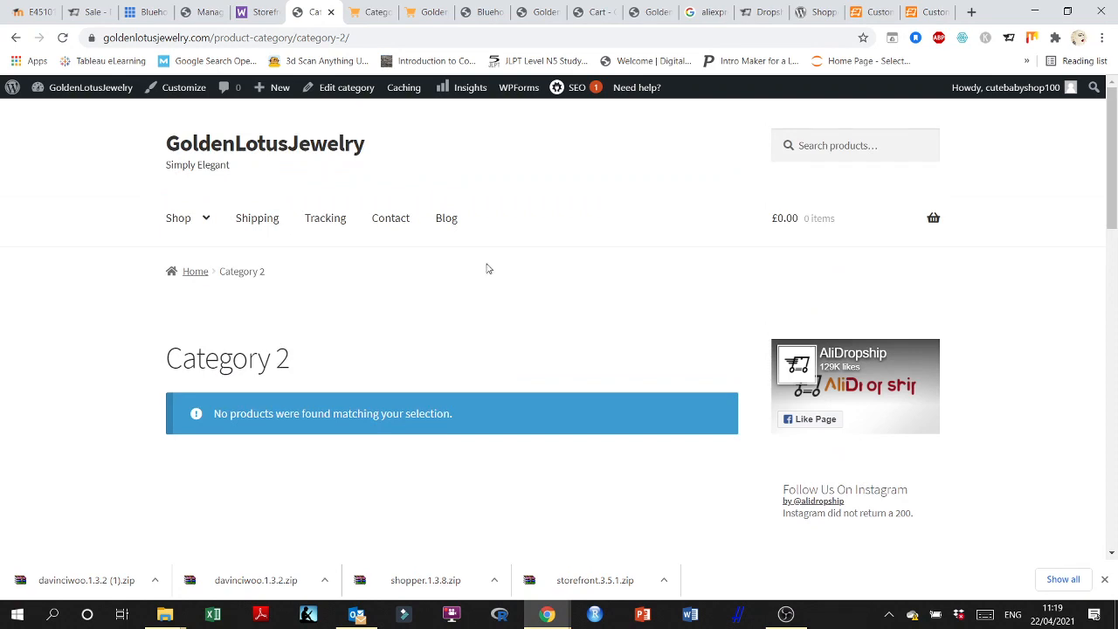
- Close the WooCommerce Storefront documentation and the store's Category 2 page to return to the installed themes
click(256, 11)
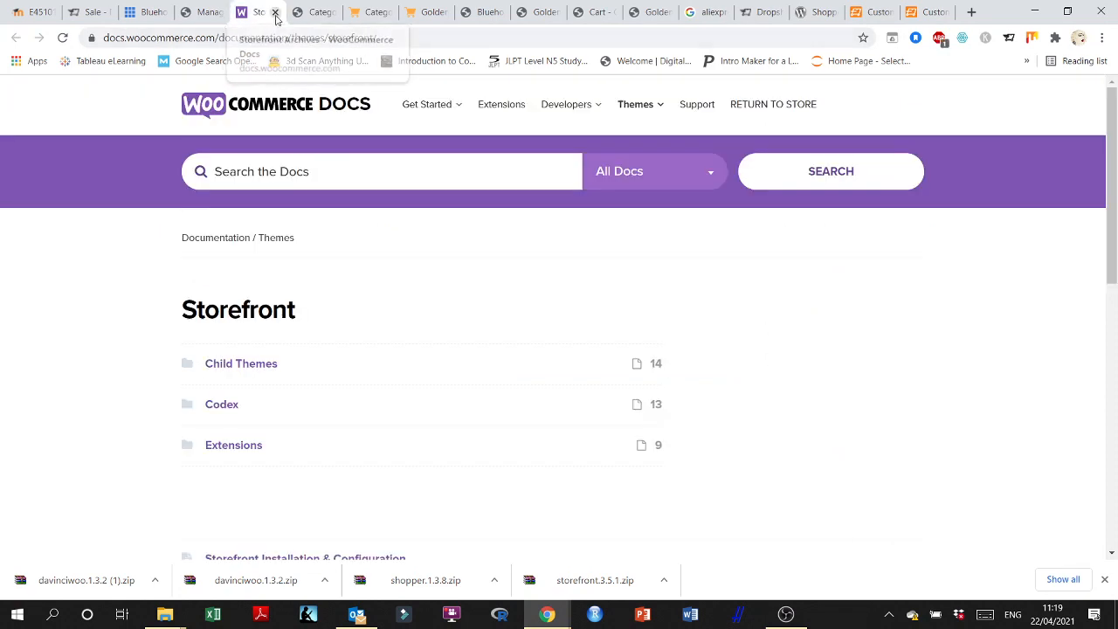
click(275, 13)
click(275, 13)
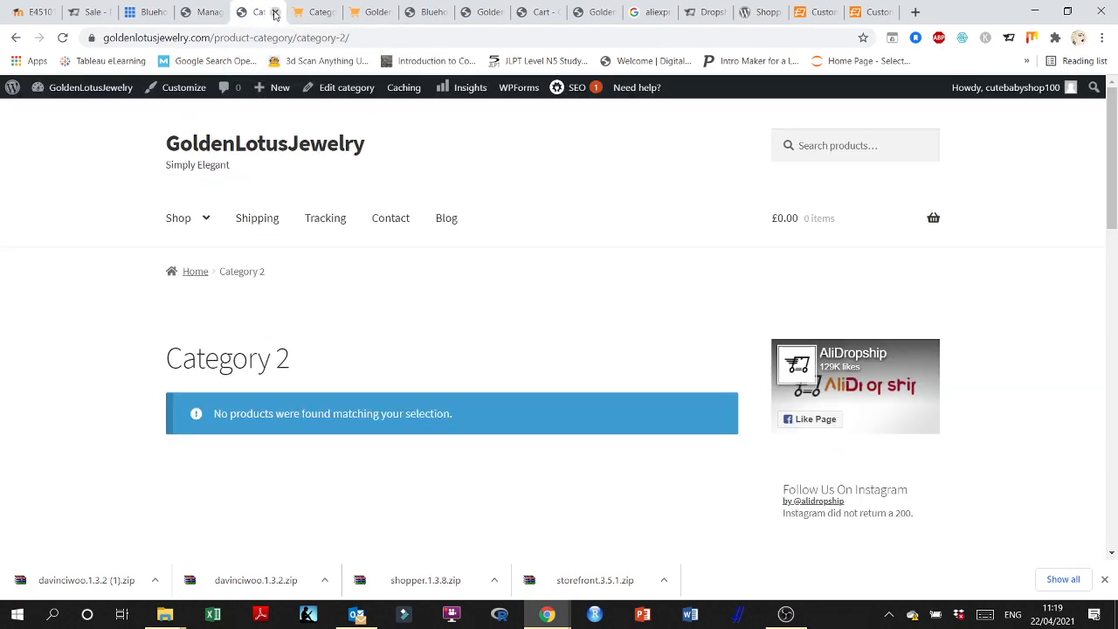
click(275, 12)
- Activate the DavinciWoo Child theme in place of Storefront
scroll(441, 339, down, 5)
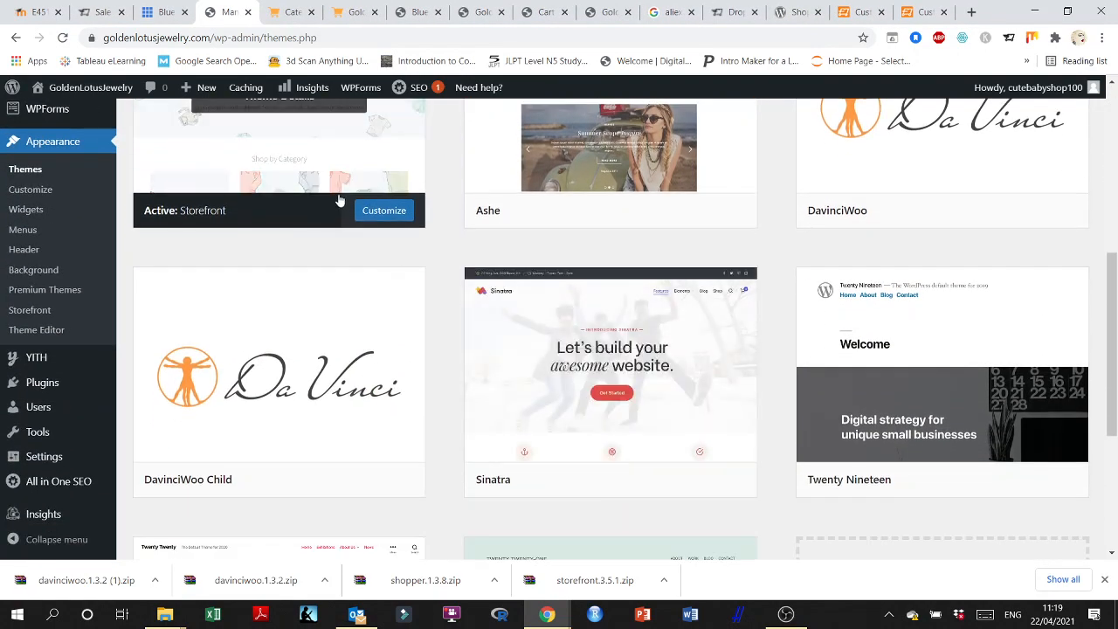
scroll(339, 200, up, 3)
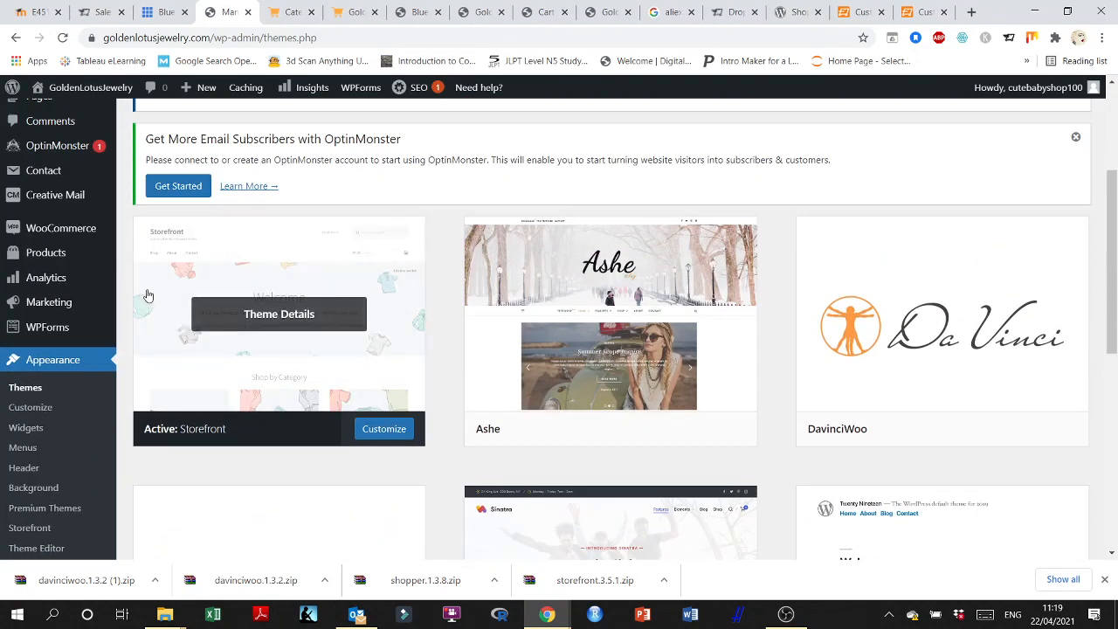
scroll(247, 324, down, 3)
scroll(349, 385, down, 1)
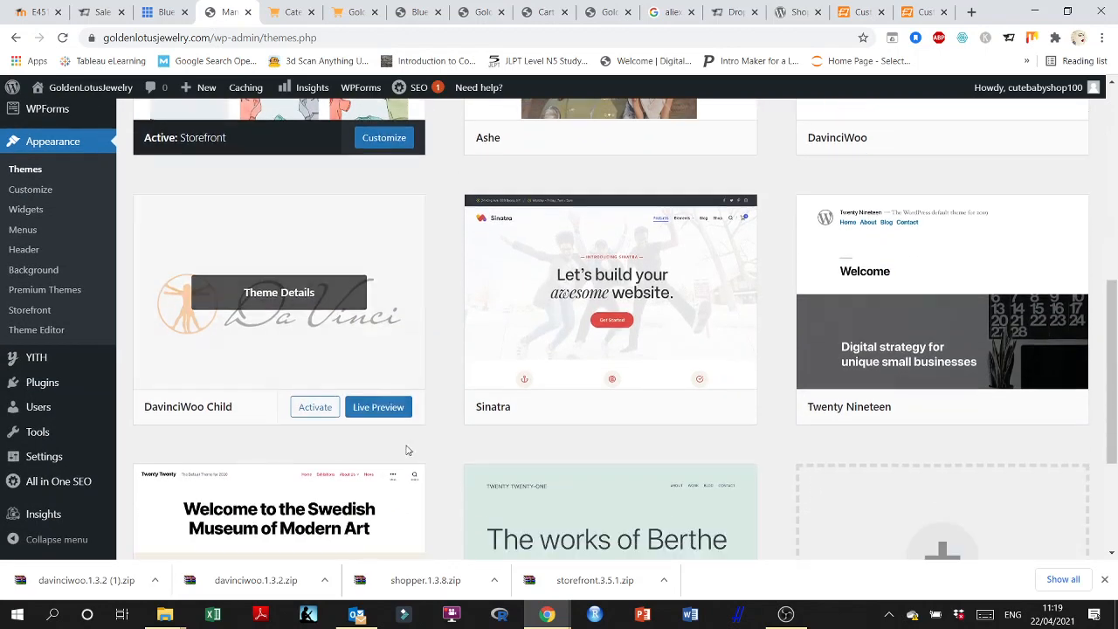
click(312, 408)
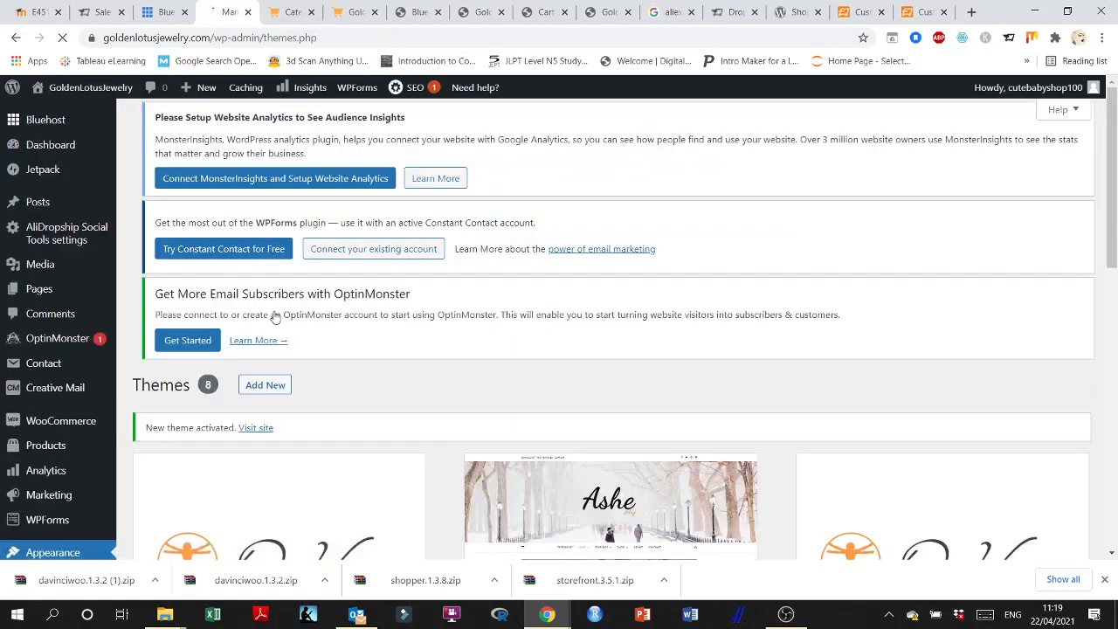
scroll(667, 376, down, 3)
scroll(632, 375, down, 3)
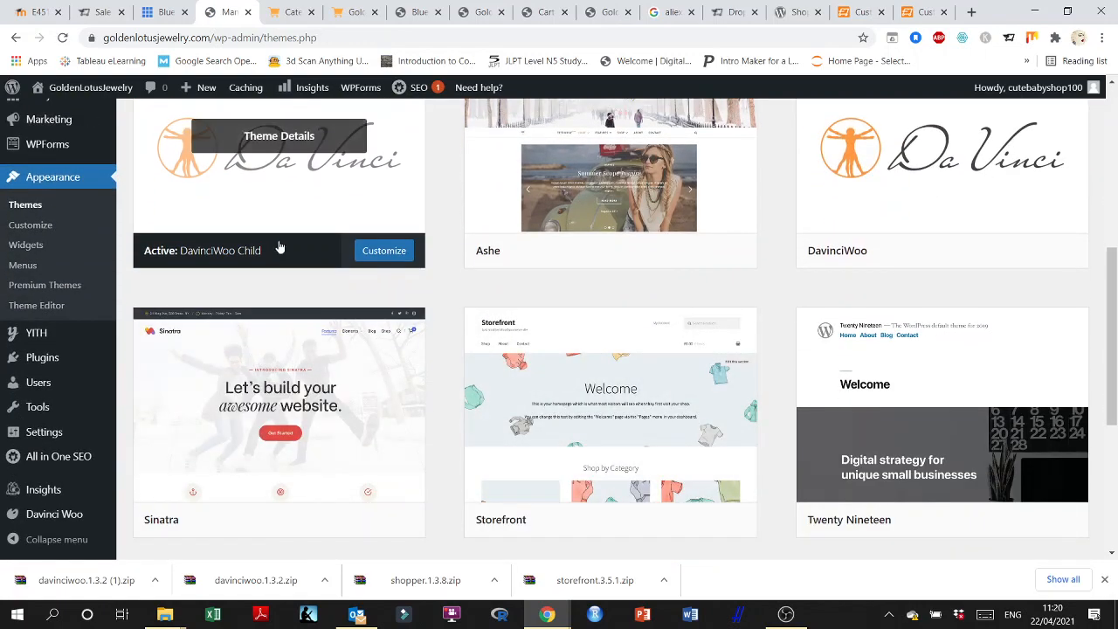
- Open a live preview of the Storefront theme and look through the homepage to its Shop by Category section
scroll(270, 232, up, 2)
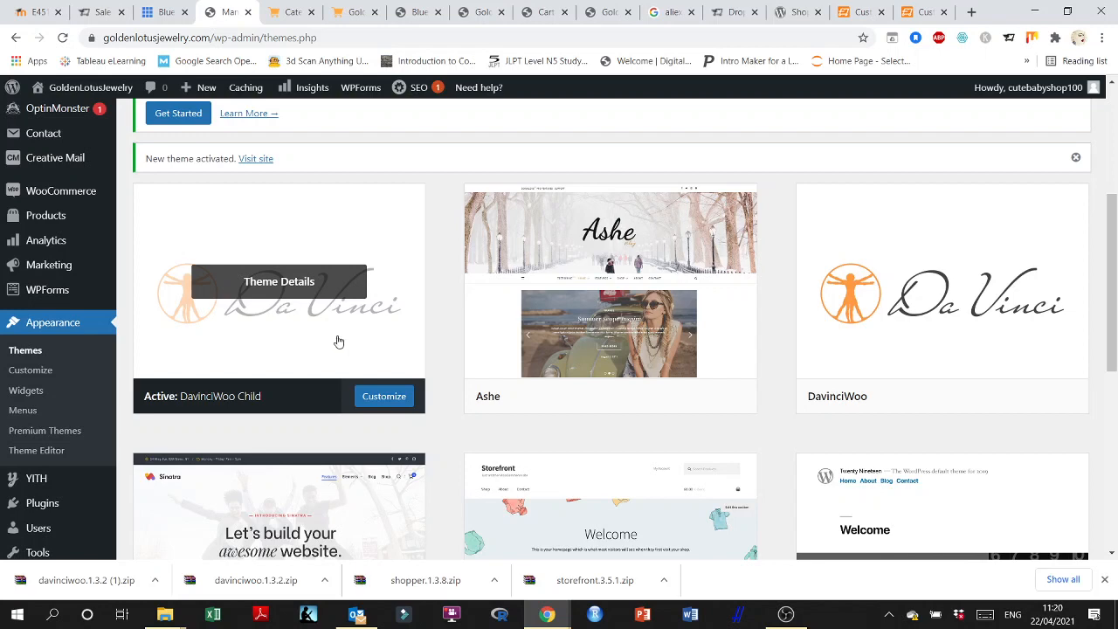
scroll(340, 338, down, 3)
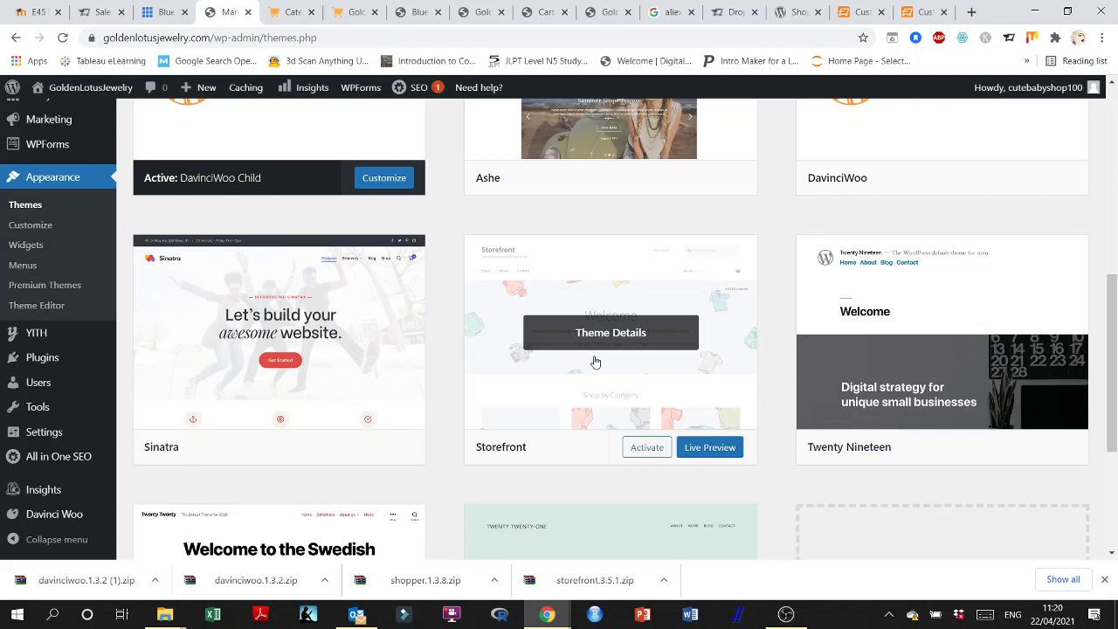
scroll(367, 302, up, 3)
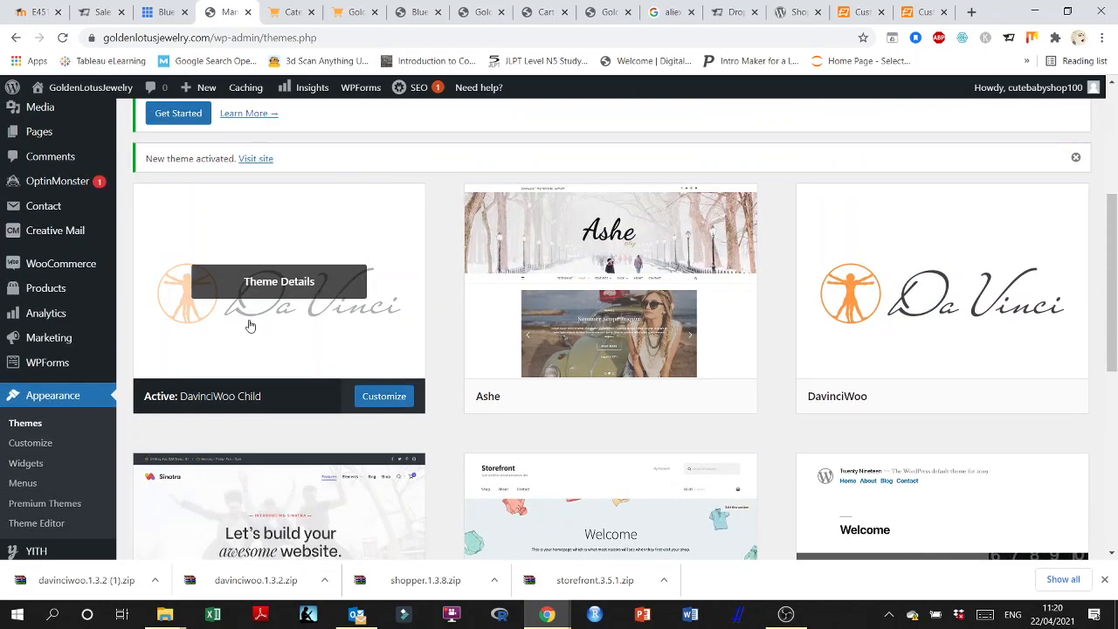
scroll(250, 326, down, 2)
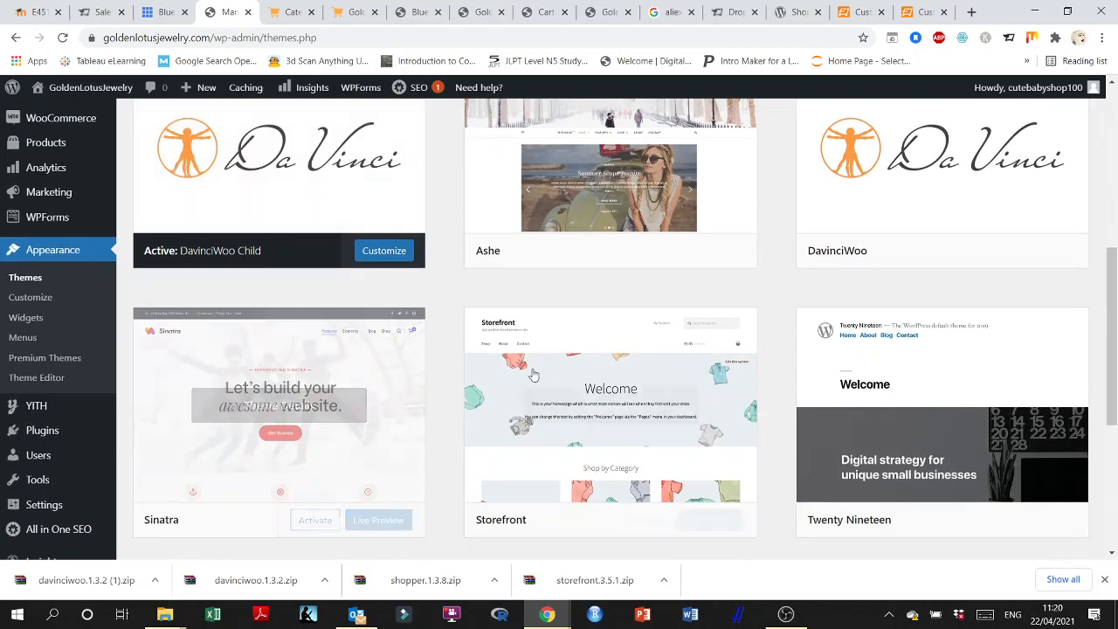
scroll(614, 446, down, 1)
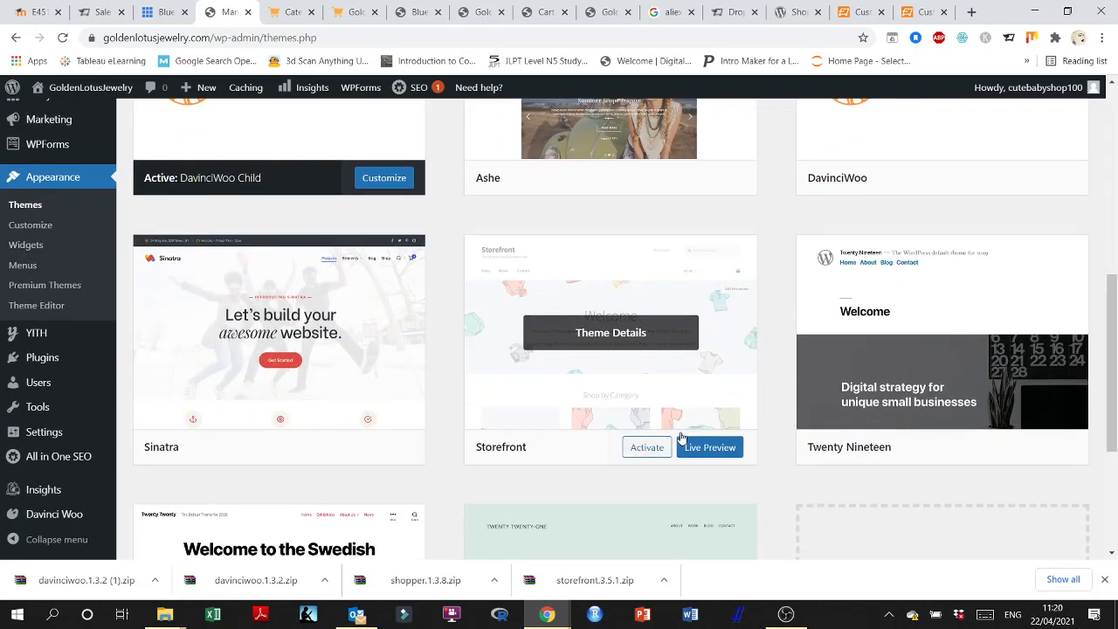
click(706, 451)
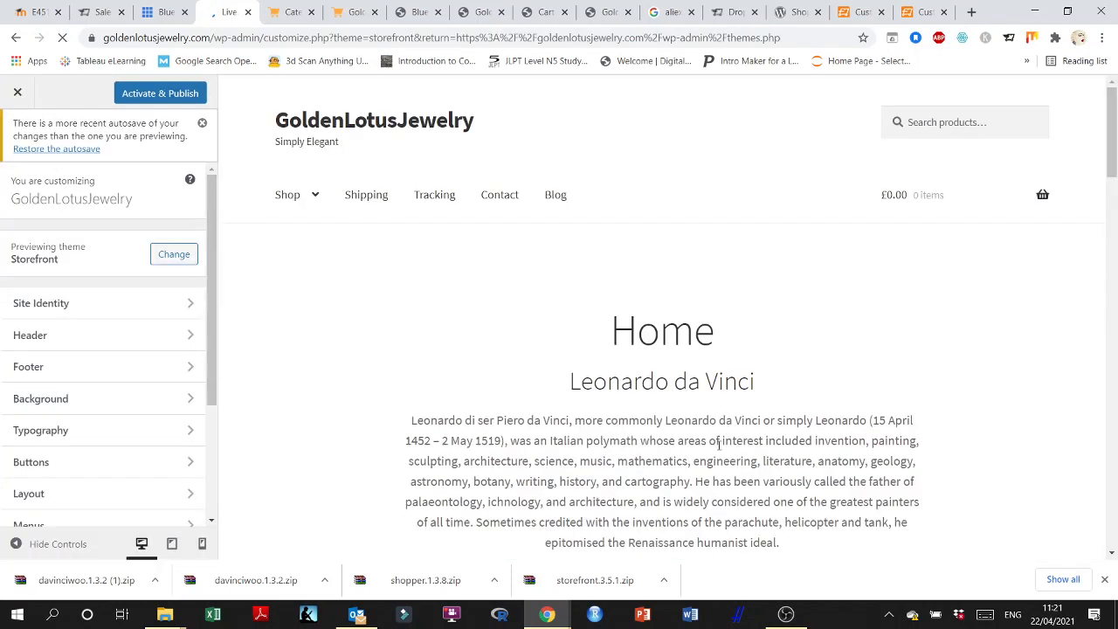
scroll(670, 320, down, 12)
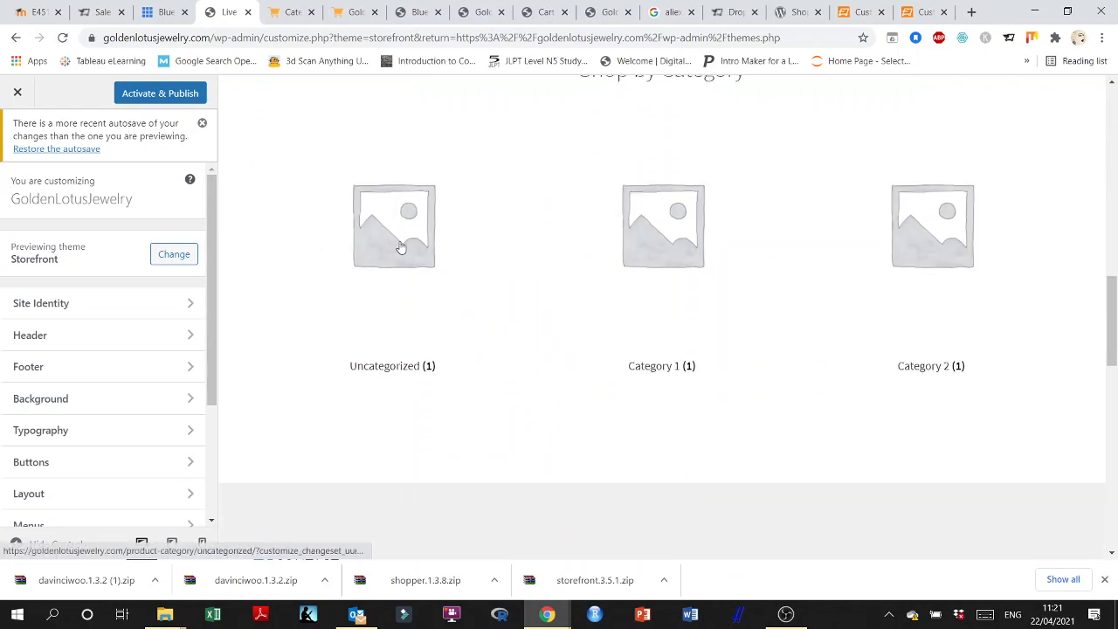
- Open Category 2 from the previewed Storefront homepage and check the category page for products
click(952, 256)
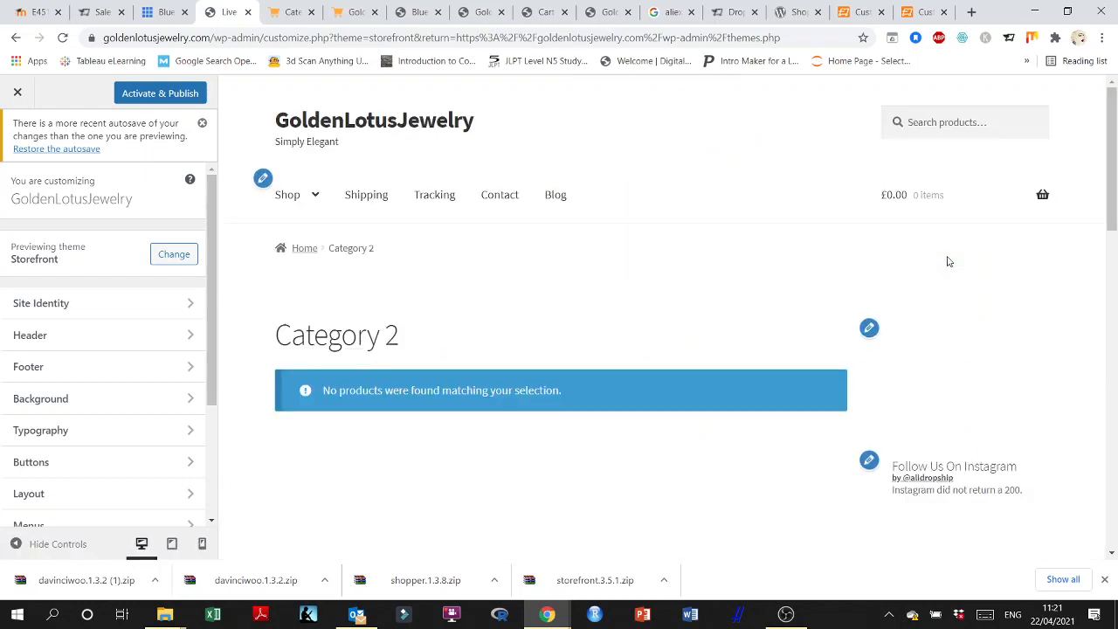
scroll(333, 290, down, 3)
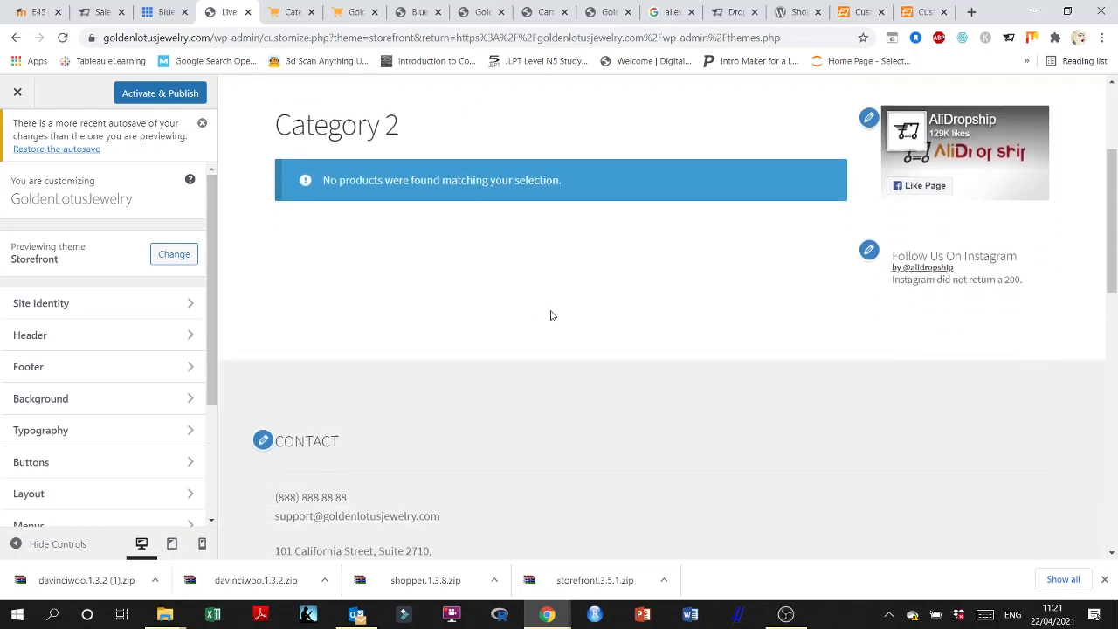
scroll(436, 299, up, 1)
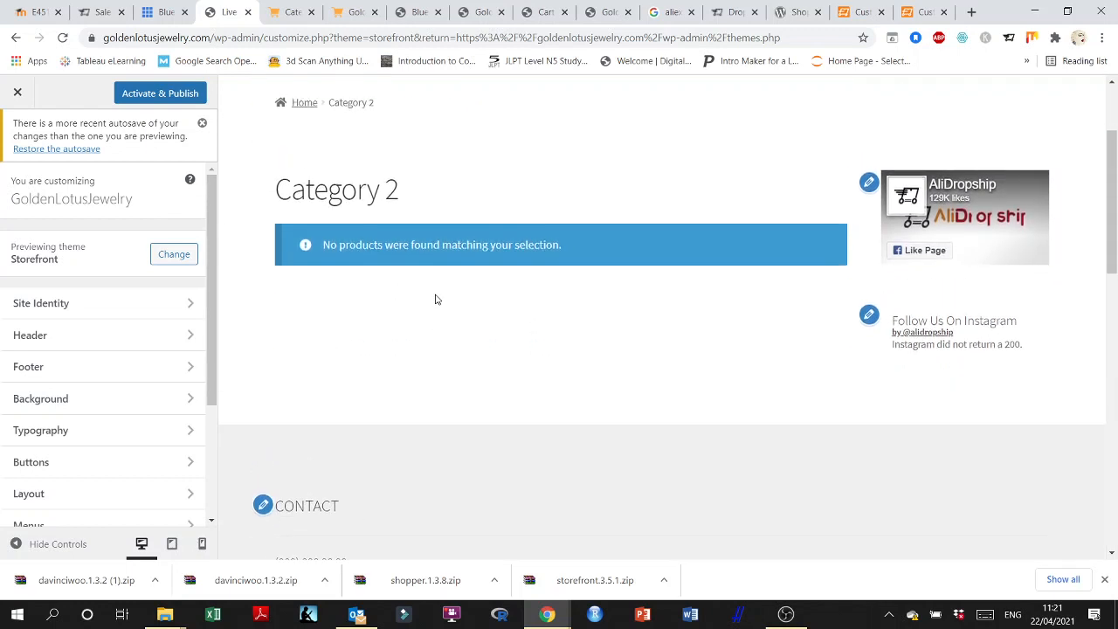
scroll(449, 314, up, 2)
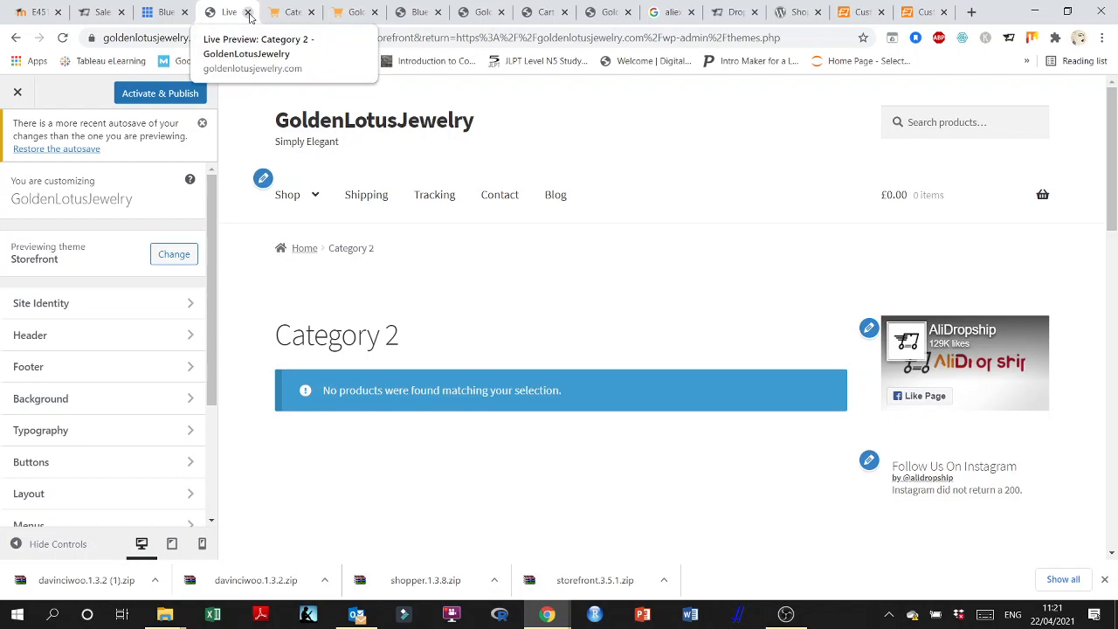
- Leave the Storefront live preview and look through the store's homepage under the active DavinciWoo Child theme
click(16, 38)
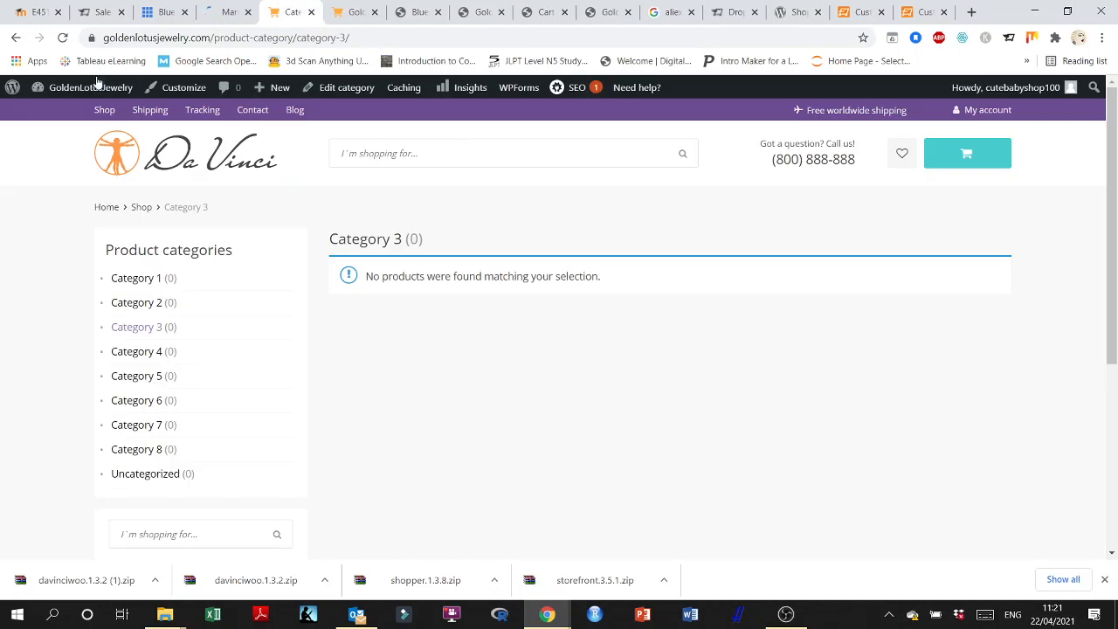
click(96, 87)
click(204, 163)
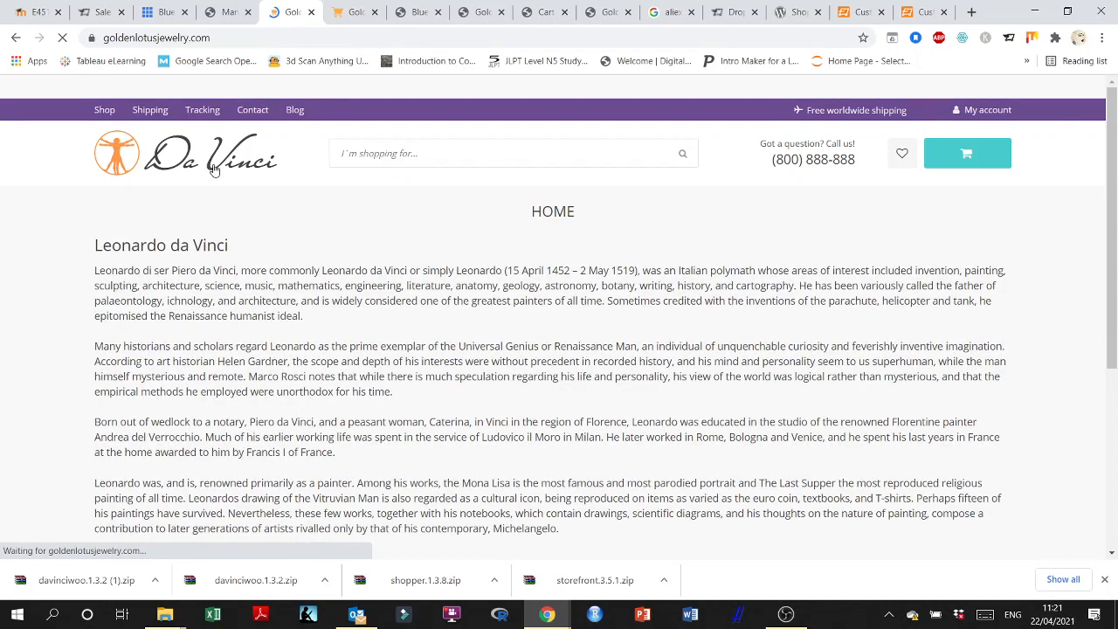
click(186, 160)
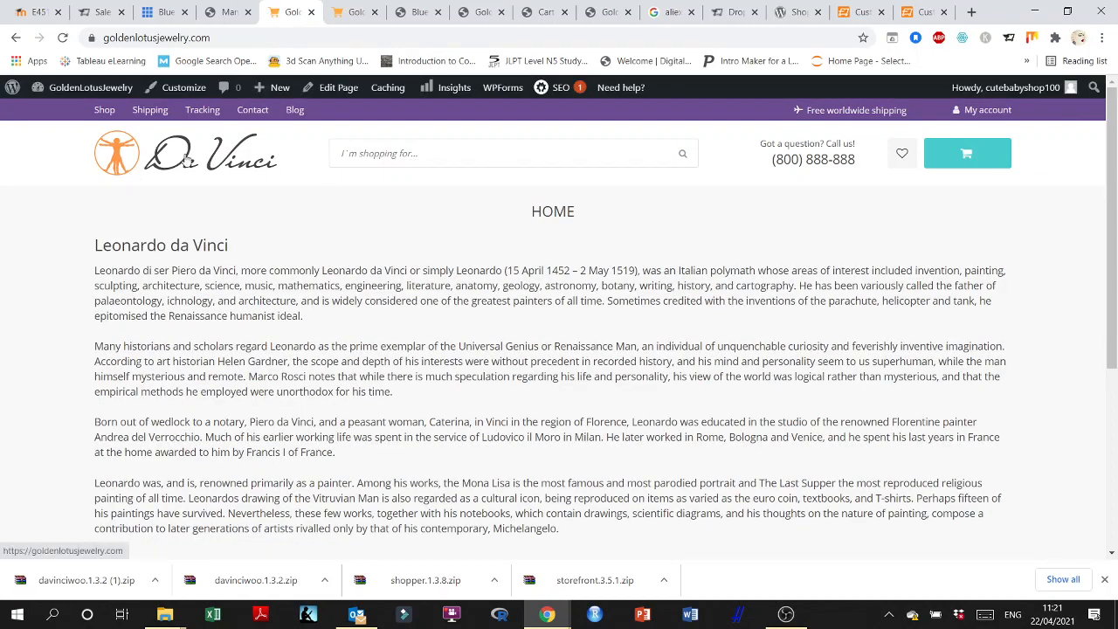
scroll(625, 381, down, 3)
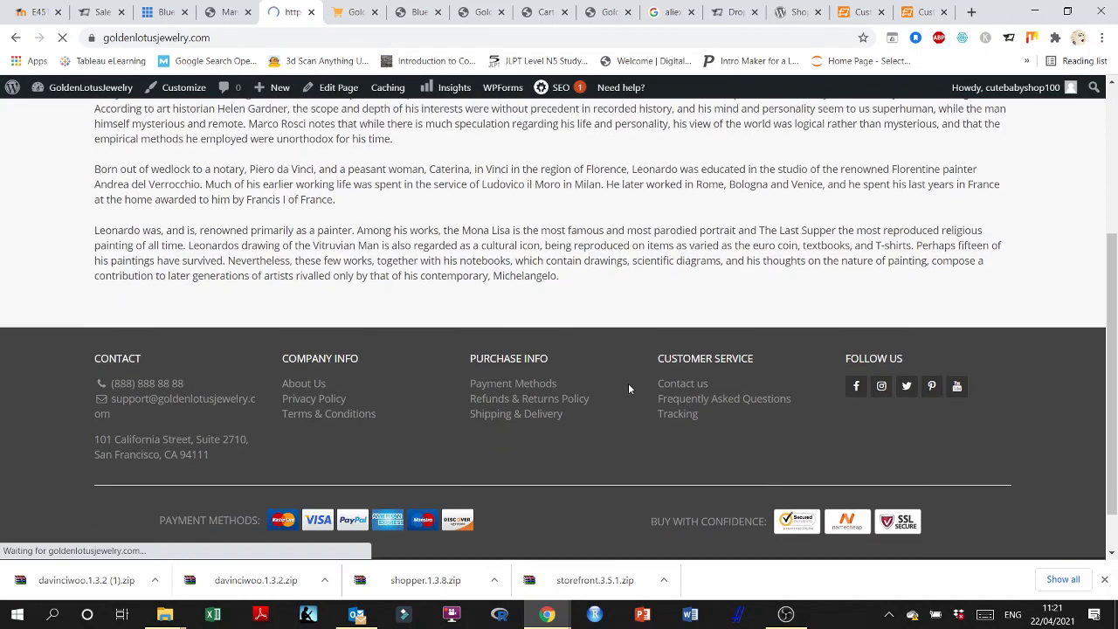
scroll(629, 388, down, 4)
scroll(631, 390, up, 4)
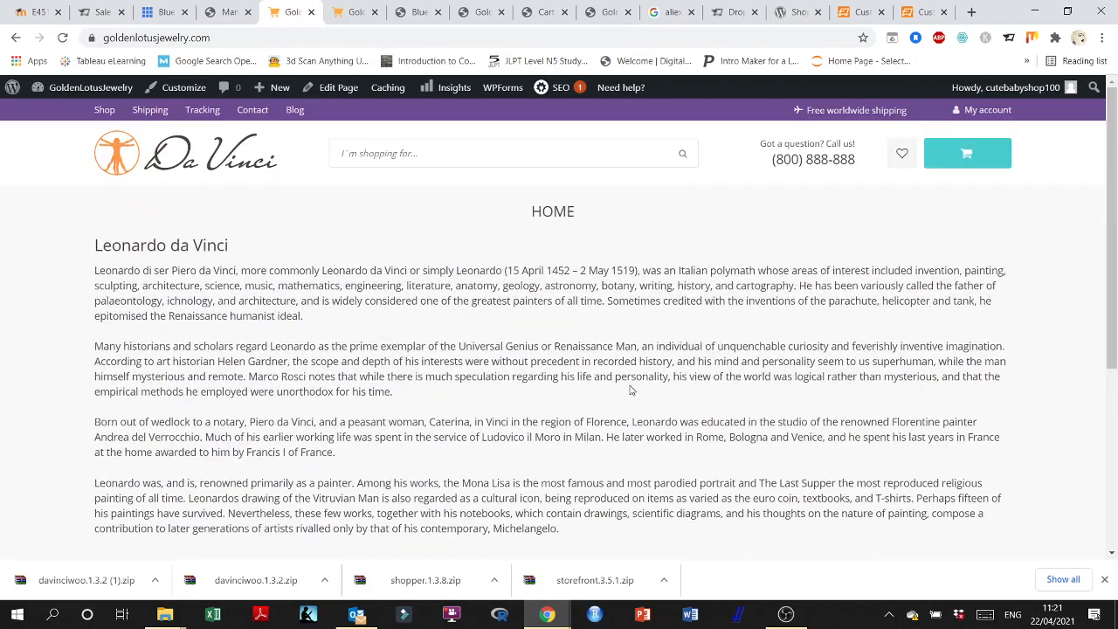
- Open the Davinci Woo theme's general settings from the site administration and review the list of required and recommended plugins
click(229, 12)
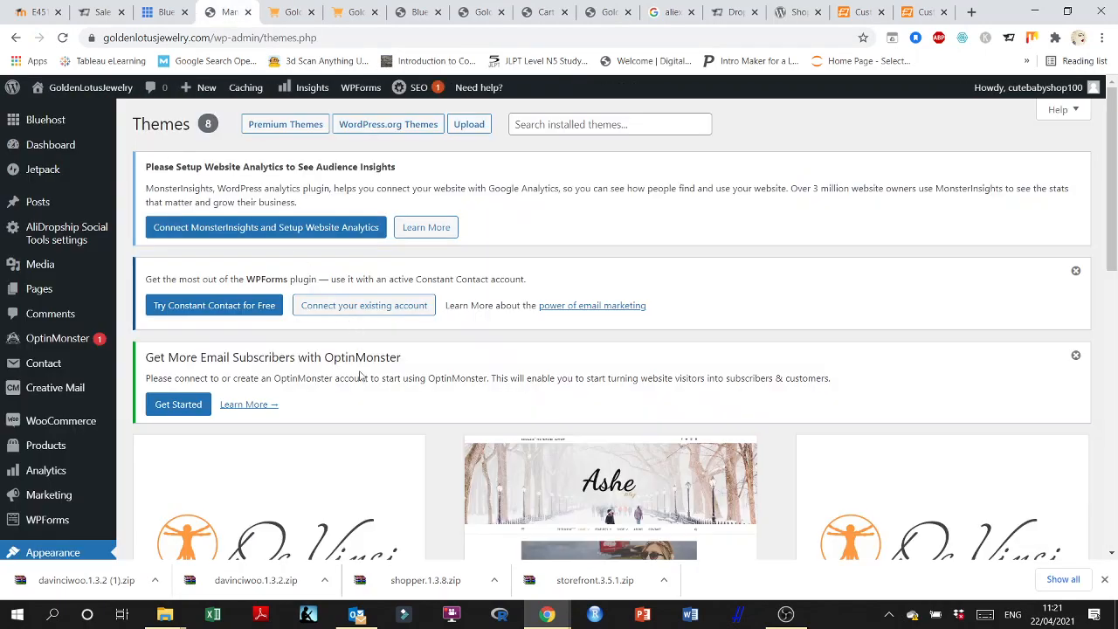
scroll(359, 376, down, 4)
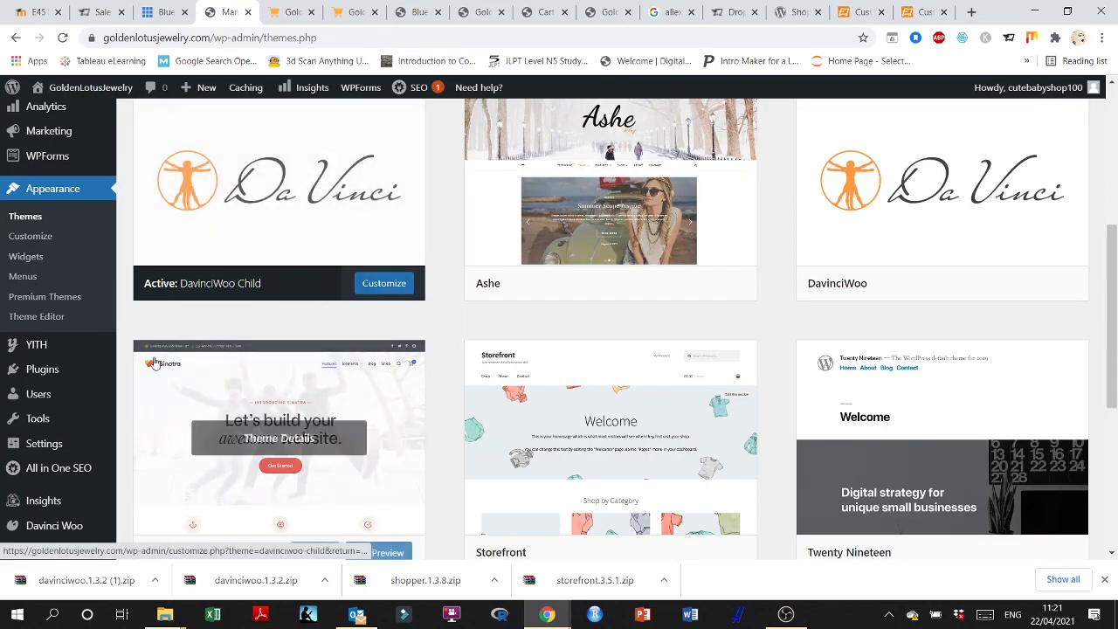
scroll(153, 363, down, 3)
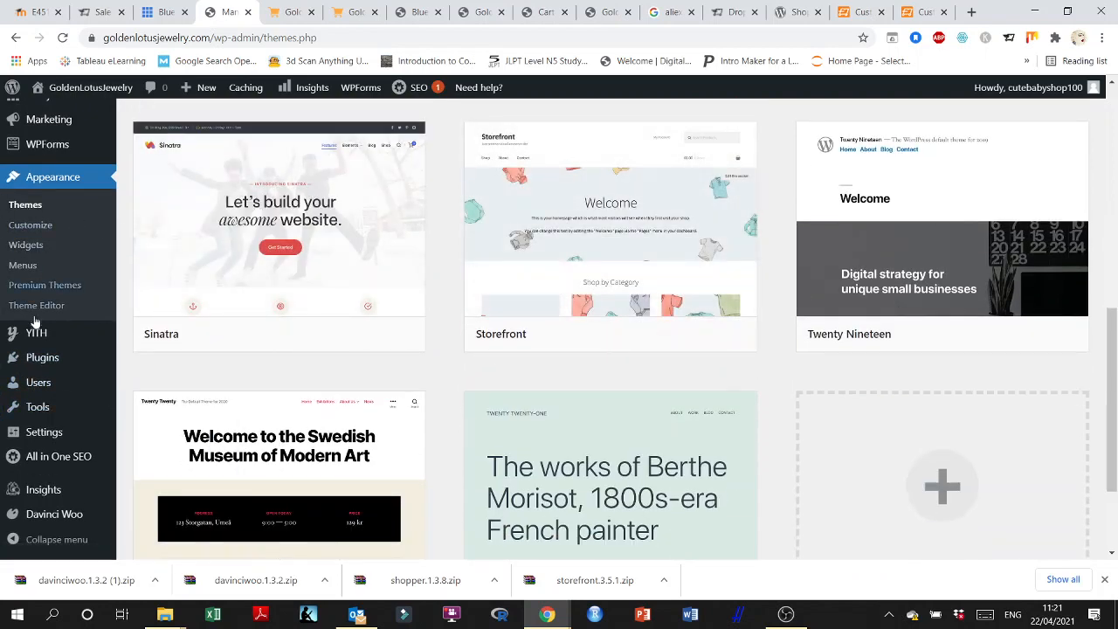
scroll(35, 323, down, 2)
click(50, 519)
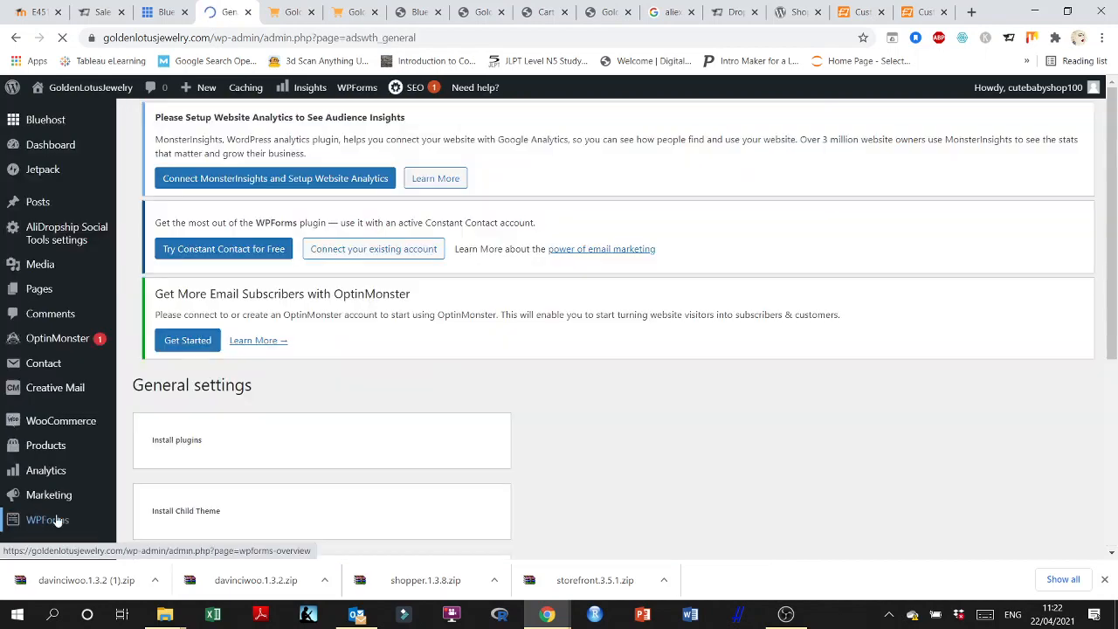
scroll(613, 445, down, 2)
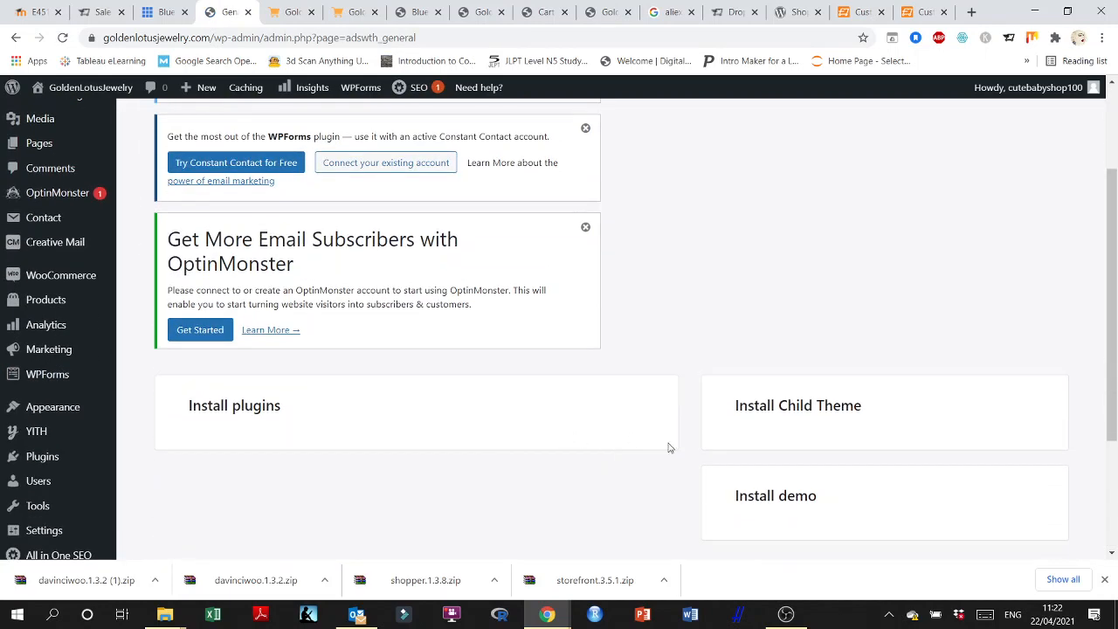
click(631, 426)
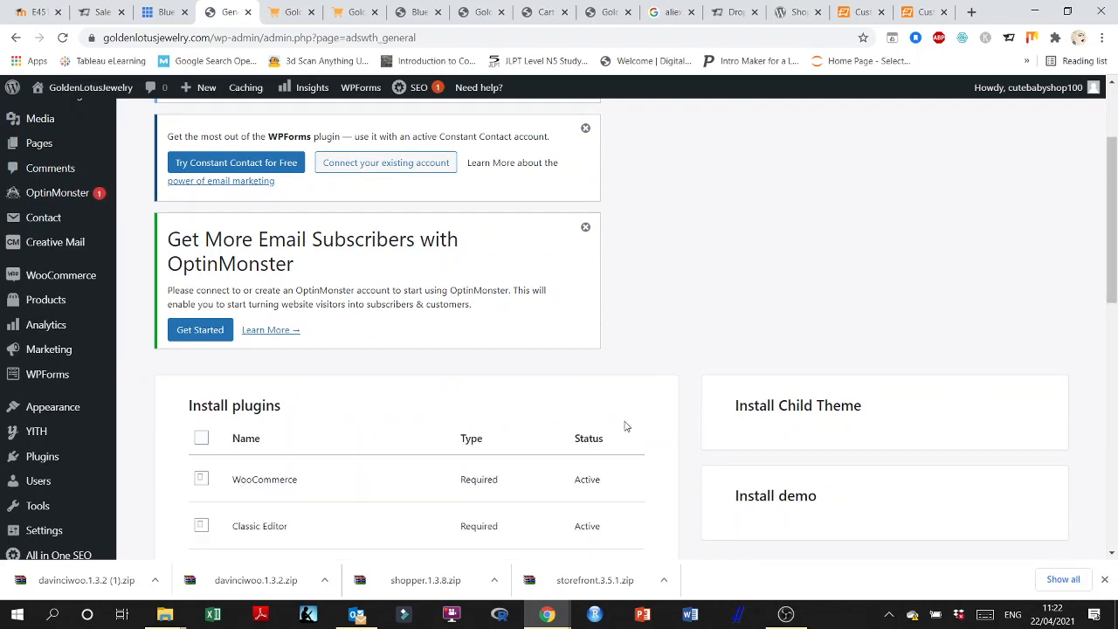
scroll(552, 294, down, 4)
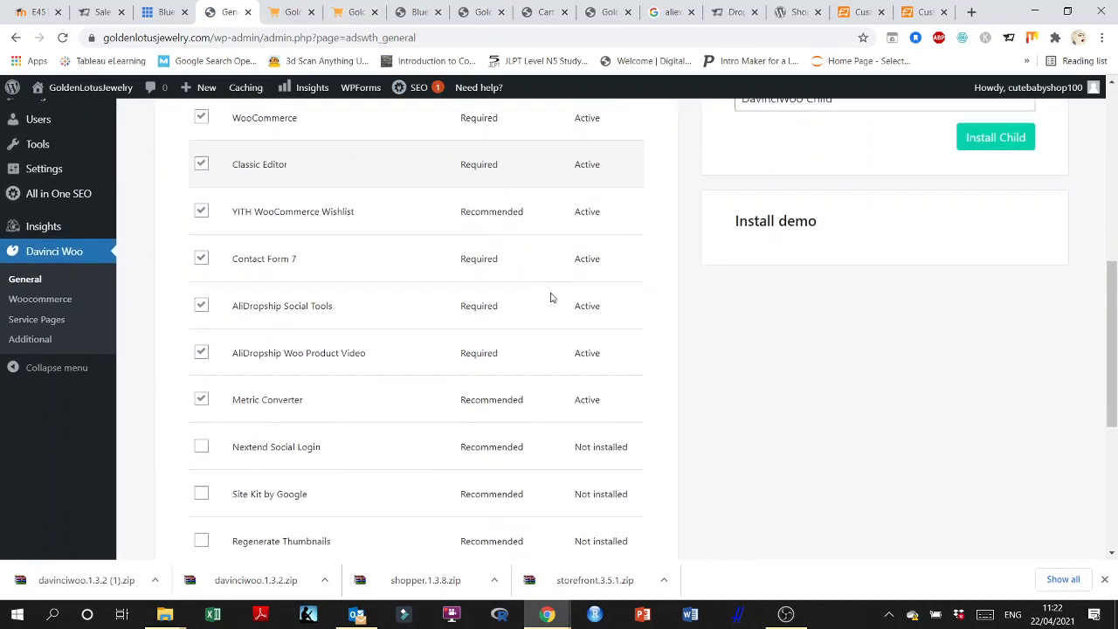
scroll(709, 341, up, 3)
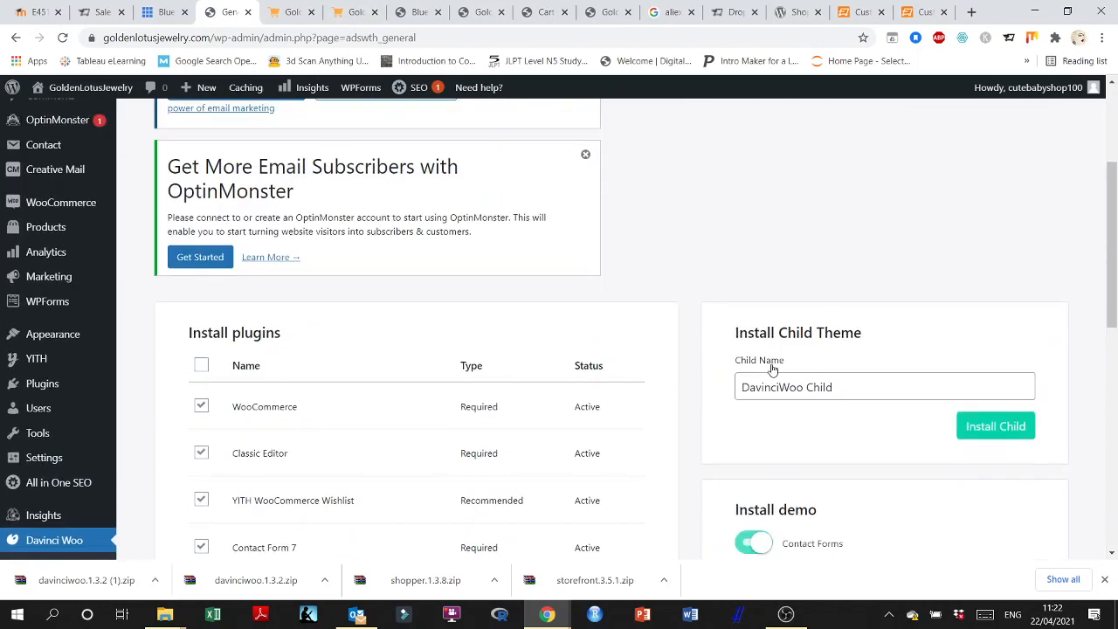
- Try to install a child theme named DavinciWoo Child
click(993, 426)
scroll(891, 370, down, 2)
scroll(891, 369, down, 1)
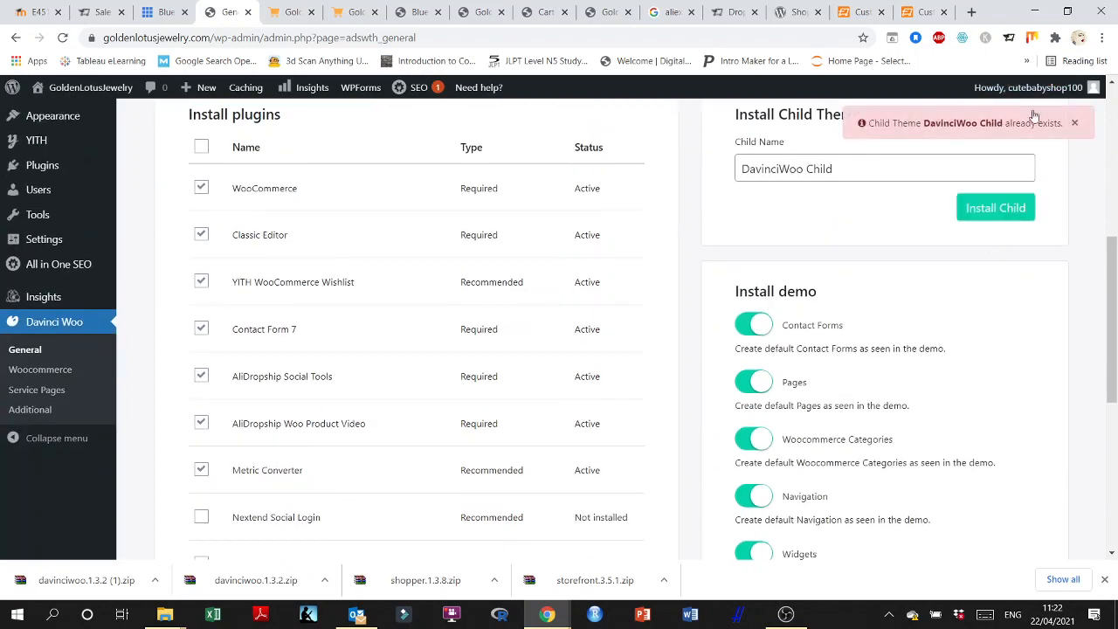
- Install the Davinci Woo demo content with contact forms, pages, WooCommerce categories, navigation, widgets and settings enabled, and dismiss the child theme notice
scroll(829, 498, down, 3)
click(993, 421)
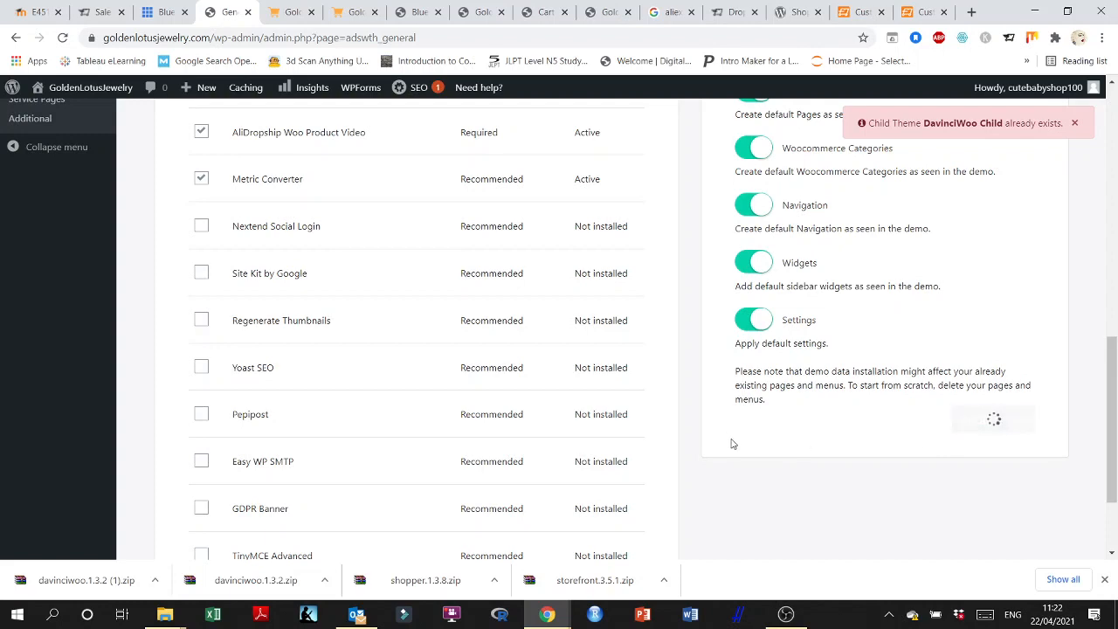
scroll(917, 371, up, 2)
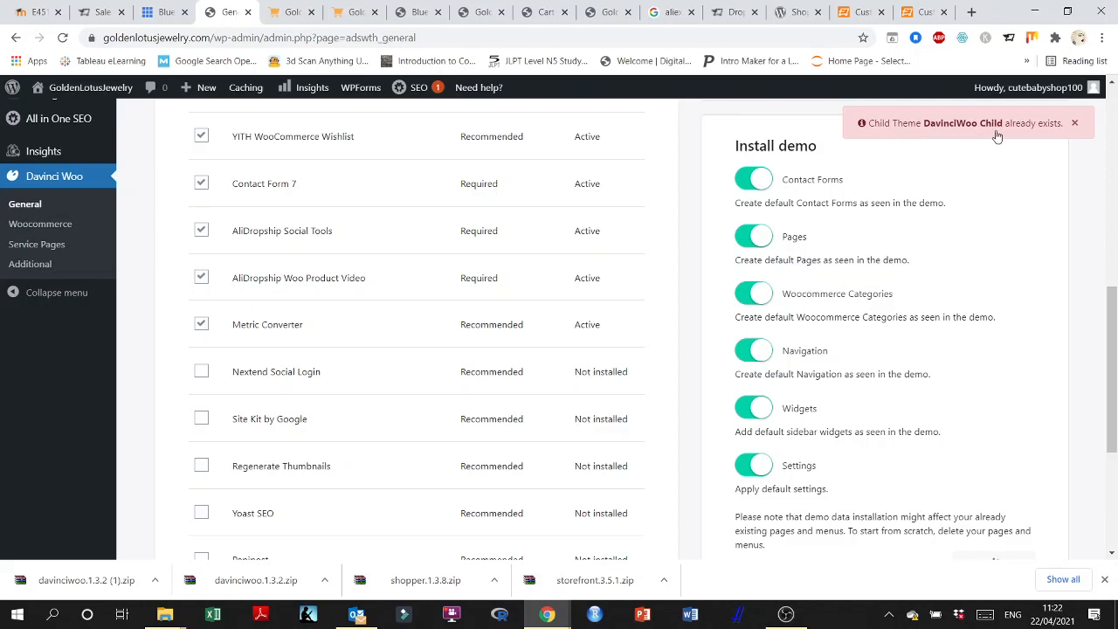
click(1075, 123)
scroll(1026, 432, down, 3)
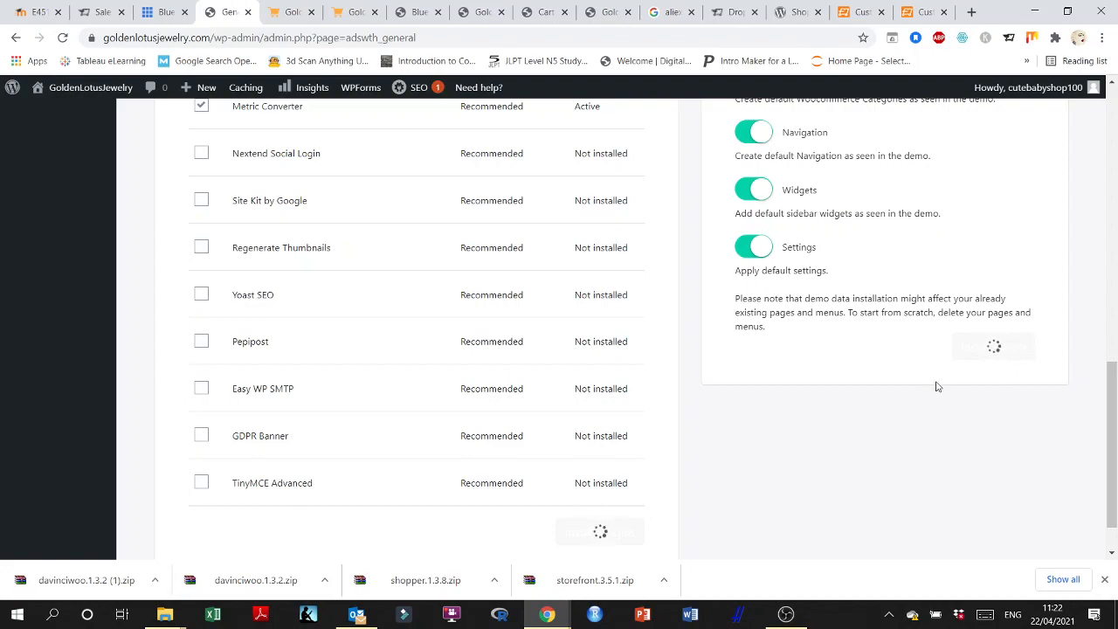
scroll(948, 385, up, 8)
scroll(938, 386, down, 9)
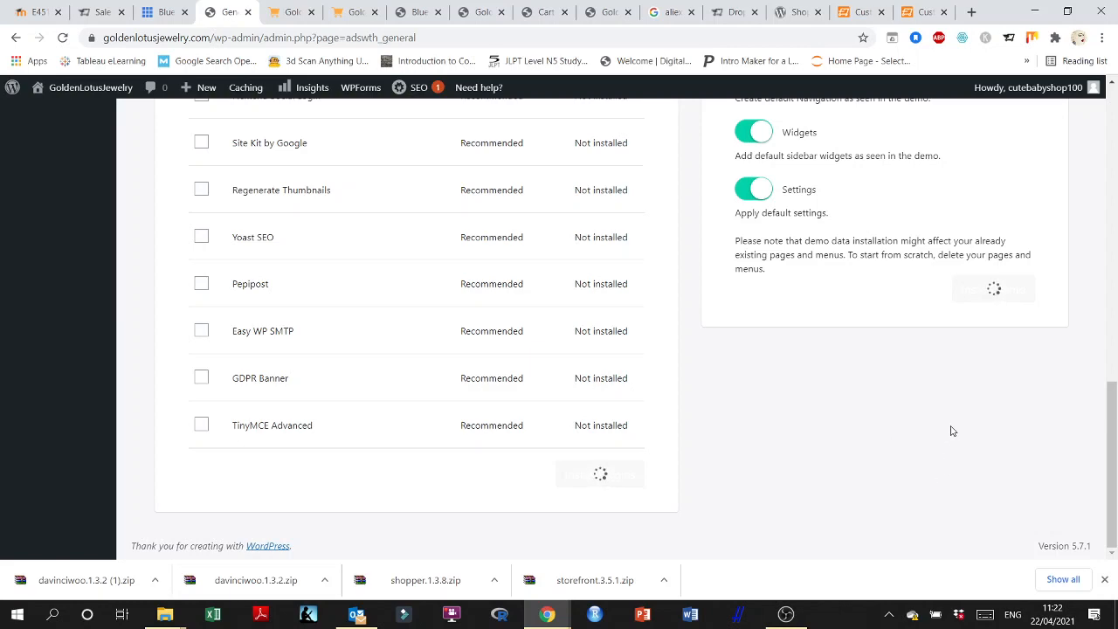
scroll(952, 431, up, 2)
scroll(904, 424, up, 10)
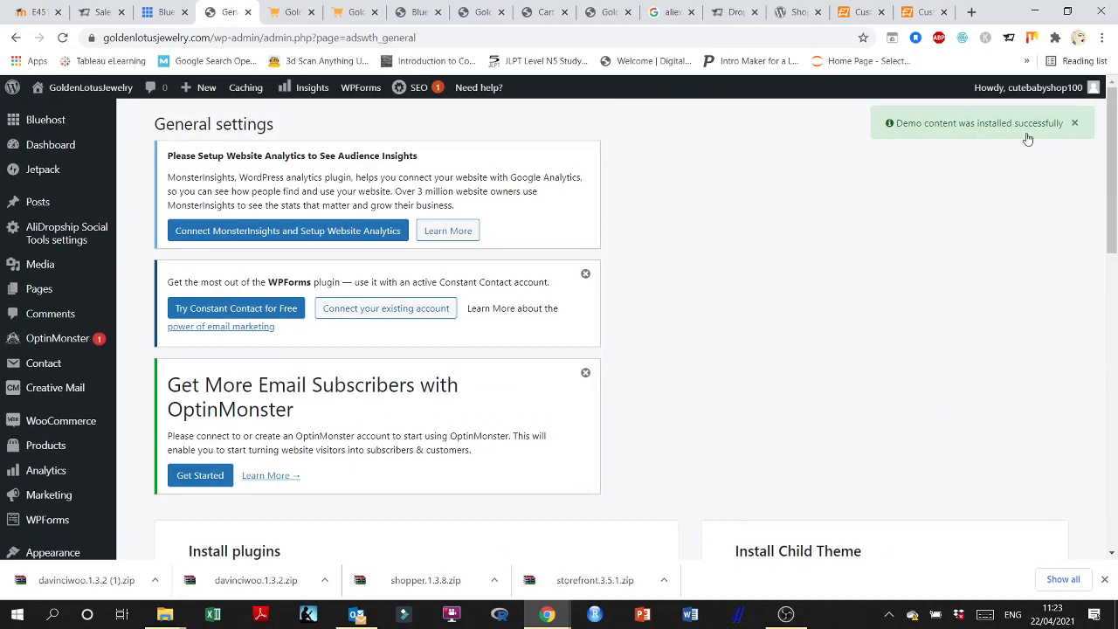
- Open the live GoldenLotusJewelry site in a new browser tab and close the two older store tabs
mouse_move(85, 90)
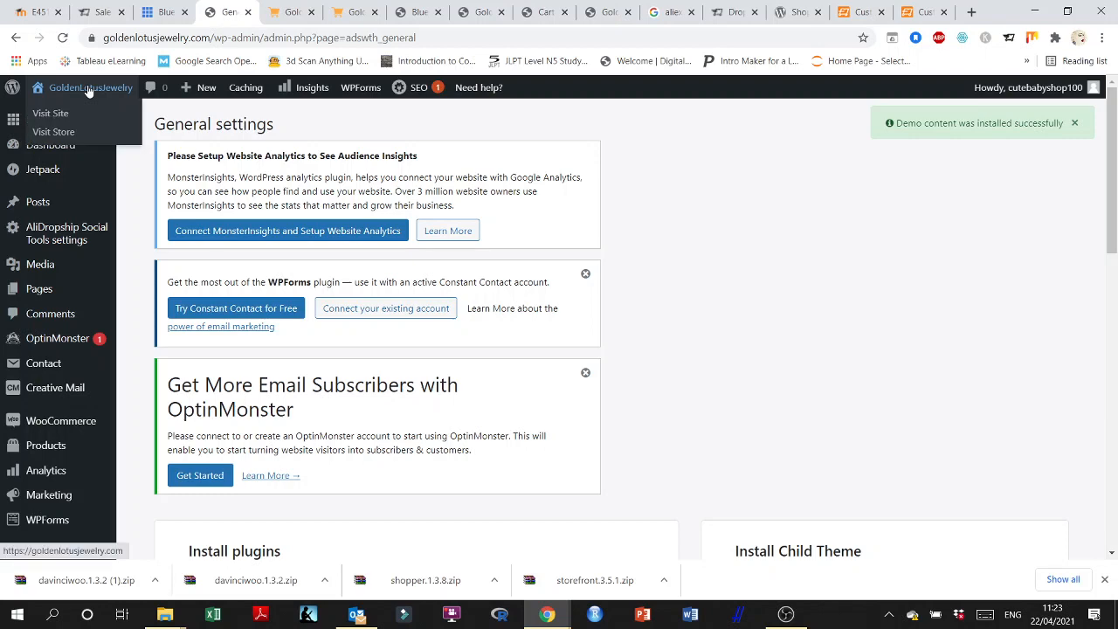
right_click(54, 116)
click(85, 127)
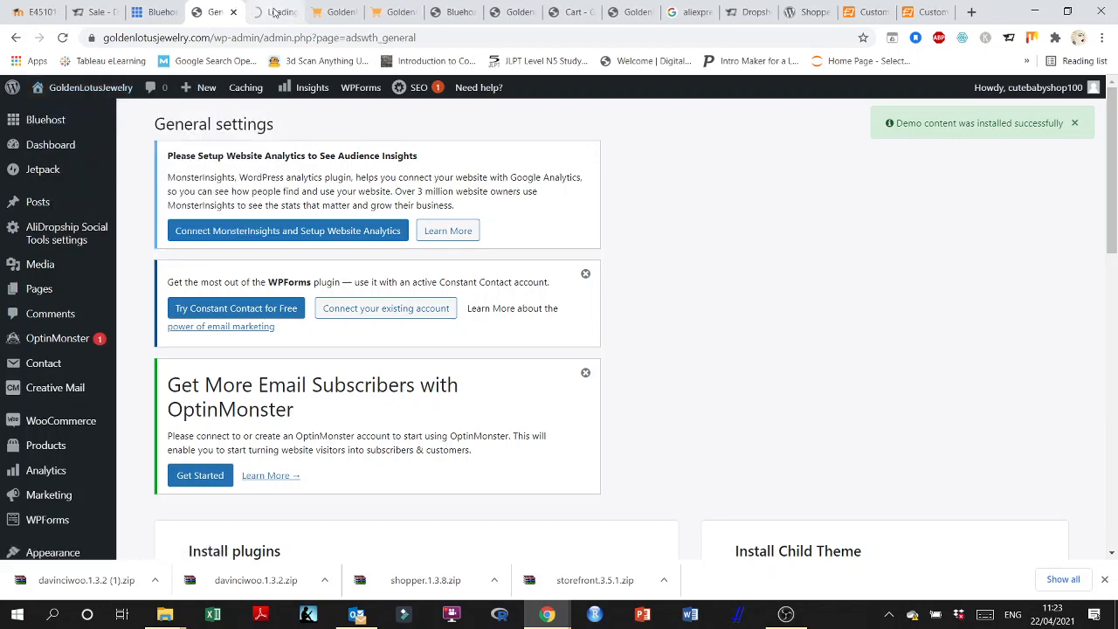
click(349, 12)
click(353, 12)
click(353, 12)
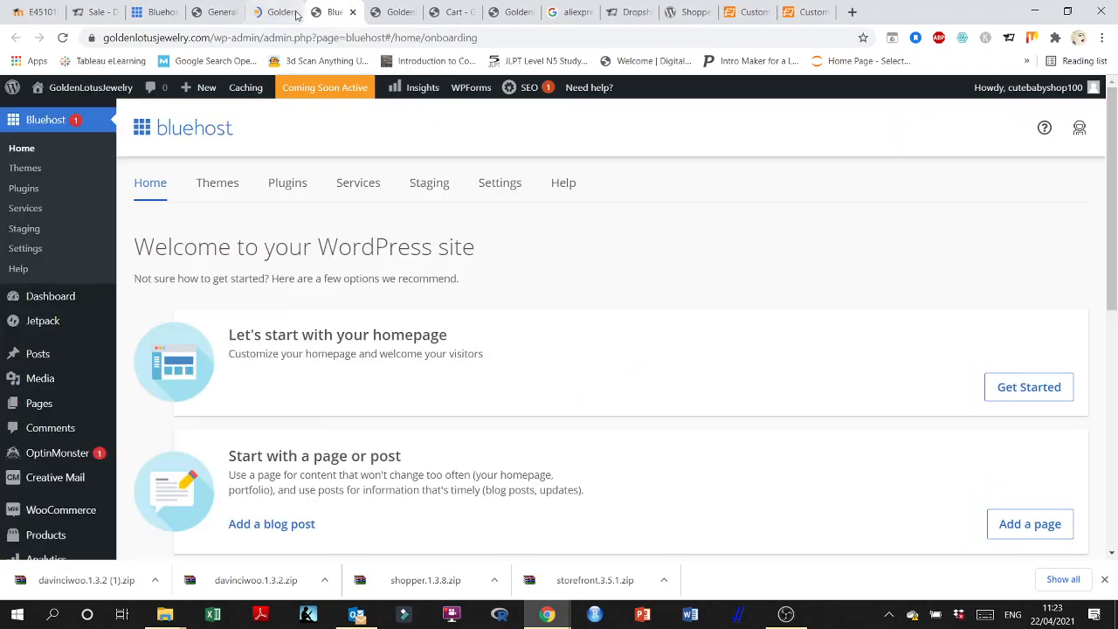
click(280, 11)
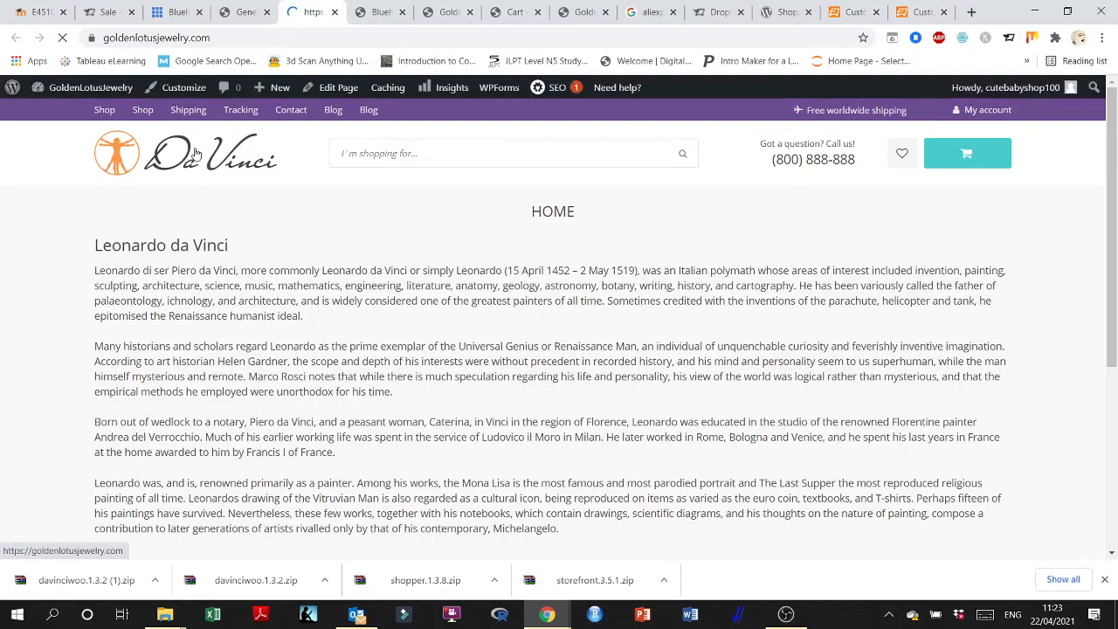
- Look through the live homepage down to its footer links and reload the page
scroll(717, 330, down, 4)
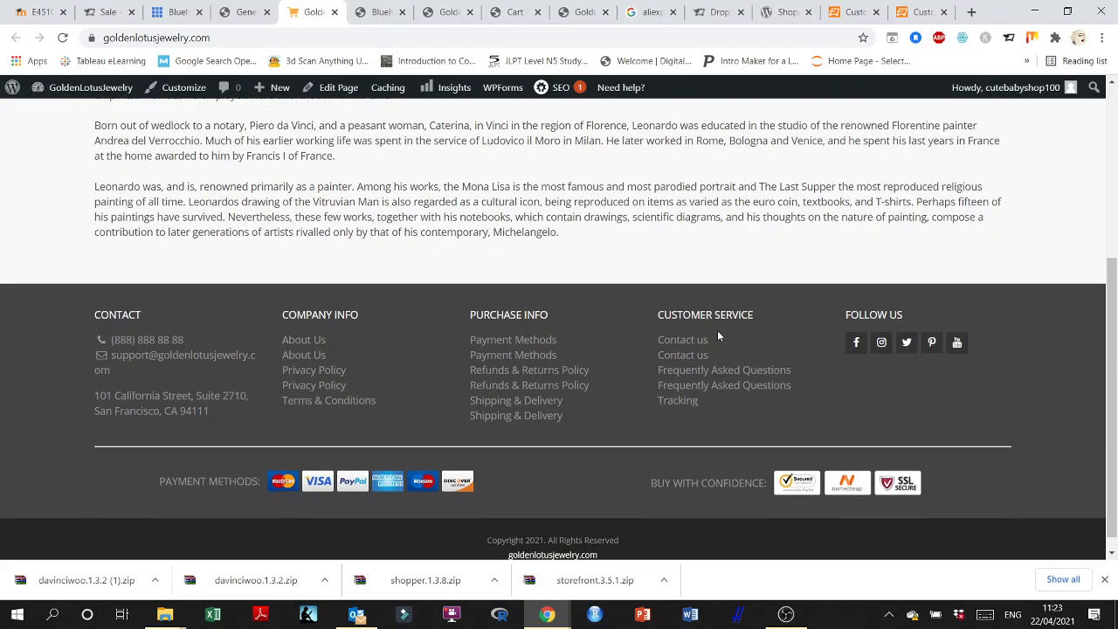
scroll(717, 330, up, 4)
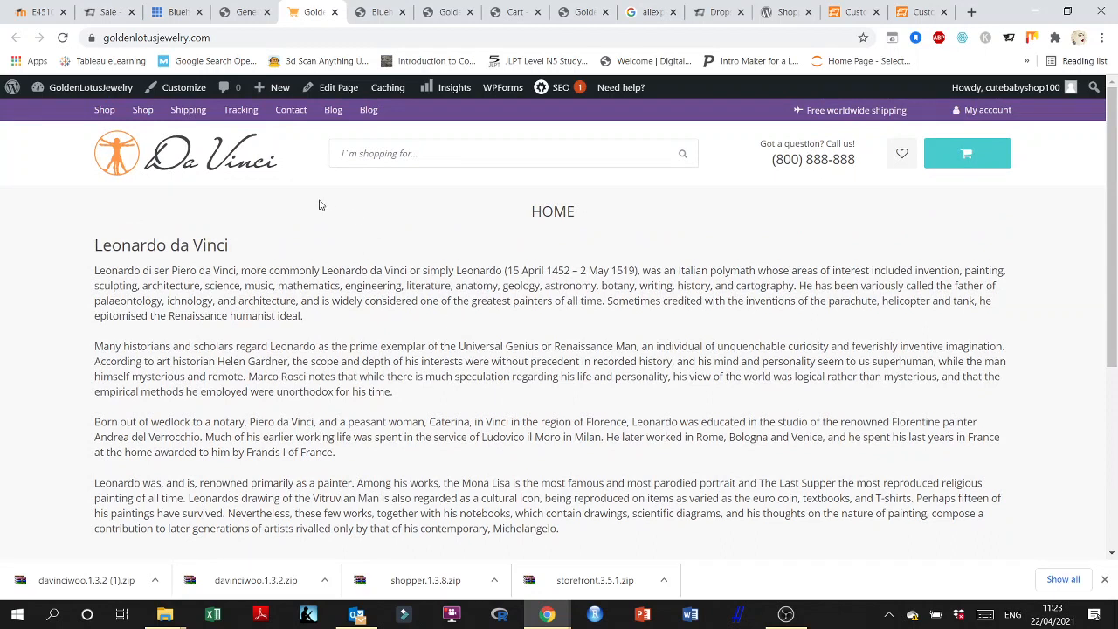
click(63, 39)
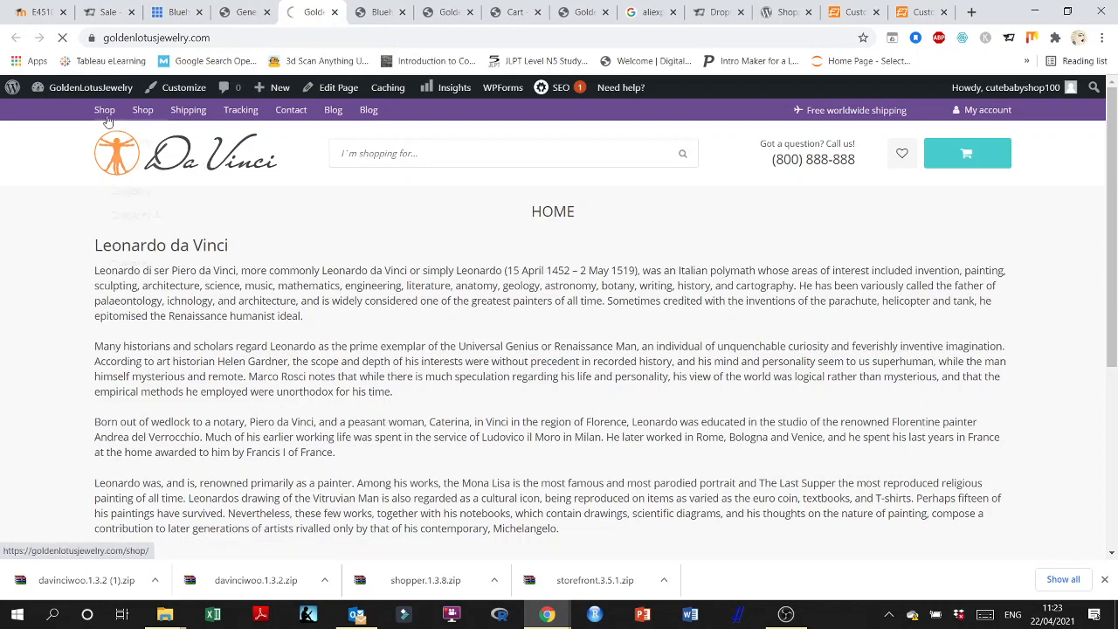
- Check the store's Shop page for products, then go back to the homepage and look through its content
mouse_move(103, 116)
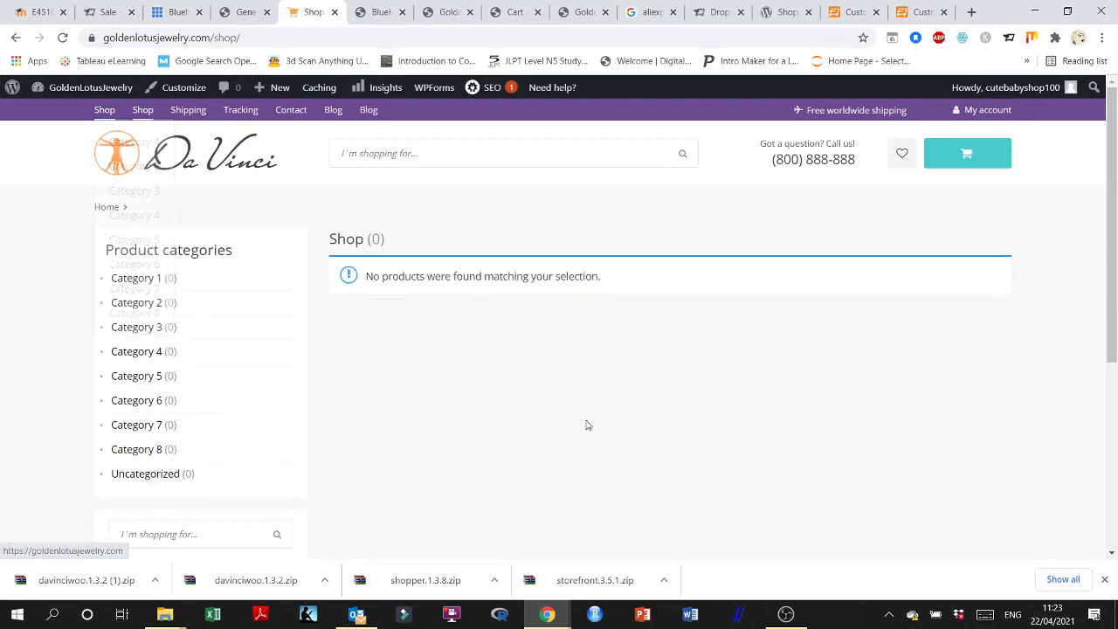
scroll(509, 398, down, 2)
scroll(508, 398, up, 2)
click(241, 163)
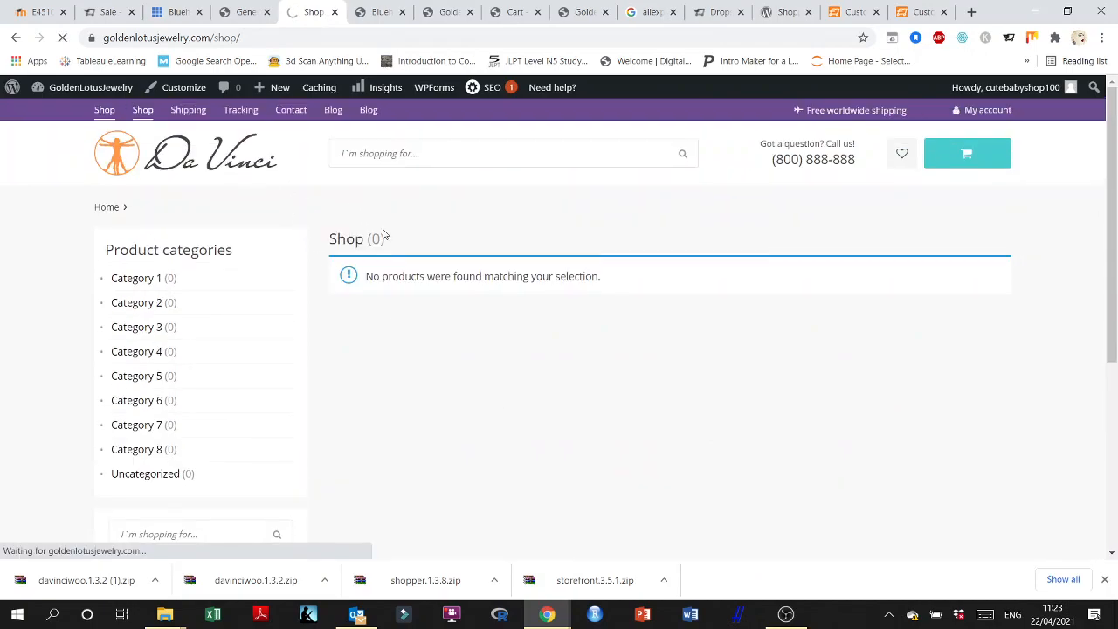
scroll(481, 283, down, 4)
scroll(487, 282, up, 2)
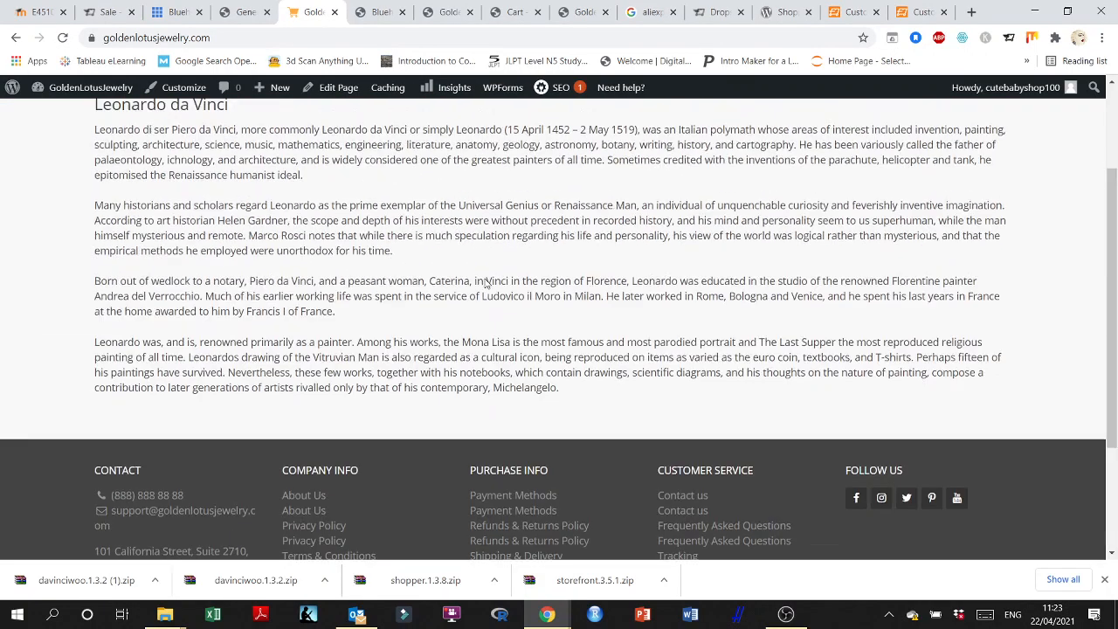
scroll(487, 282, up, 2)
- Recheck the plugin, child theme and demo sections in the Davinci Woo general settings
click(247, 12)
scroll(149, 349, down, 6)
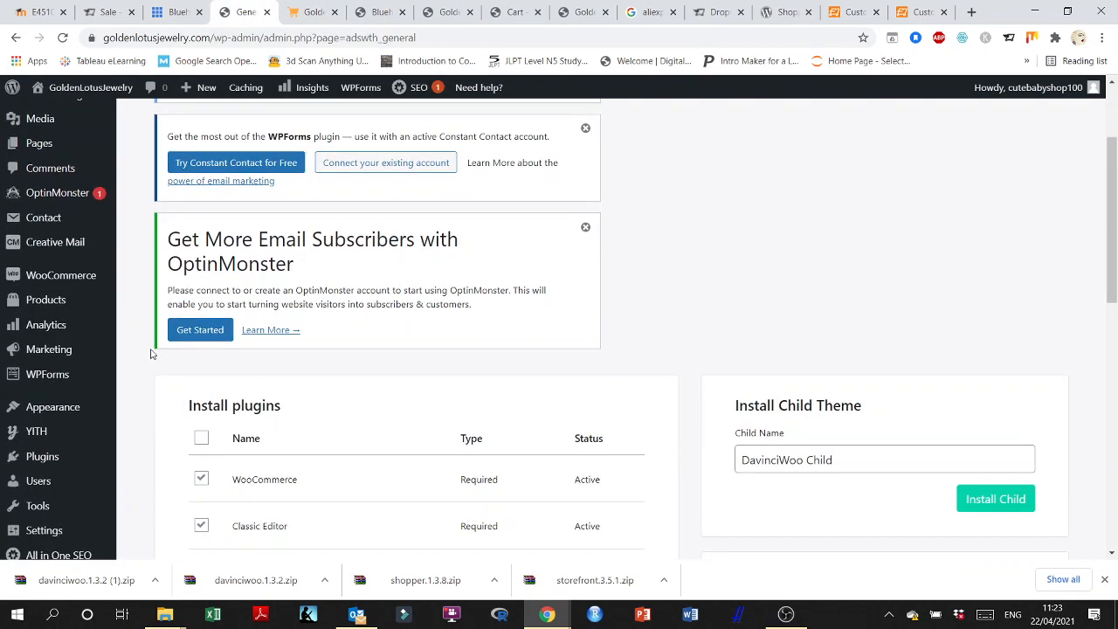
scroll(661, 334, down, 4)
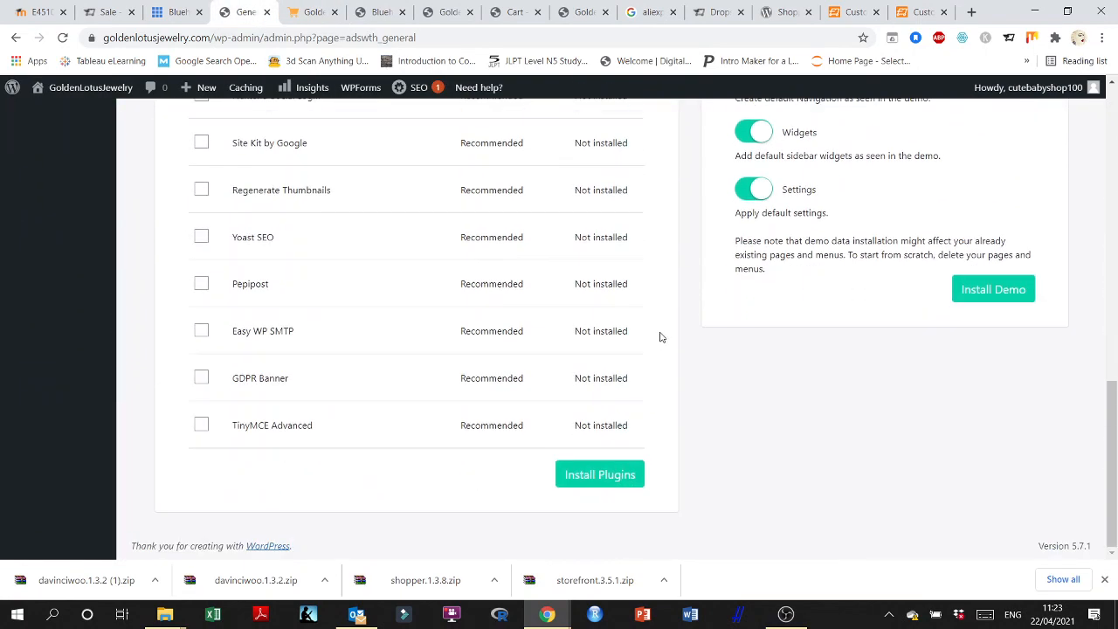
scroll(664, 337, up, 8)
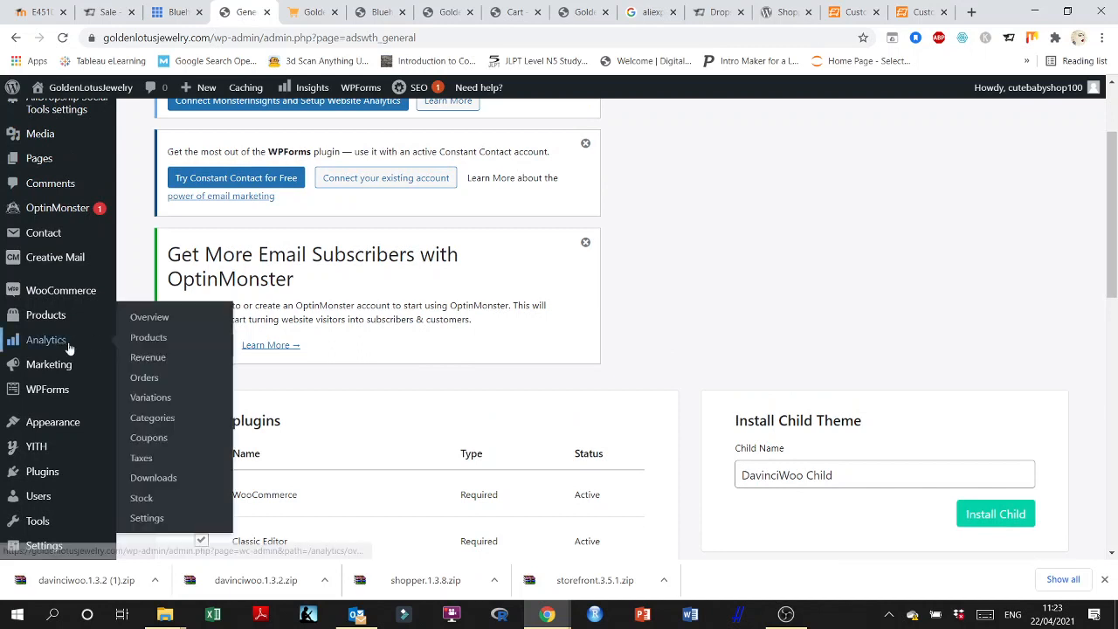
- Return to the installed themes and look over the available DavinciWoo themes
mouse_move(88, 424)
click(158, 421)
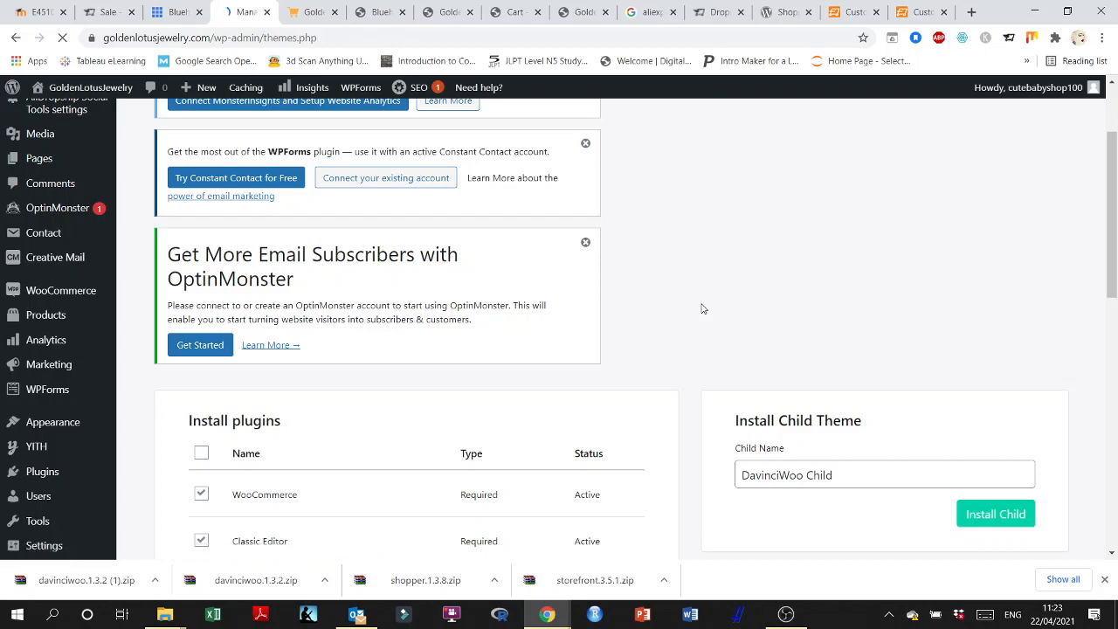
scroll(703, 308, down, 3)
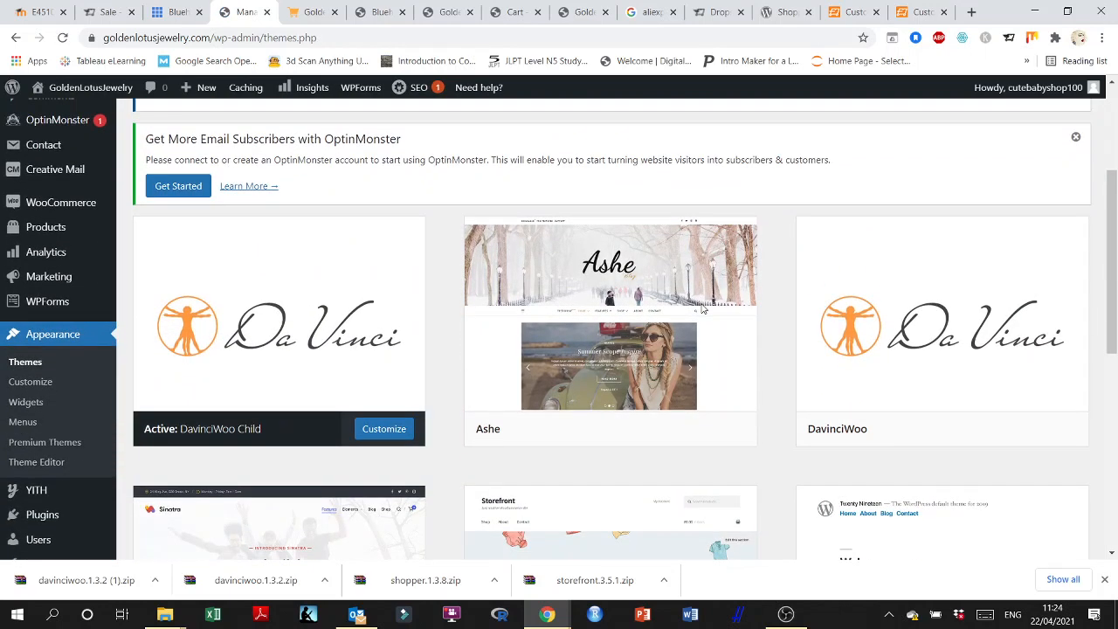
scroll(703, 309, down, 1)
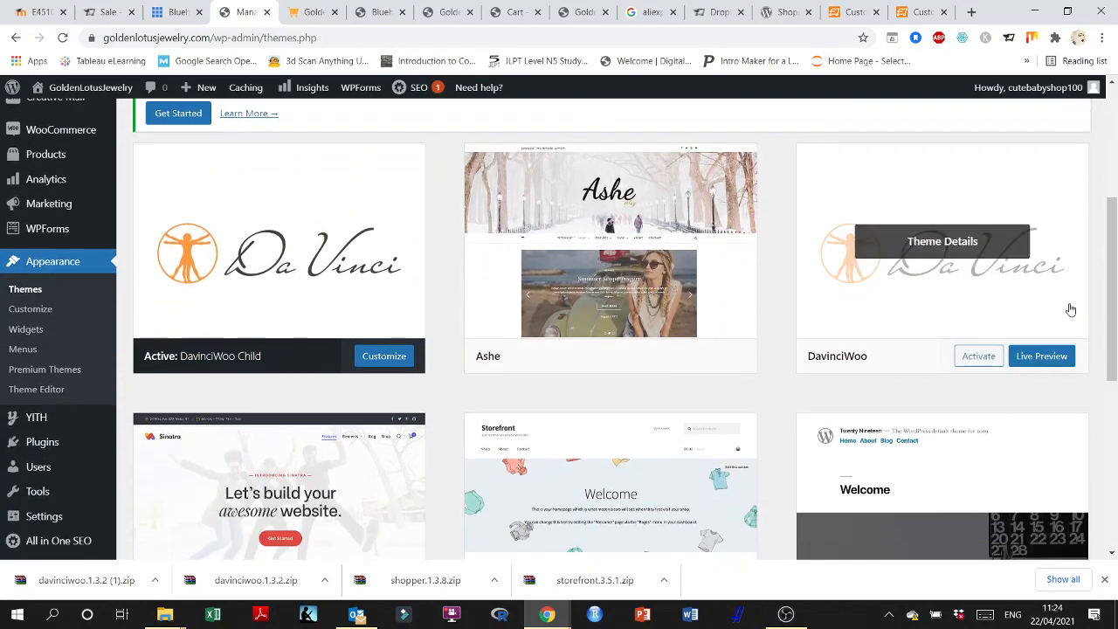
- Look through the installed themes, from the DavinciWoo entries to Storefront and the default WordPress themes
scroll(1011, 288, up, 1)
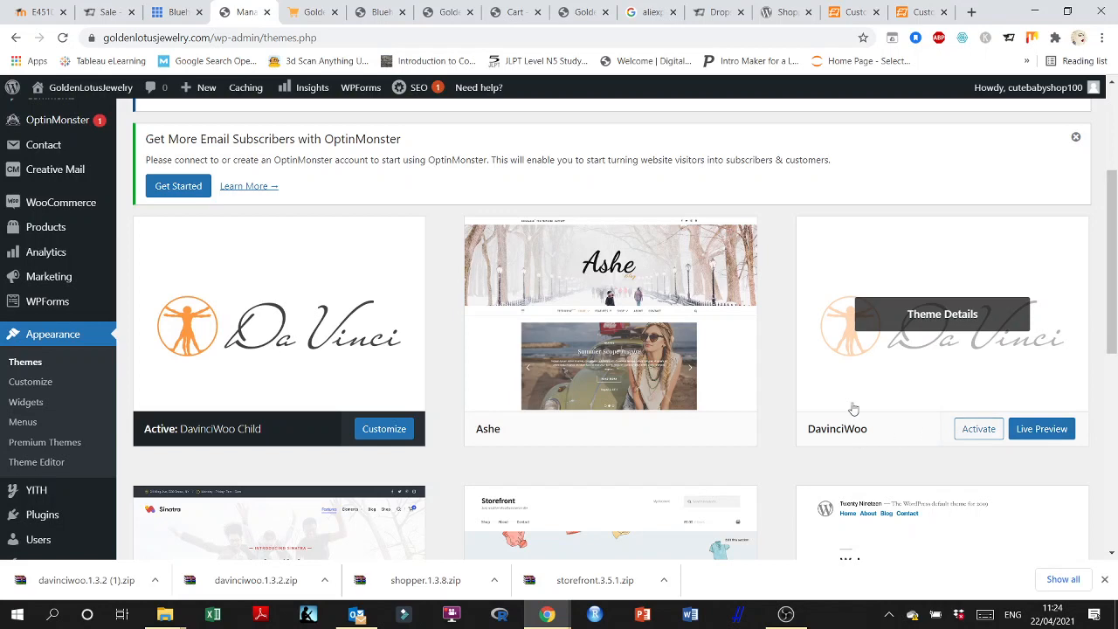
scroll(893, 342, down, 1)
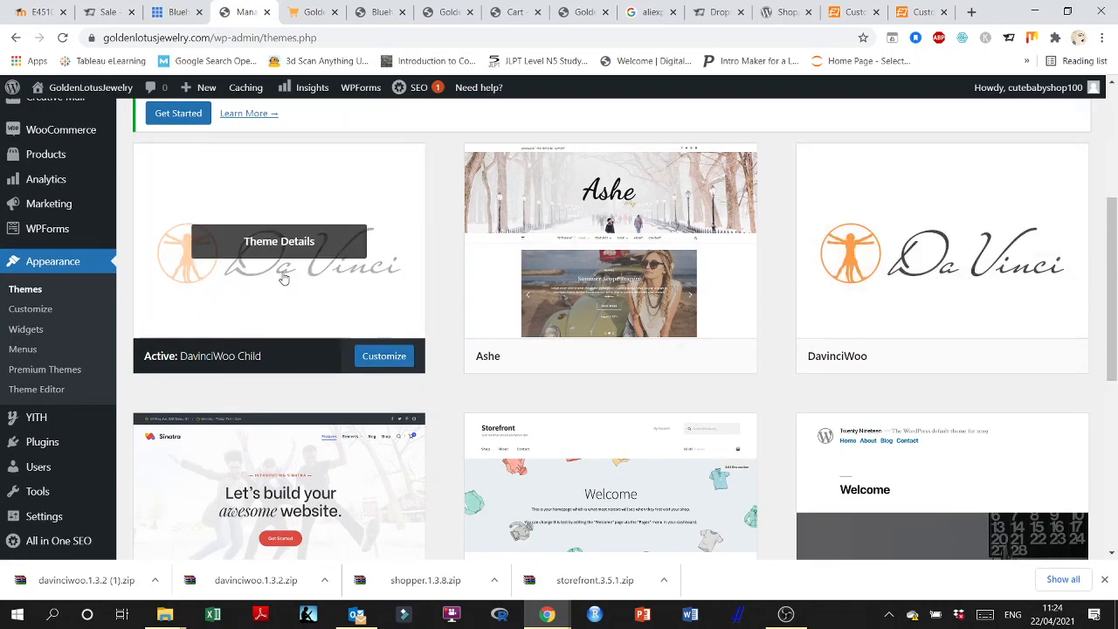
scroll(291, 280, down, 2)
scroll(908, 164, up, 1)
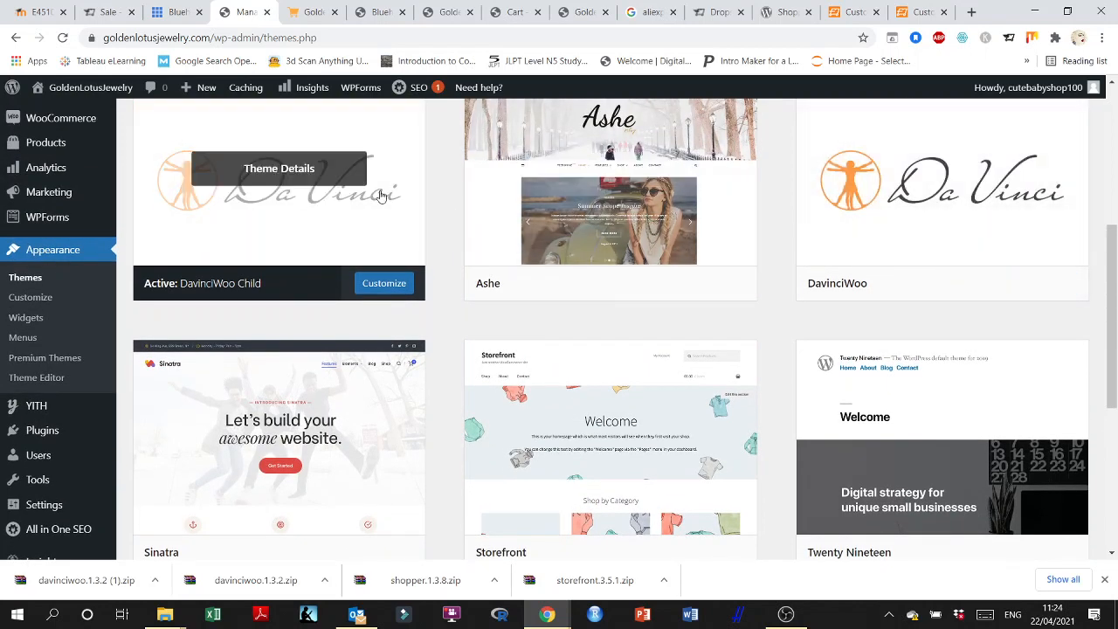
scroll(393, 214, down, 2)
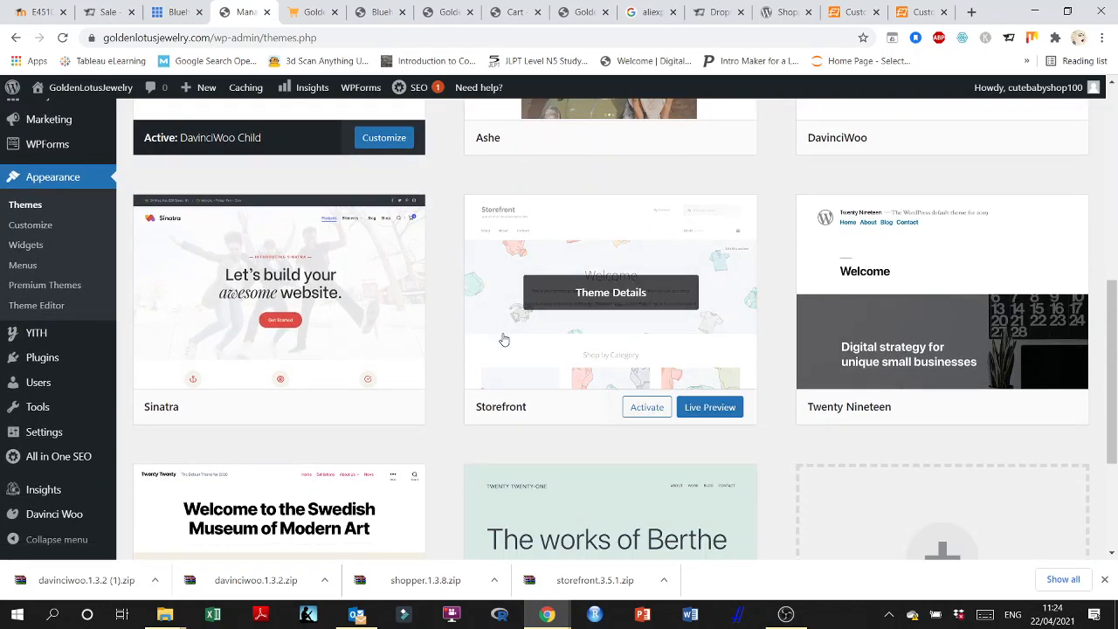
scroll(572, 338, up, 2)
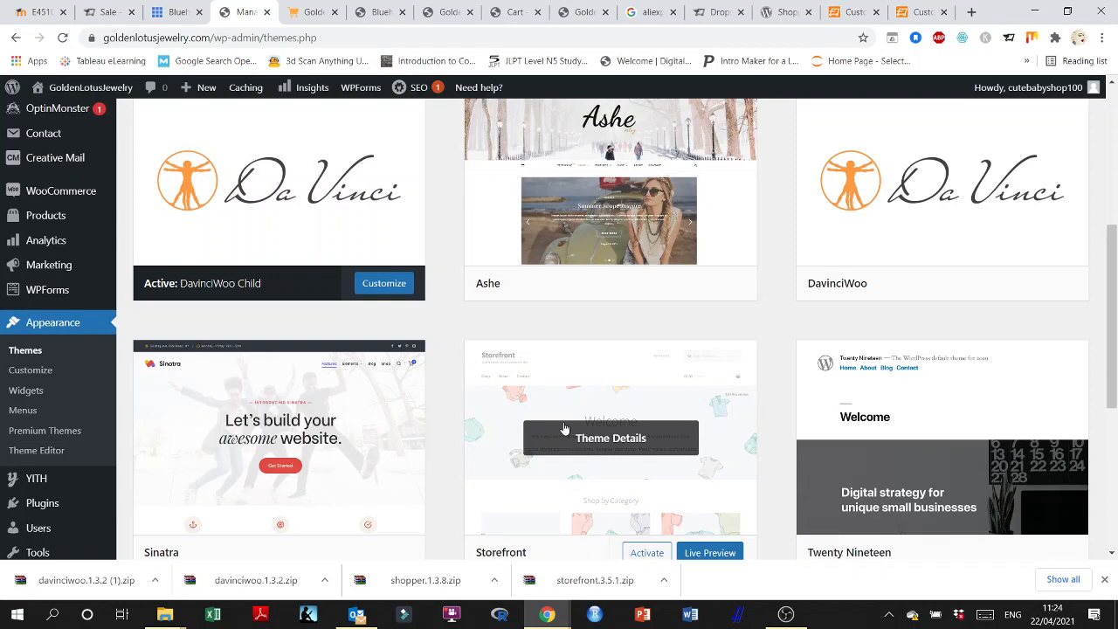
scroll(564, 428, down, 1)
scroll(306, 267, up, 3)
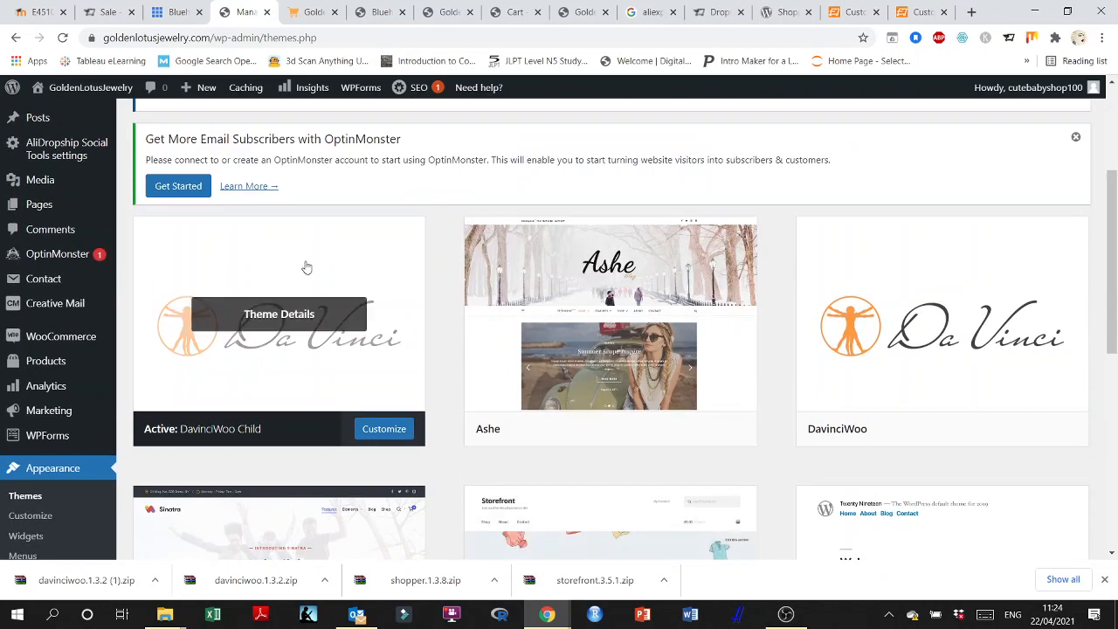
- Read the theme details of the active DavinciWoo Child theme and close them
click(278, 316)
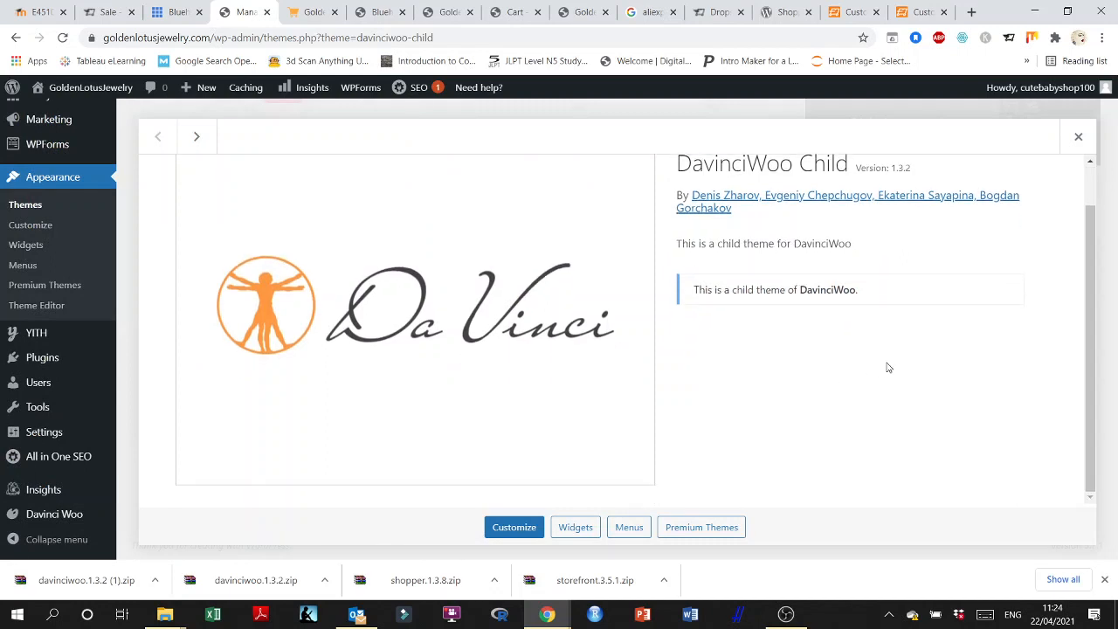
scroll(955, 360, up, 1)
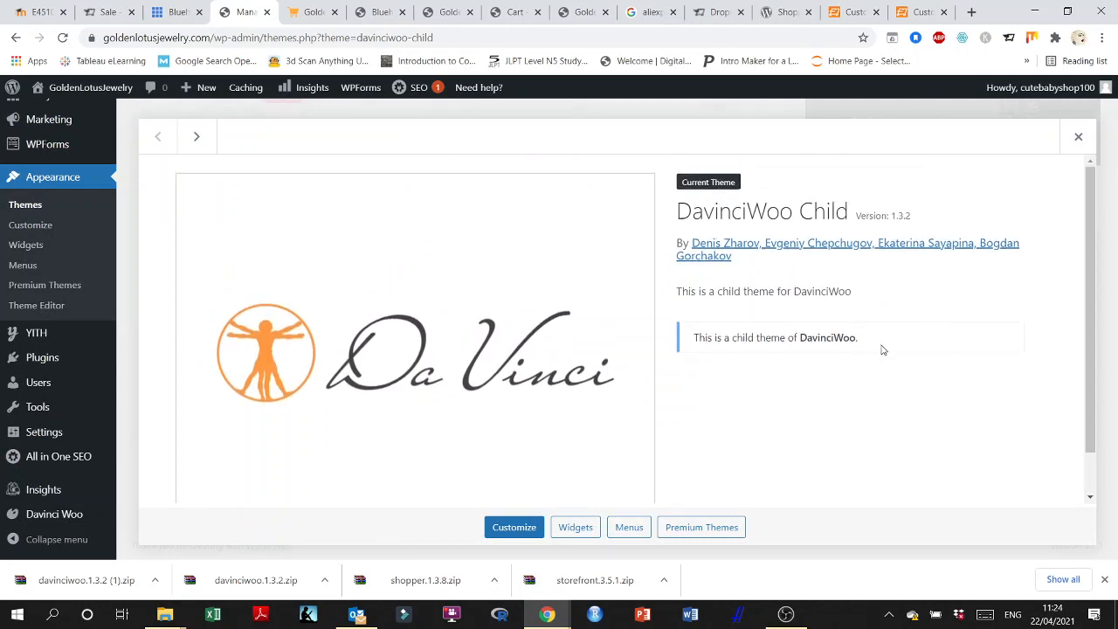
scroll(906, 364, down, 1)
scroll(905, 364, up, 1)
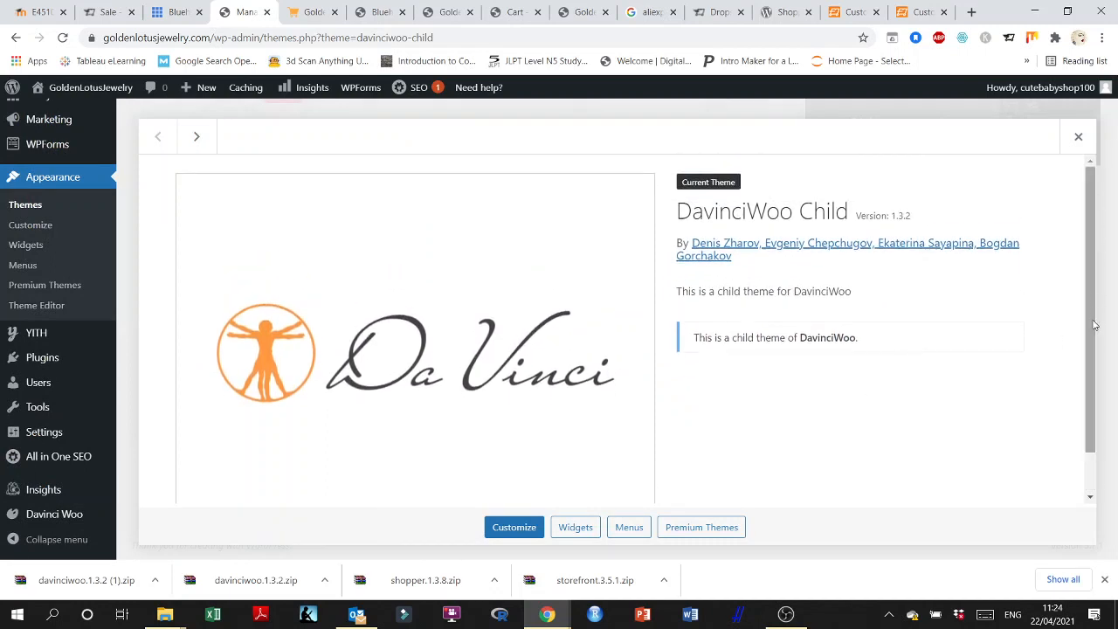
mouse_move(1091, 326)
mouse_down()
mouse_move(1092, 371)
mouse_move(1090, 314)
mouse_up()
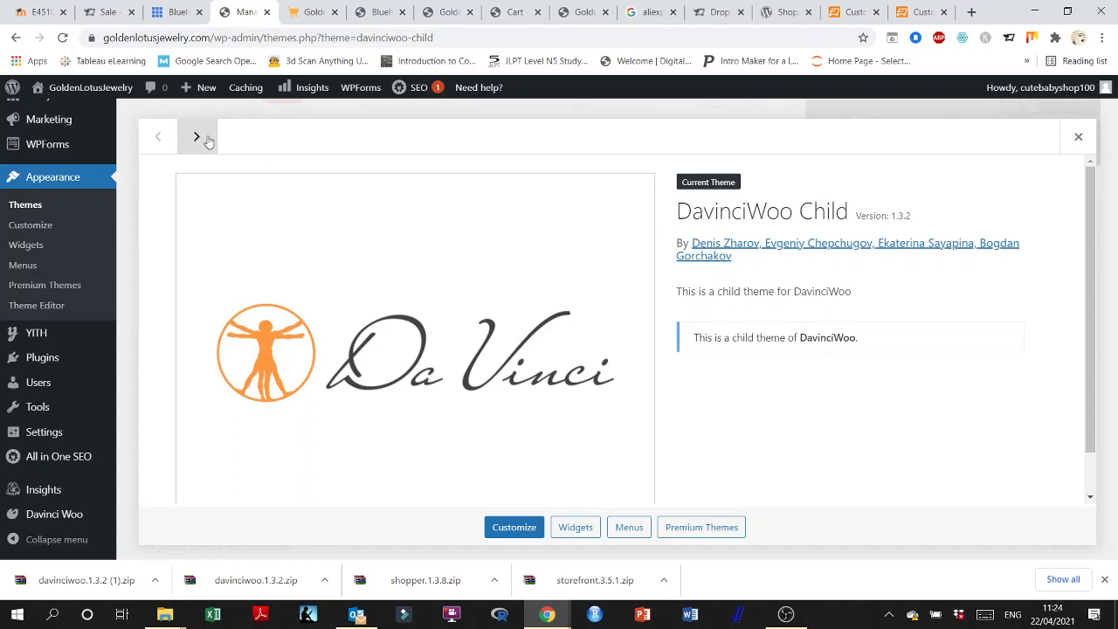
click(1078, 137)
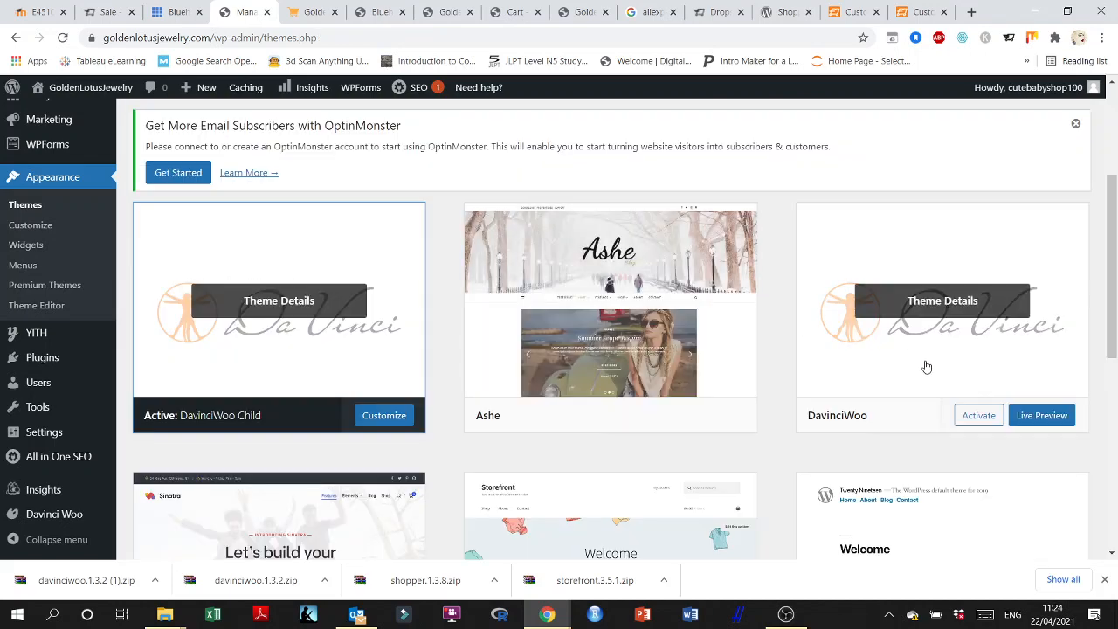
- View the details of the parent DavinciWoo theme and the neighbouring Sinatra theme, and close them
click(954, 303)
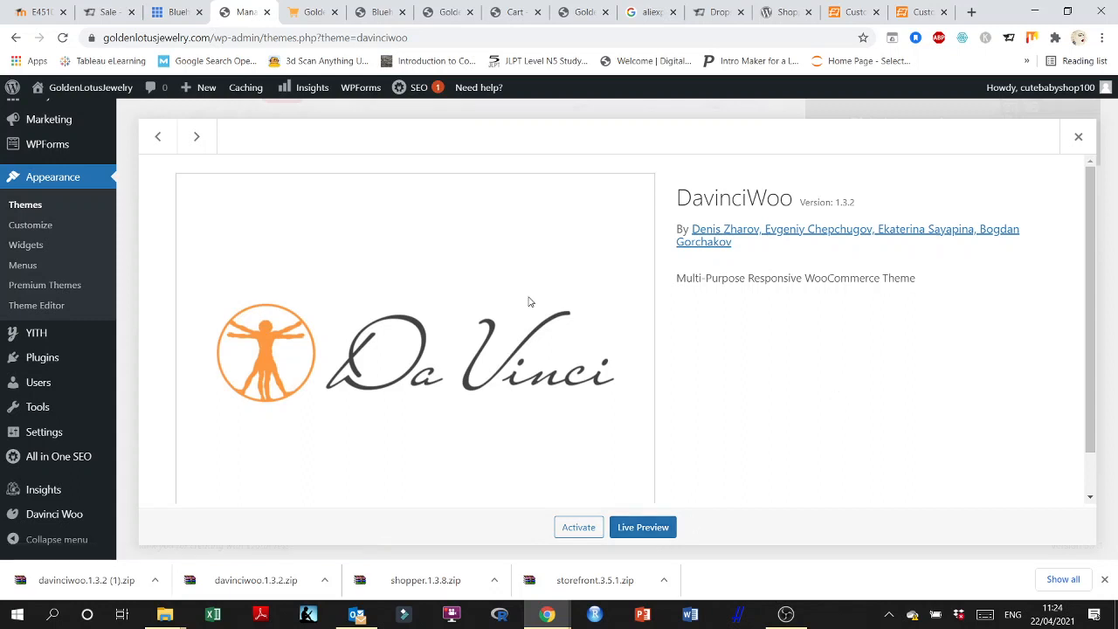
click(197, 138)
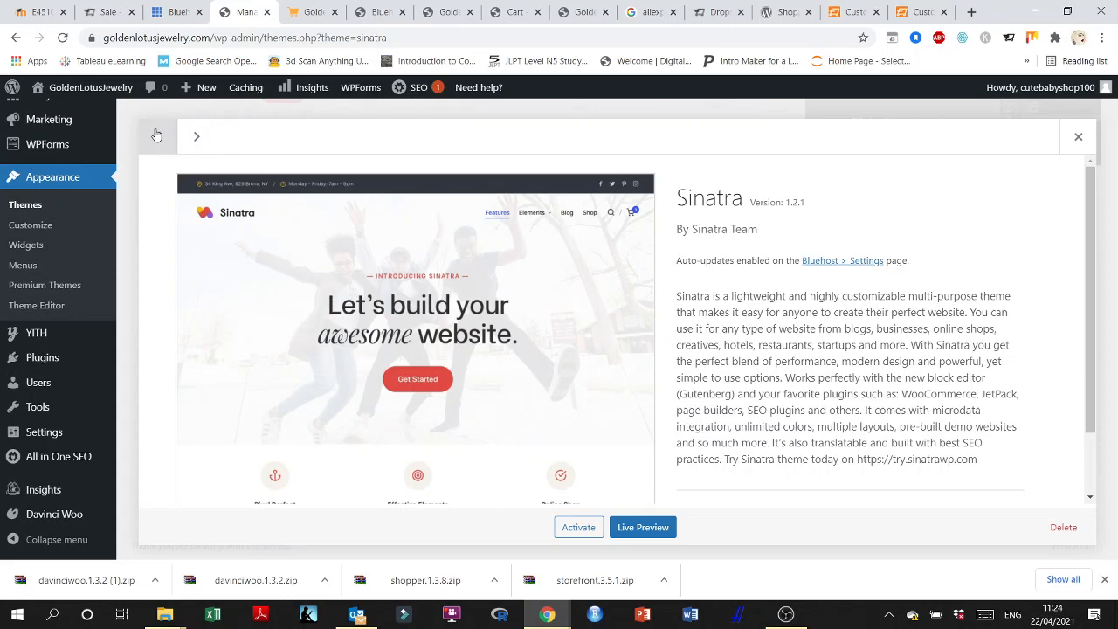
click(156, 135)
click(197, 136)
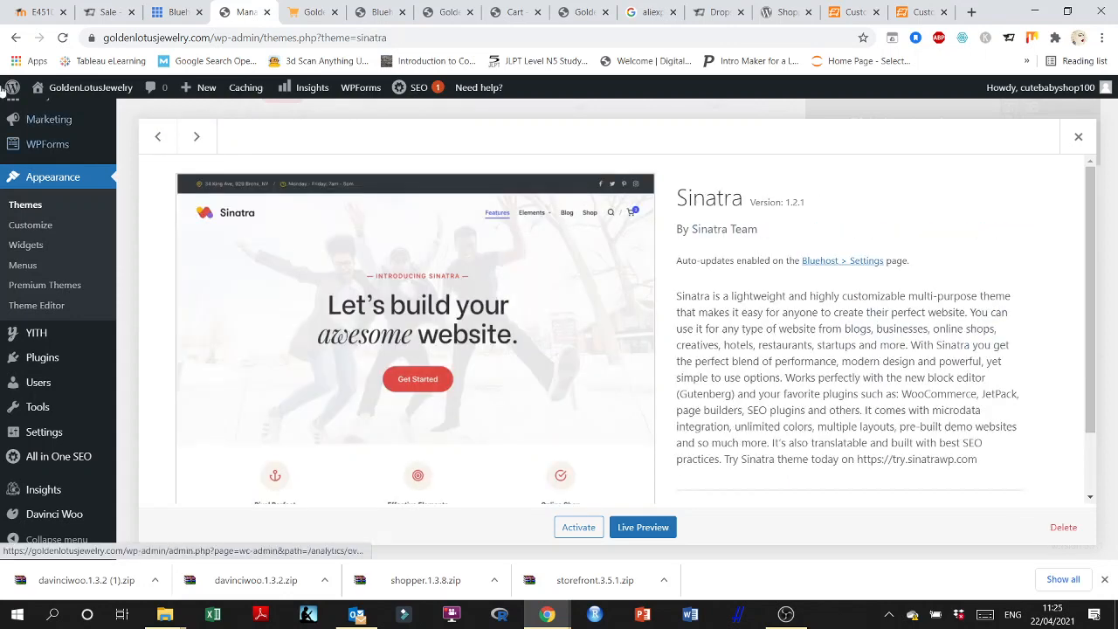
click(157, 137)
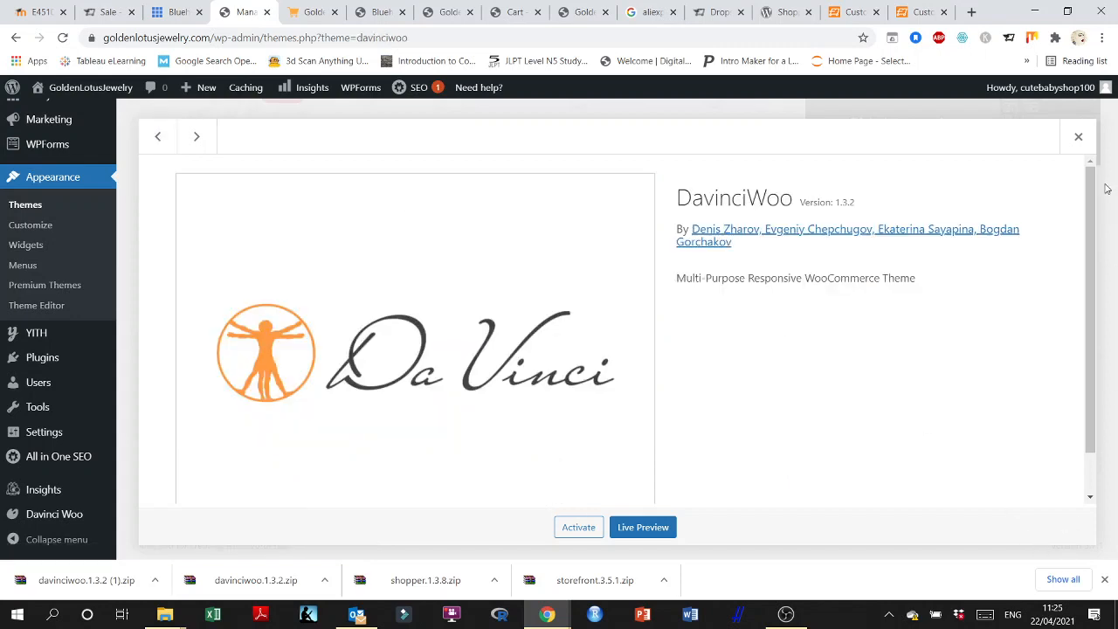
click(1076, 138)
- Delete the Storefront theme from the installed themes and confirm the deletion
scroll(563, 387, down, 2)
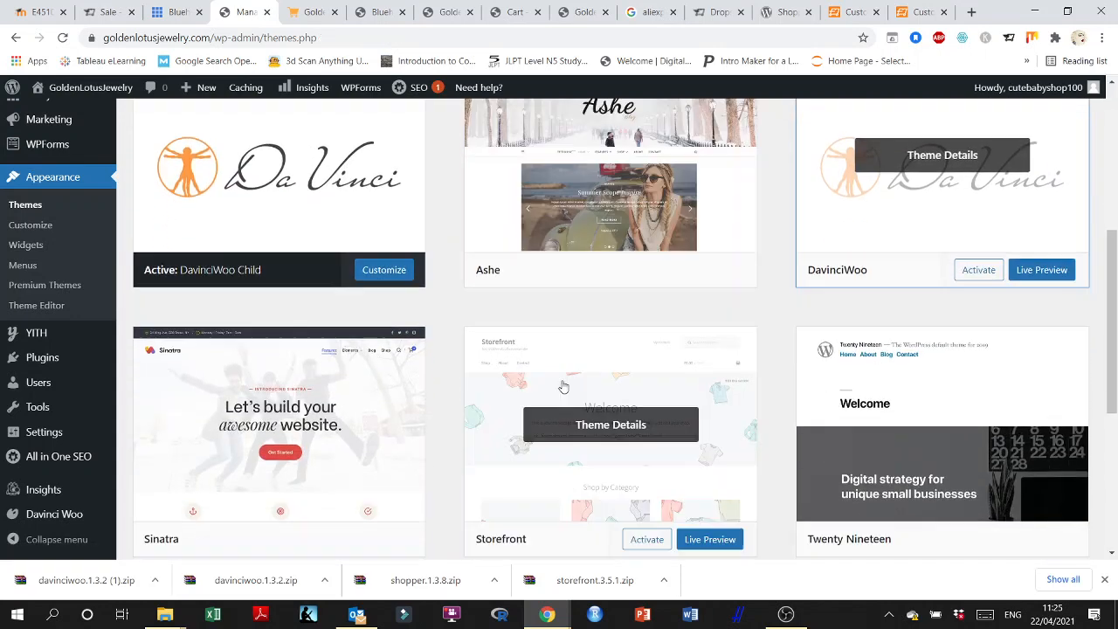
scroll(682, 446, down, 1)
click(611, 354)
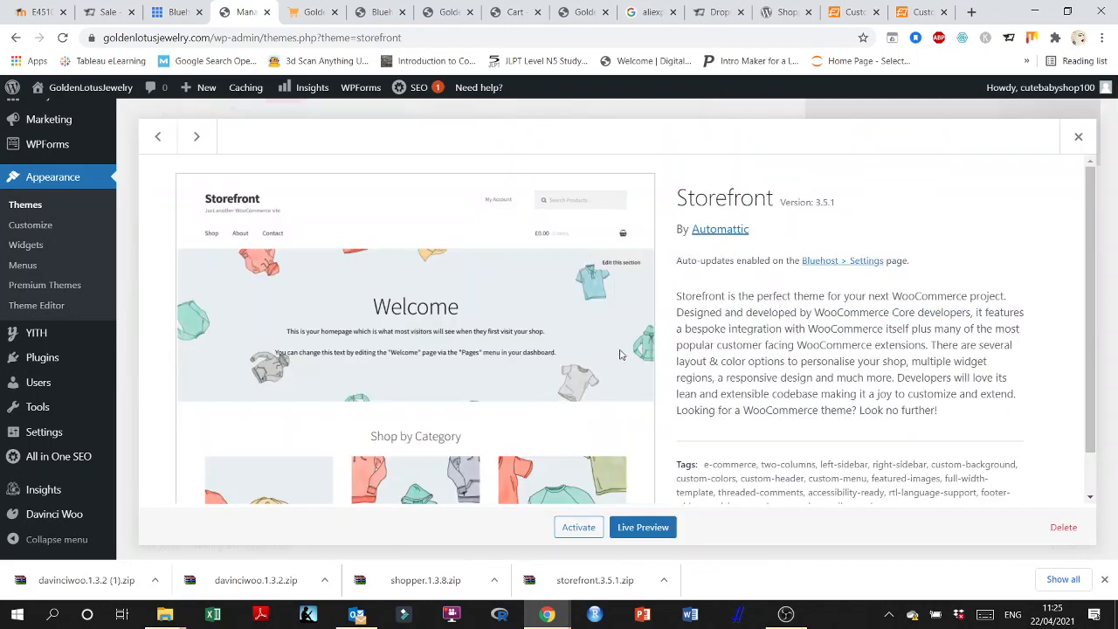
click(1063, 526)
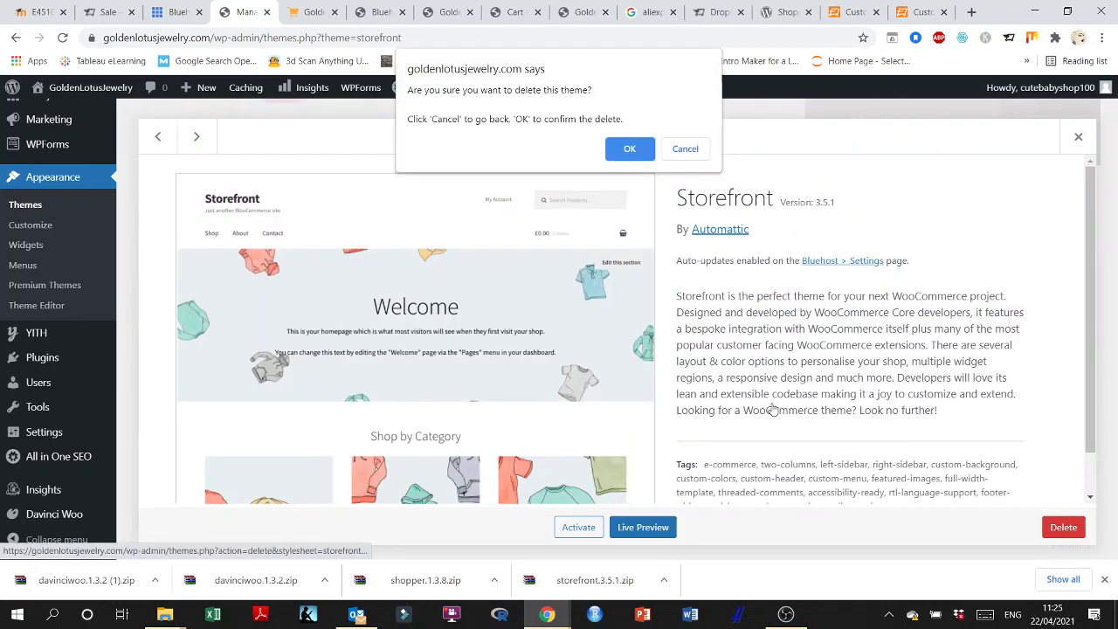
click(648, 147)
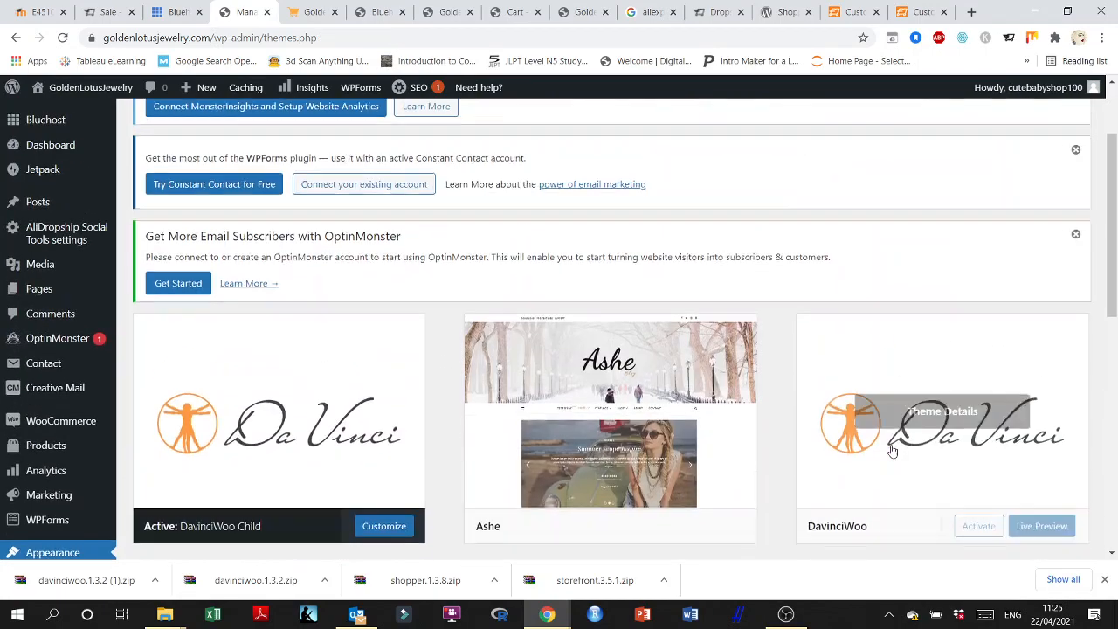
- Look over the themes that remain installed on the site
scroll(891, 445, down, 1)
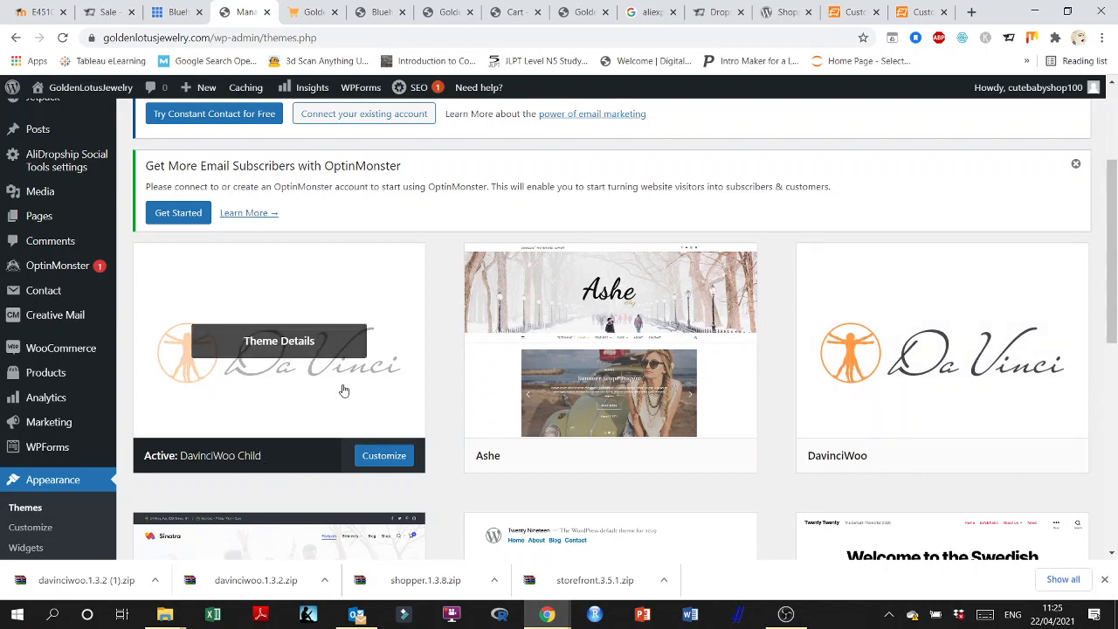
scroll(393, 401, down, 3)
scroll(524, 393, down, 1)
scroll(530, 417, up, 4)
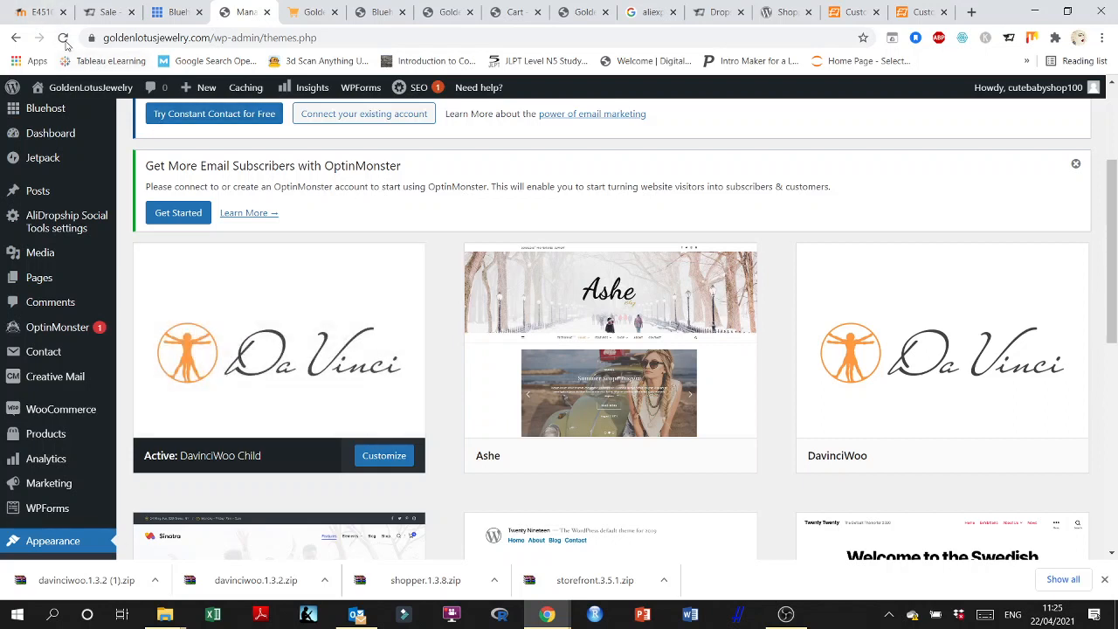
- Install the demo content again from the Davinci Woo general settings, with pages, categories, navigation, widgets and settings enabled
scroll(19, 410, down, 6)
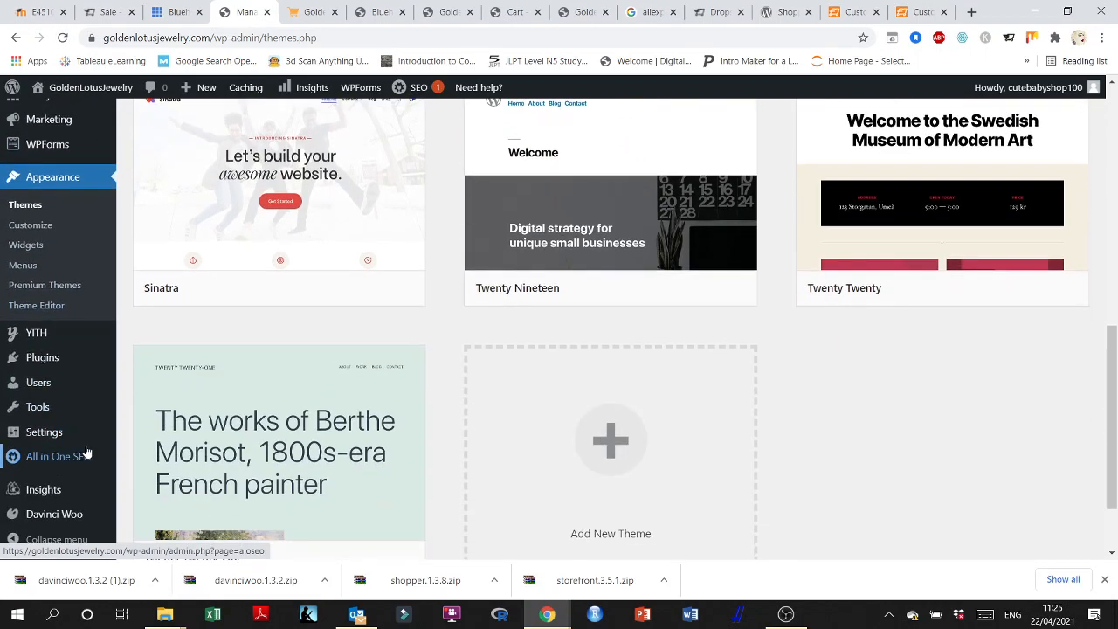
mouse_move(62, 496)
scroll(63, 496, down, 1)
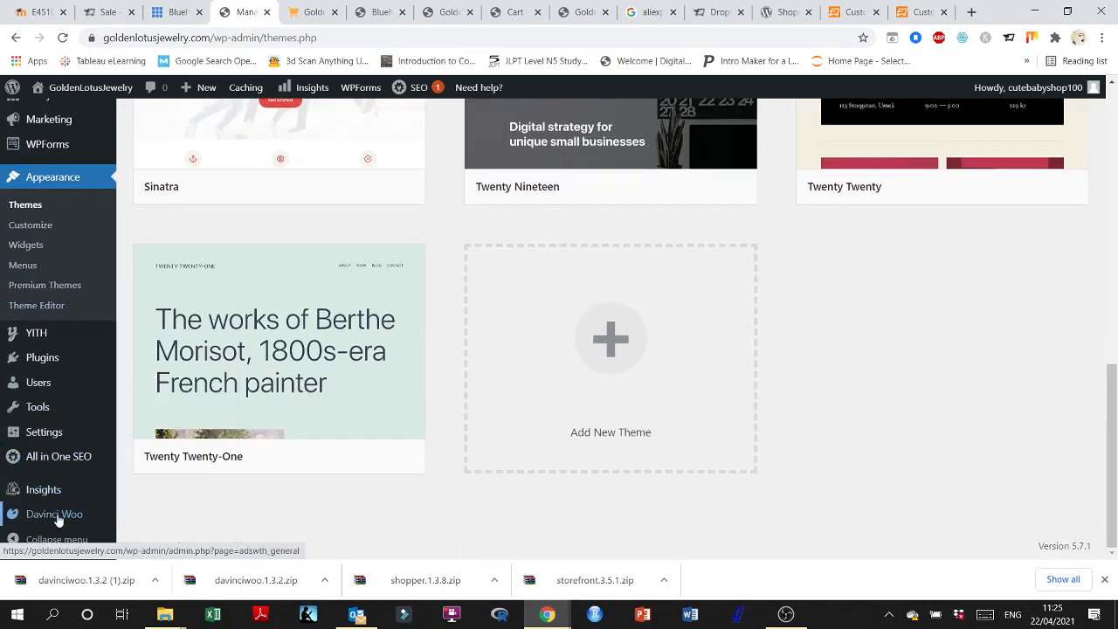
click(56, 516)
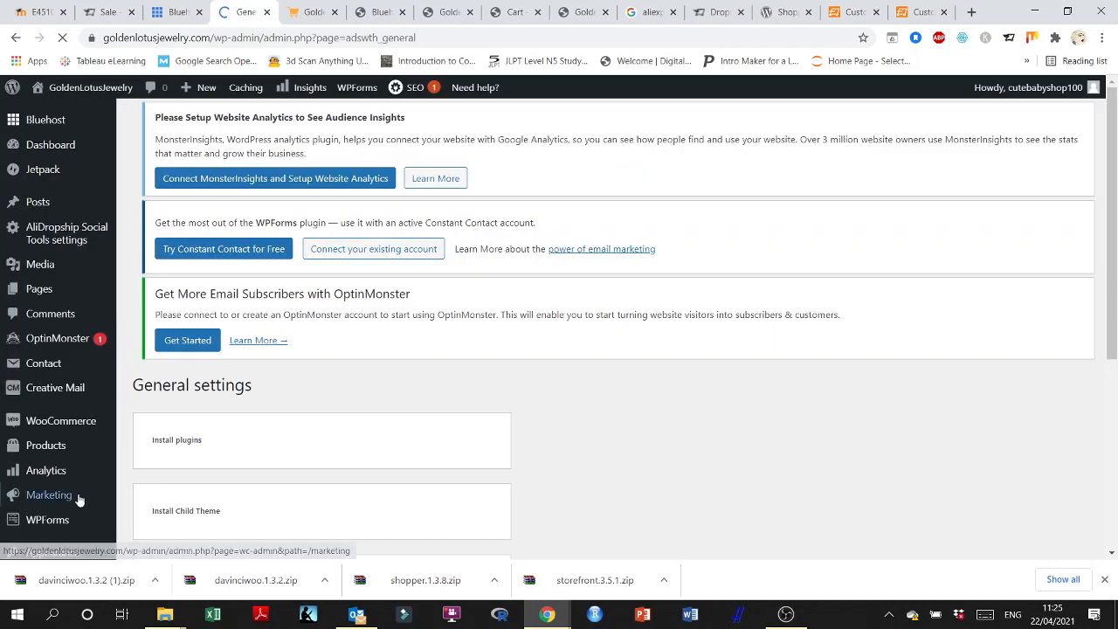
scroll(382, 407, down, 3)
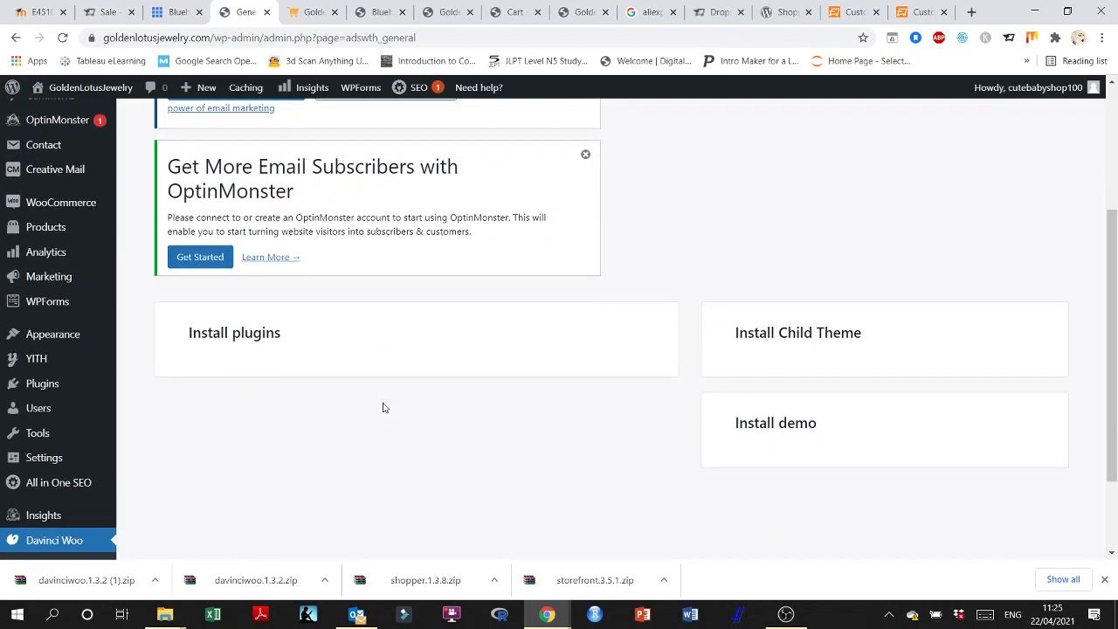
scroll(383, 408, down, 2)
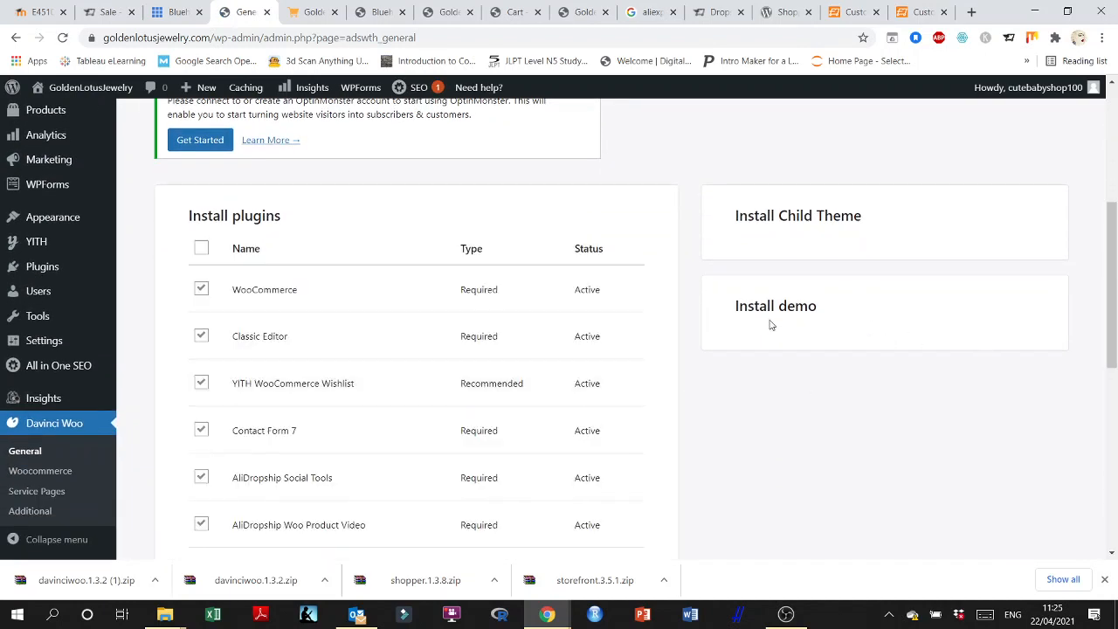
scroll(821, 357, down, 3)
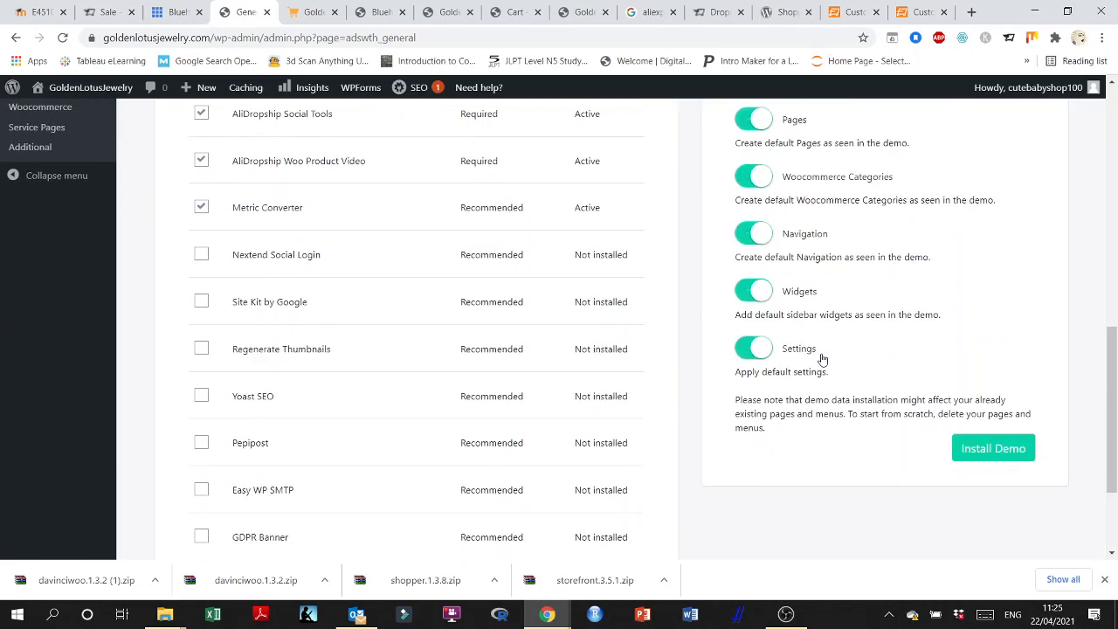
scroll(906, 375, up, 3)
scroll(906, 375, down, 3)
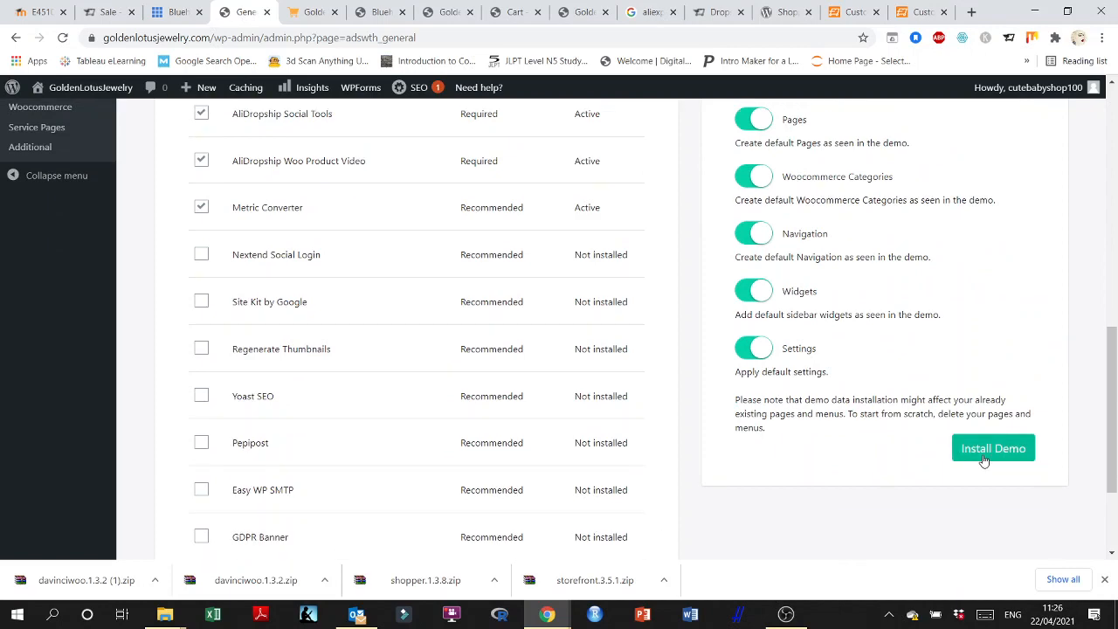
click(991, 450)
scroll(871, 414, up, 7)
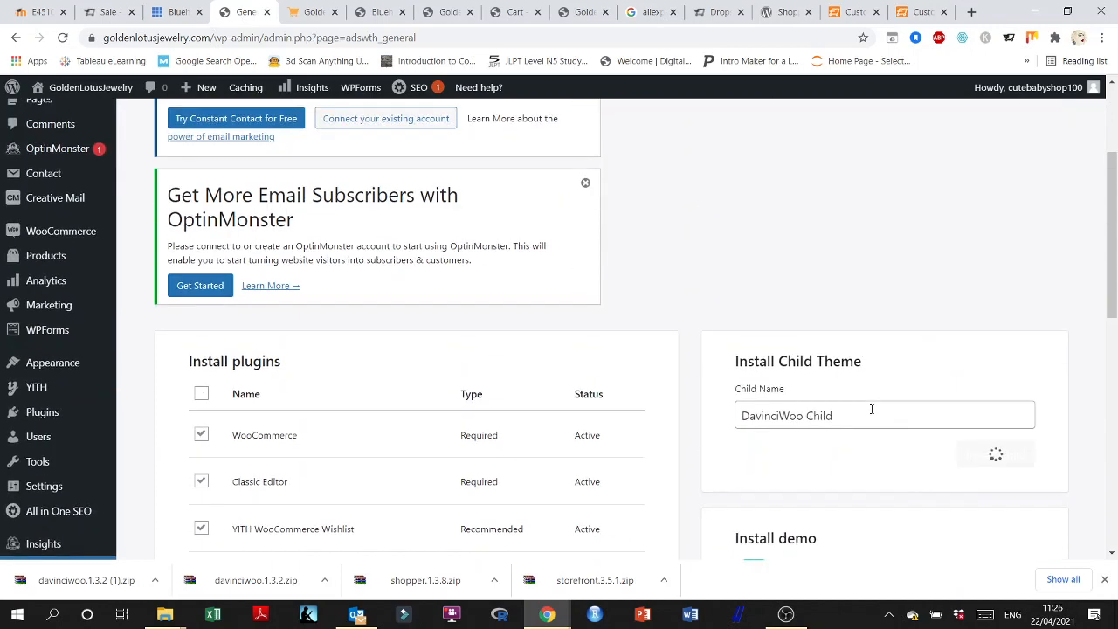
scroll(872, 414, up, 2)
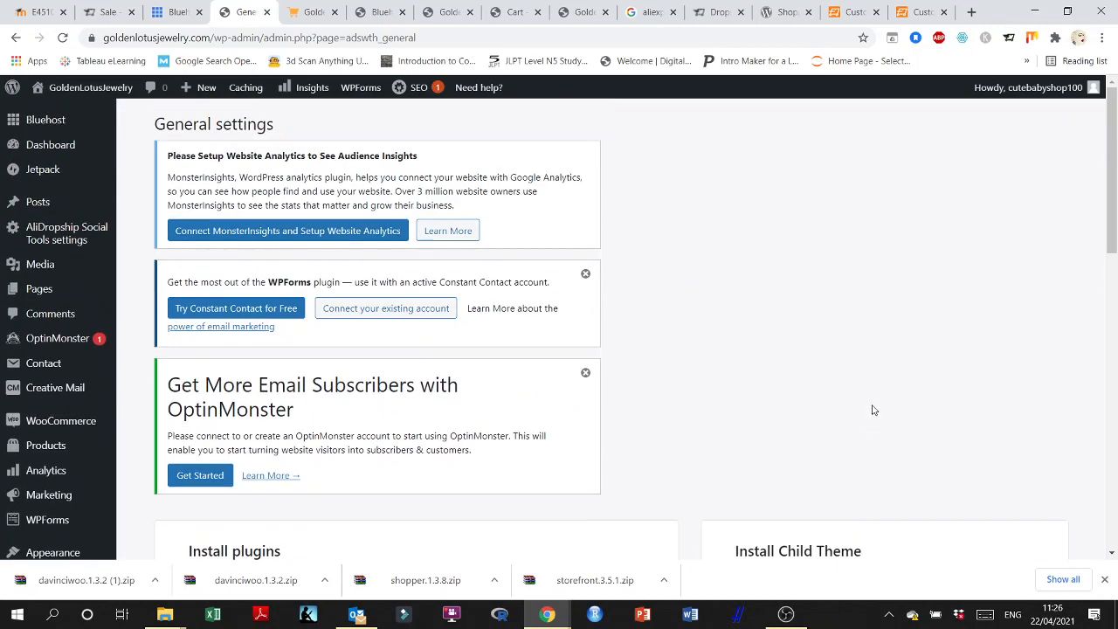
- Reload the live homepage and look at the Front Page sections in its theme customizer
click(315, 9)
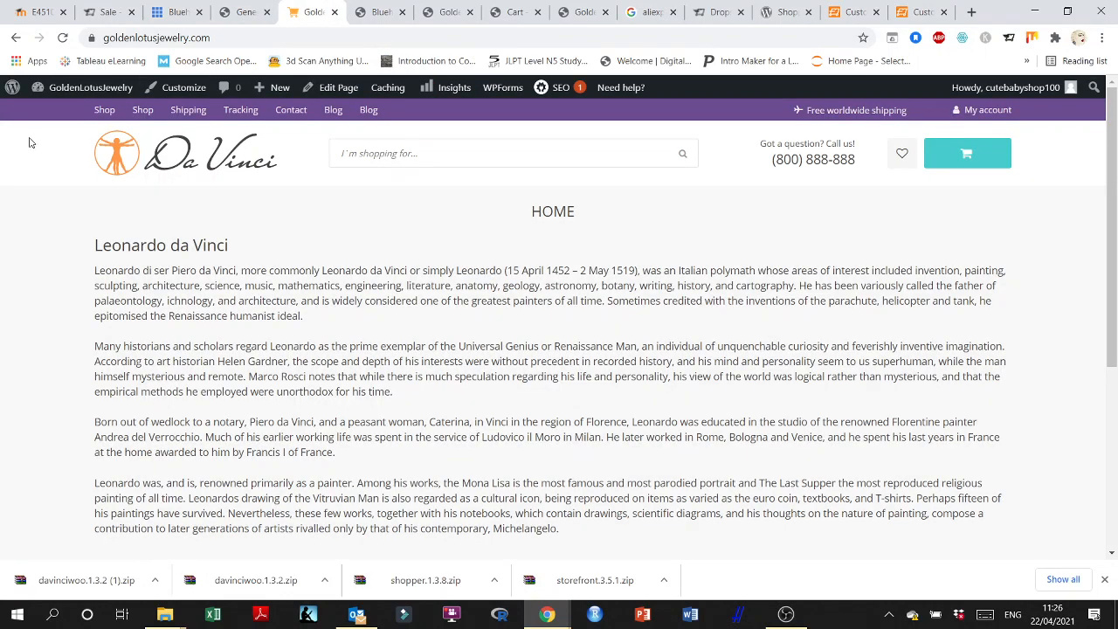
click(63, 38)
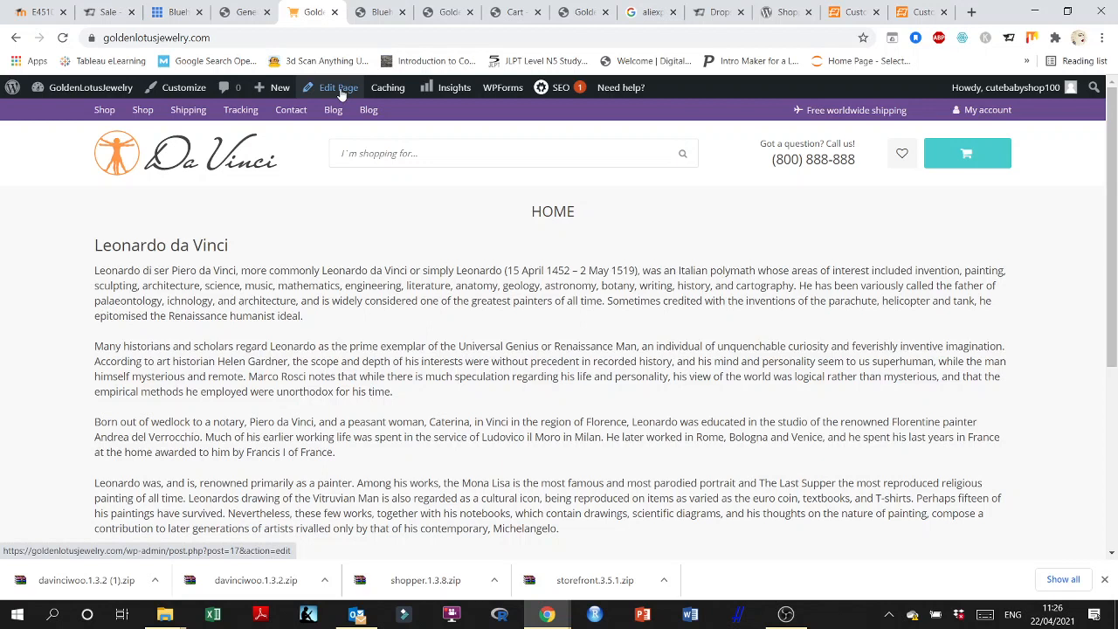
click(183, 87)
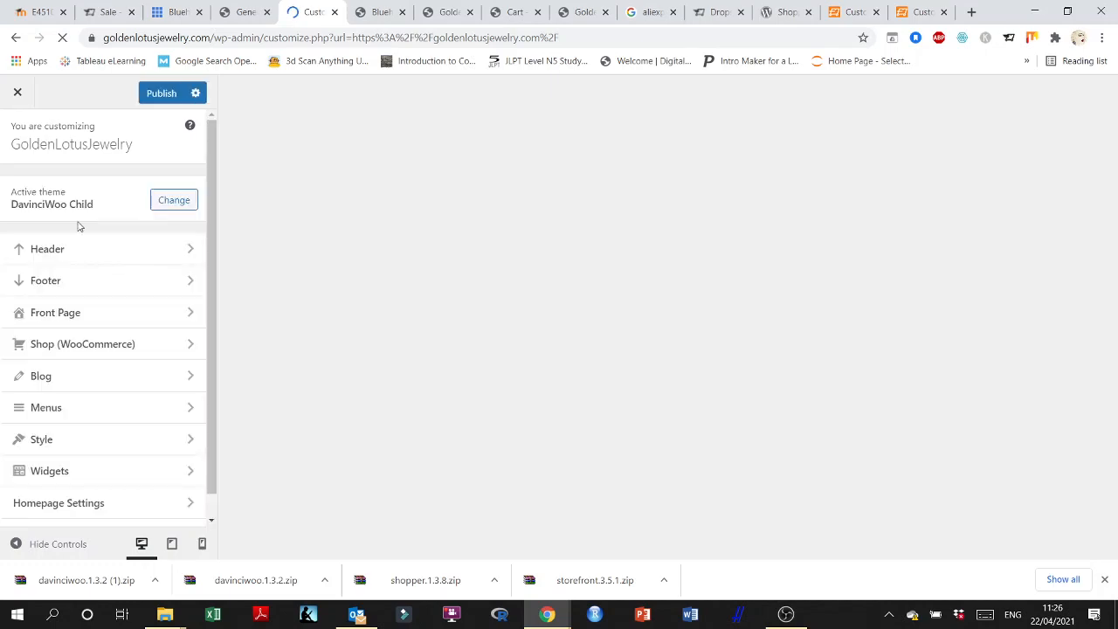
scroll(75, 253, down, 1)
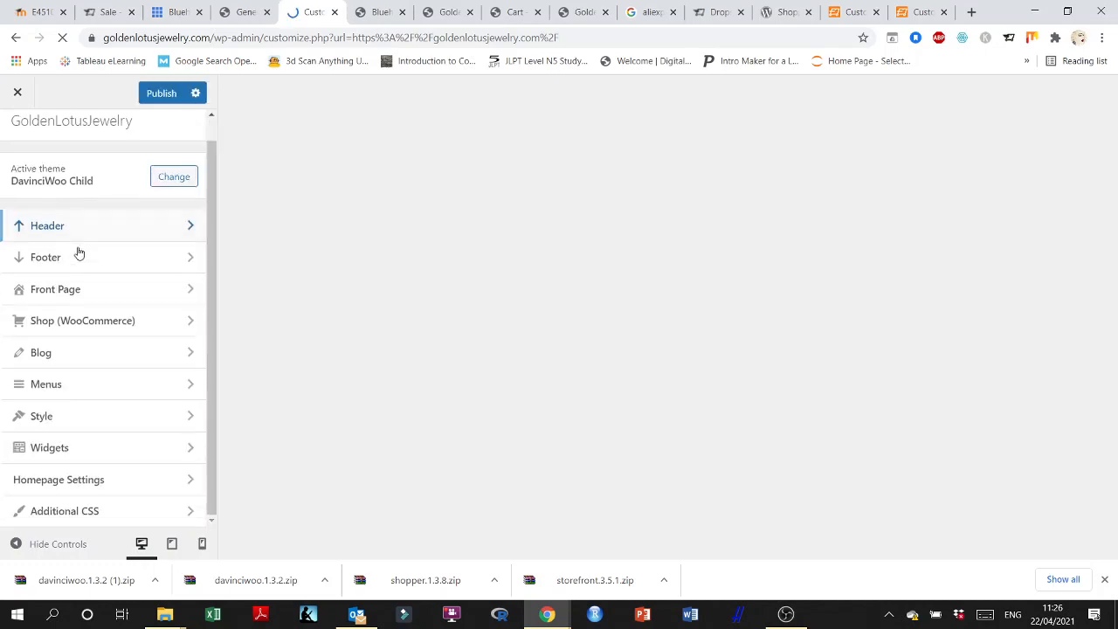
click(81, 295)
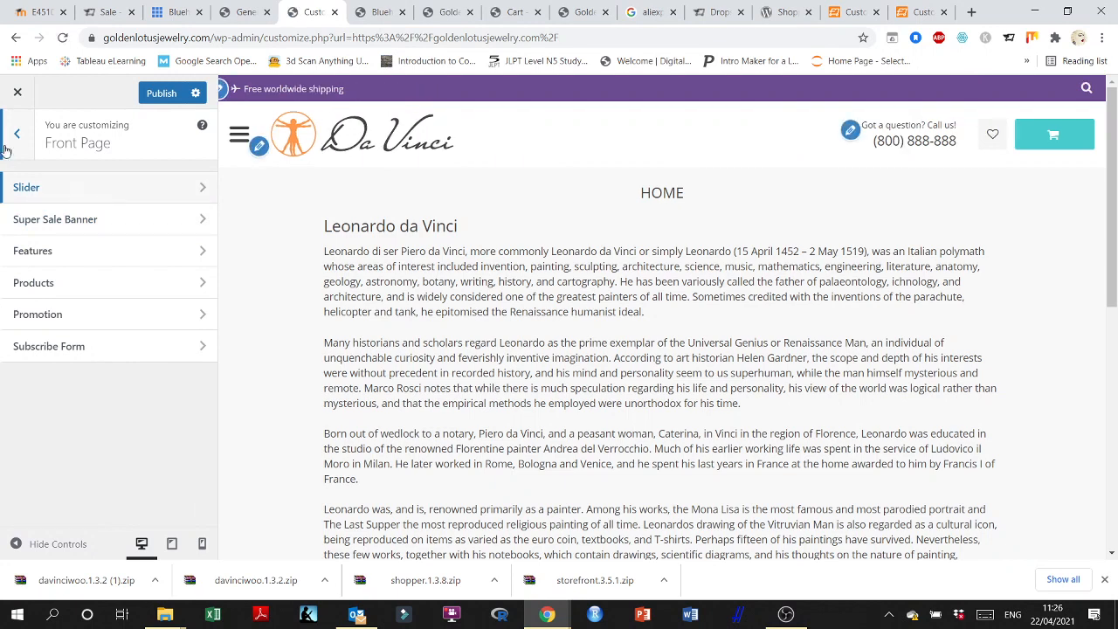
click(15, 94)
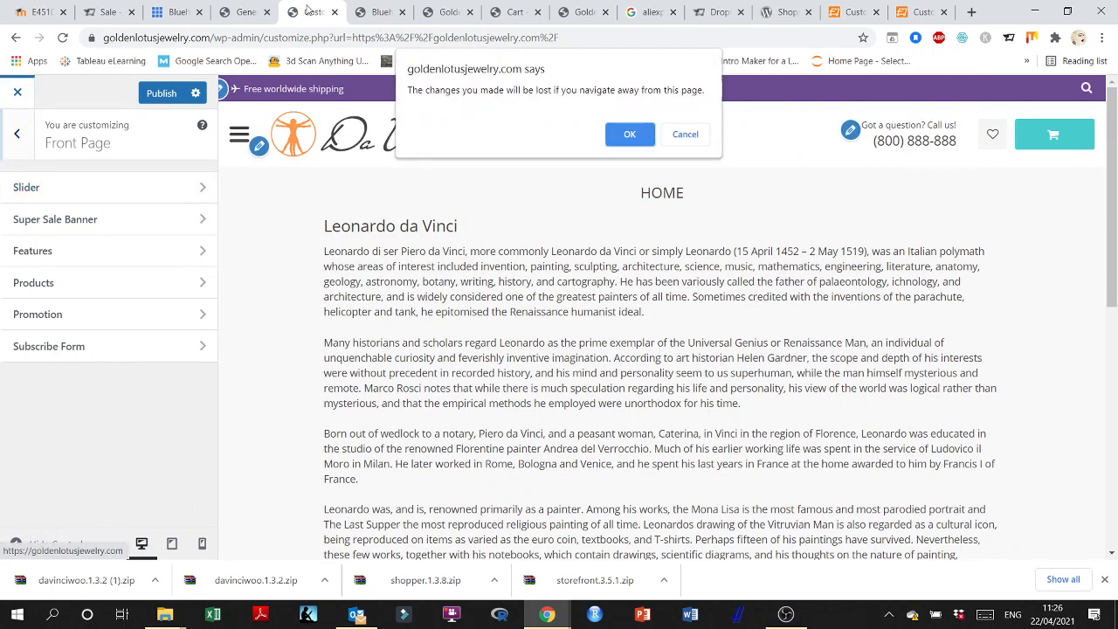
- Return to the Davinci Woo general settings and review the plugin list and demo options down to the page end
click(246, 12)
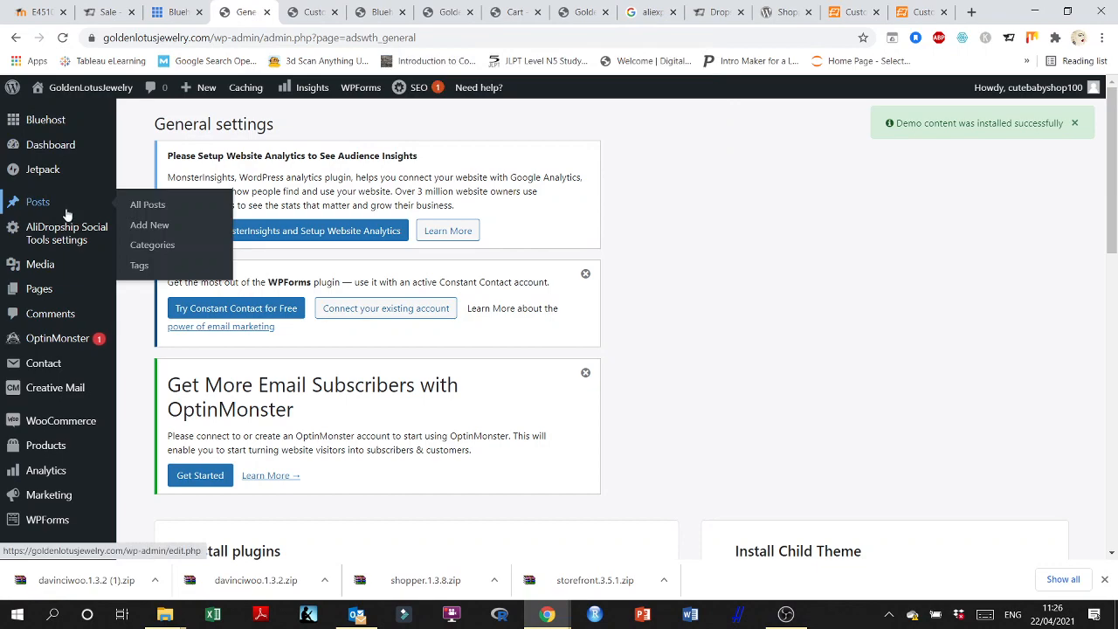
scroll(76, 332, down, 2)
scroll(572, 305, down, 7)
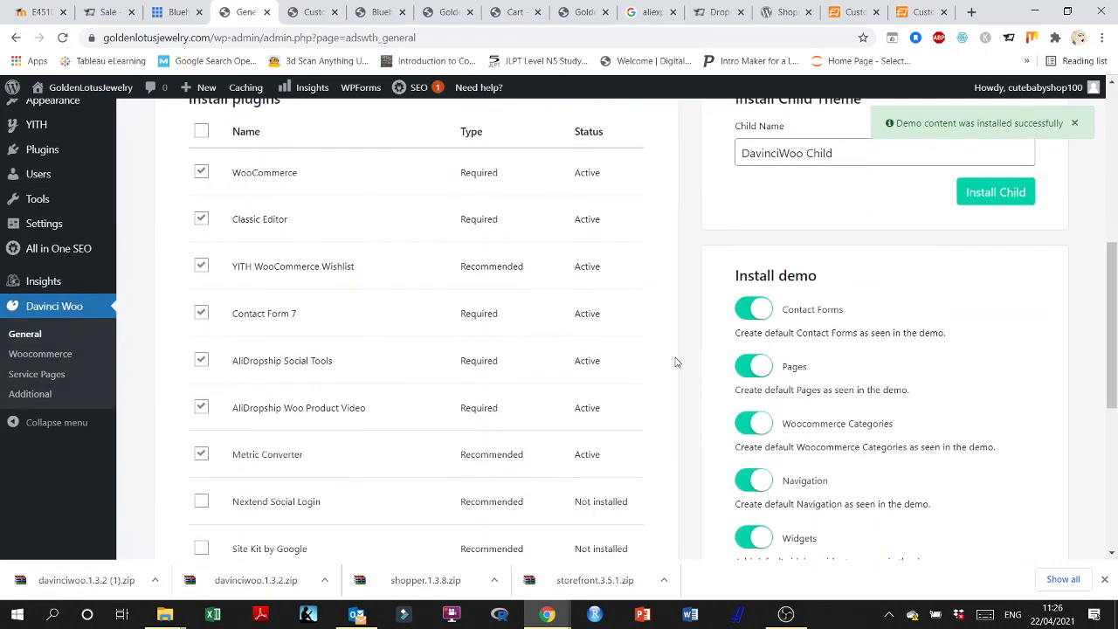
scroll(750, 393, down, 1)
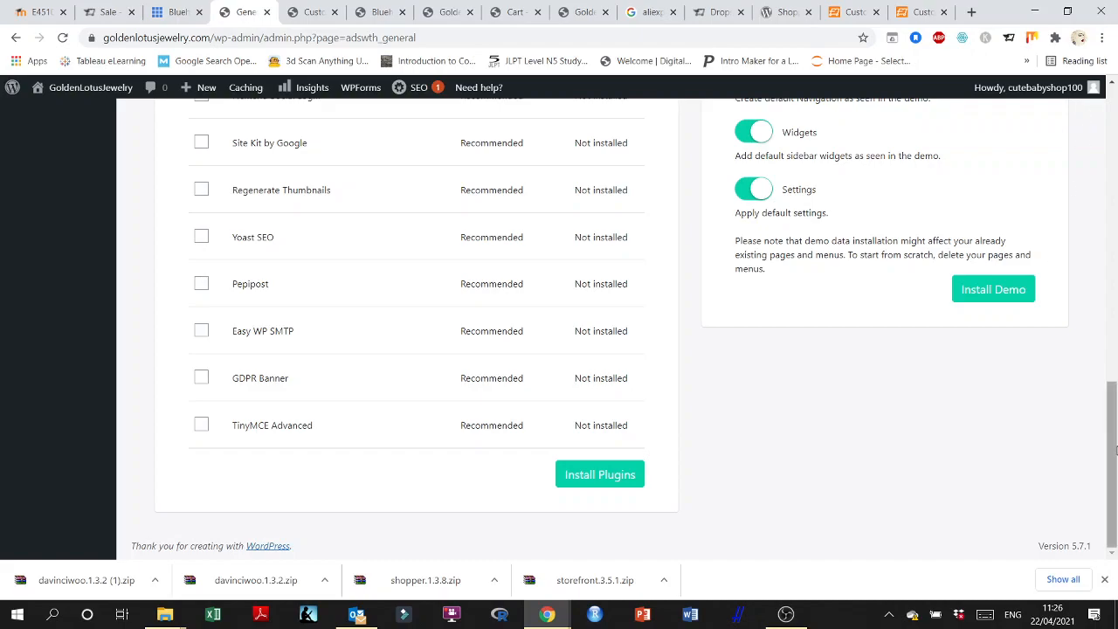
drag(1115, 450, 1099, 515)
scroll(966, 428, up, 15)
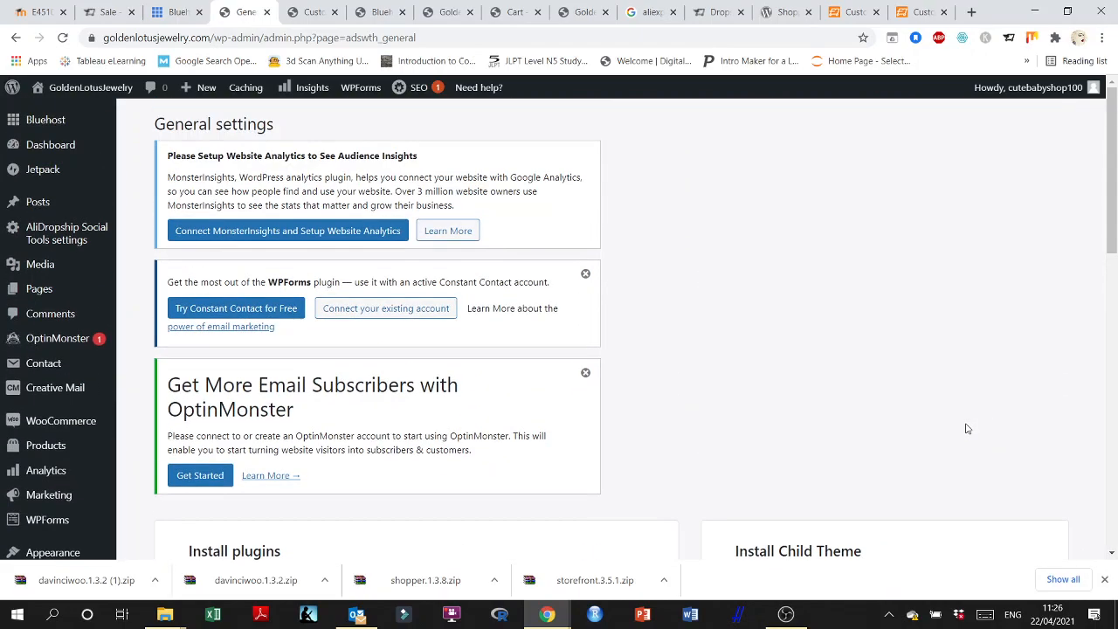